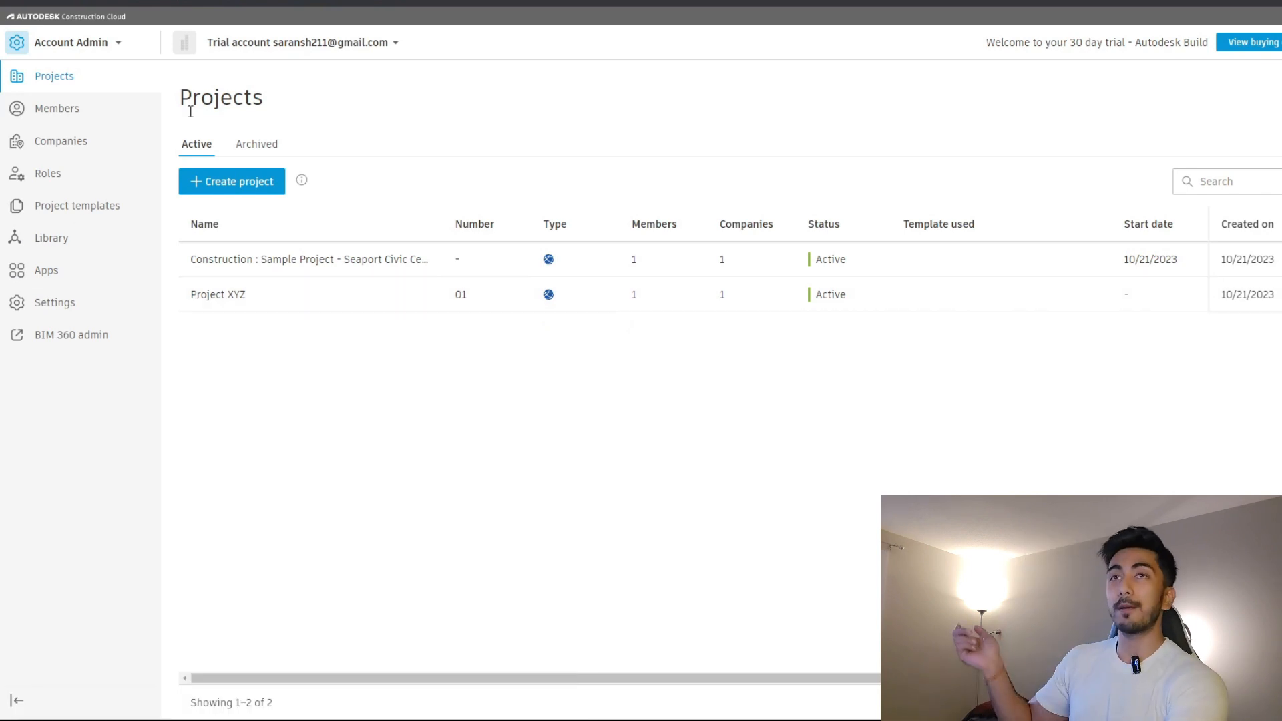
# Begin a new project named 'Project', number 001, with project type Recreation Building.
pyautogui.click(244, 183)
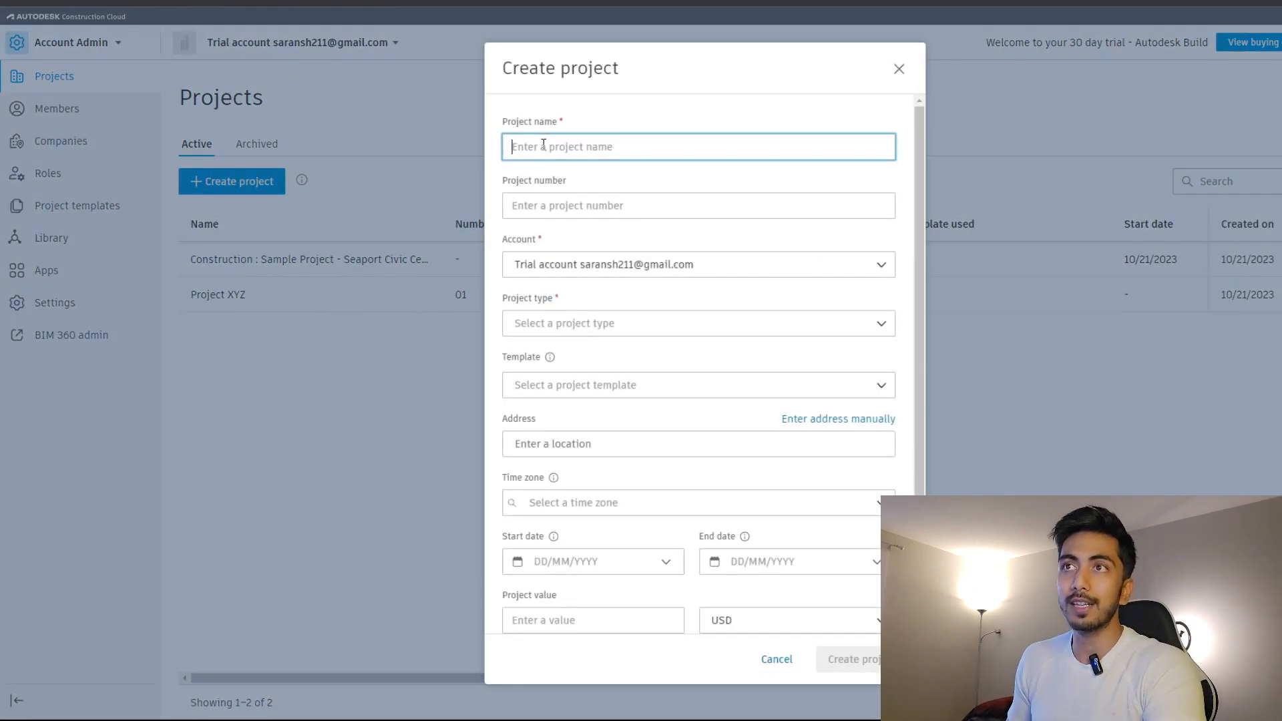
pyautogui.write('P')
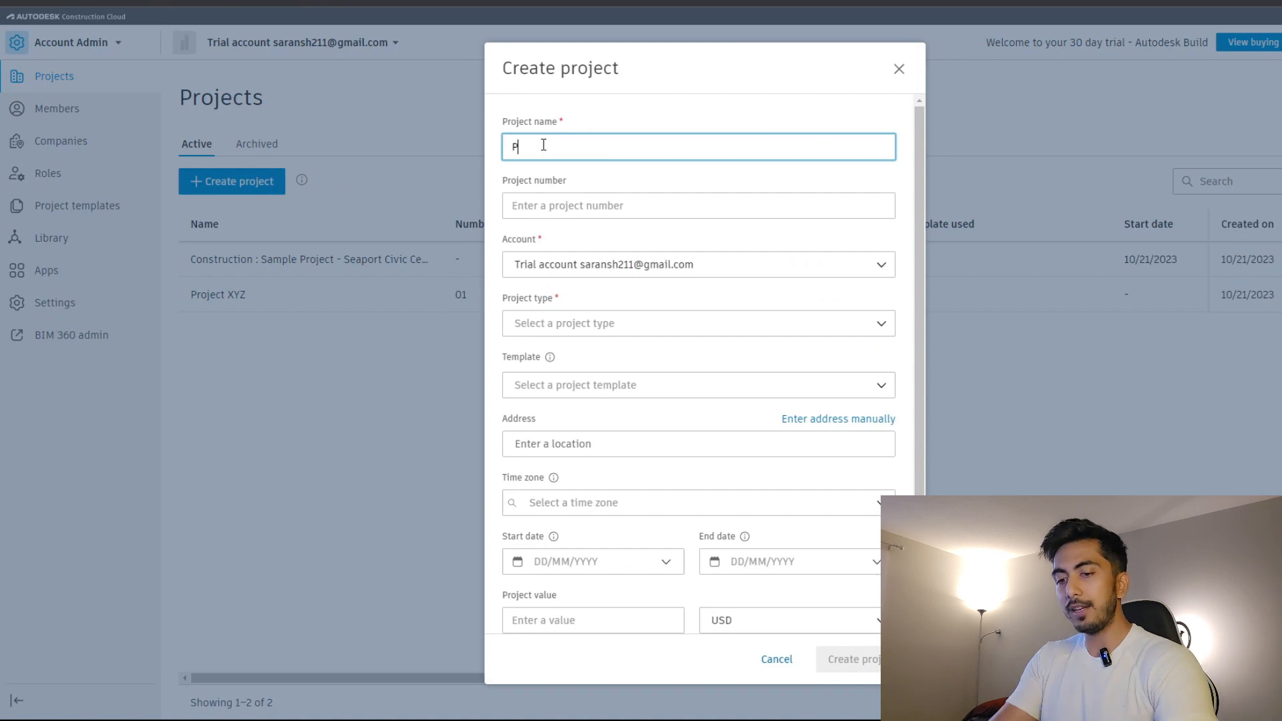
pyautogui.write('roject xyz')
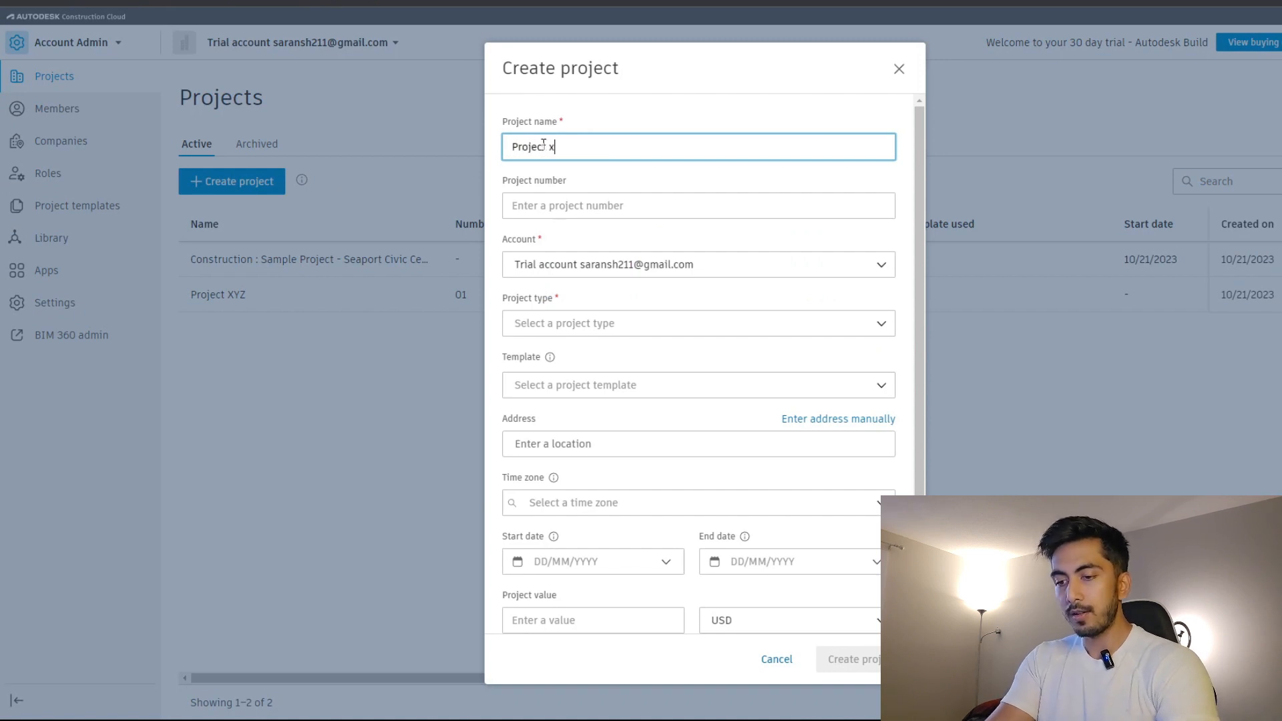
pyautogui.click(543, 203)
pyautogui.write('001')
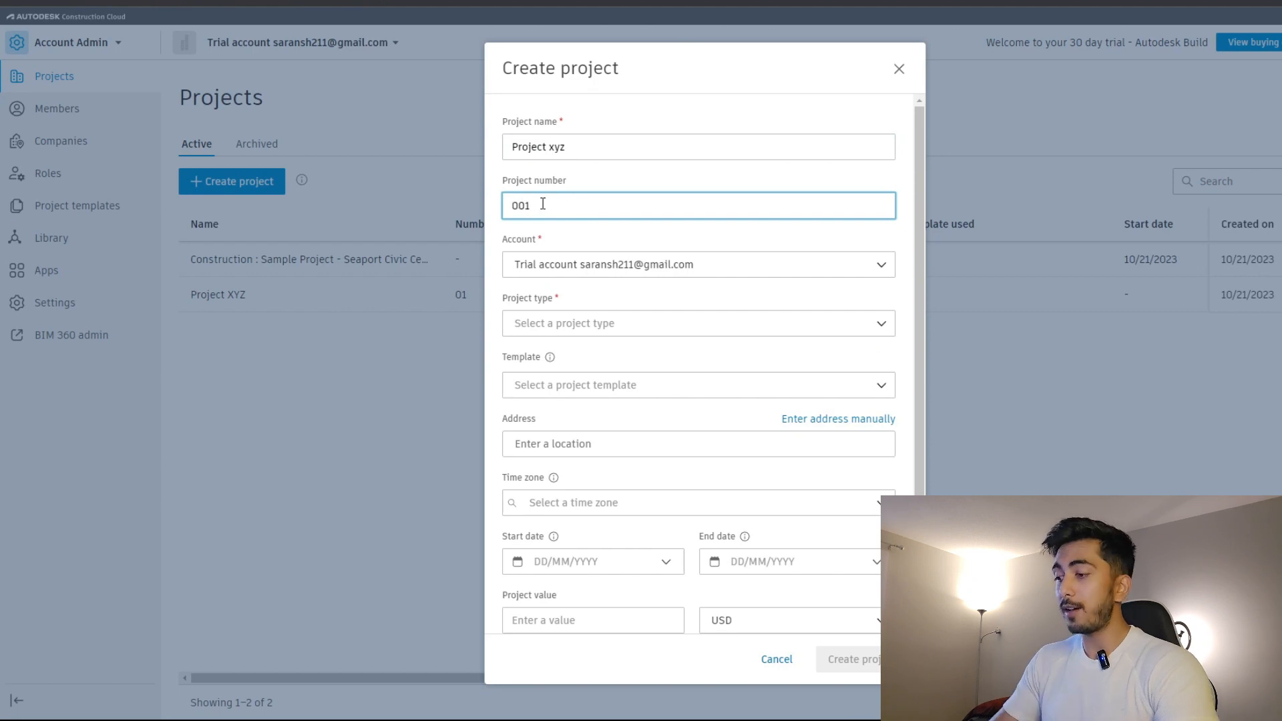
pyautogui.click(590, 326)
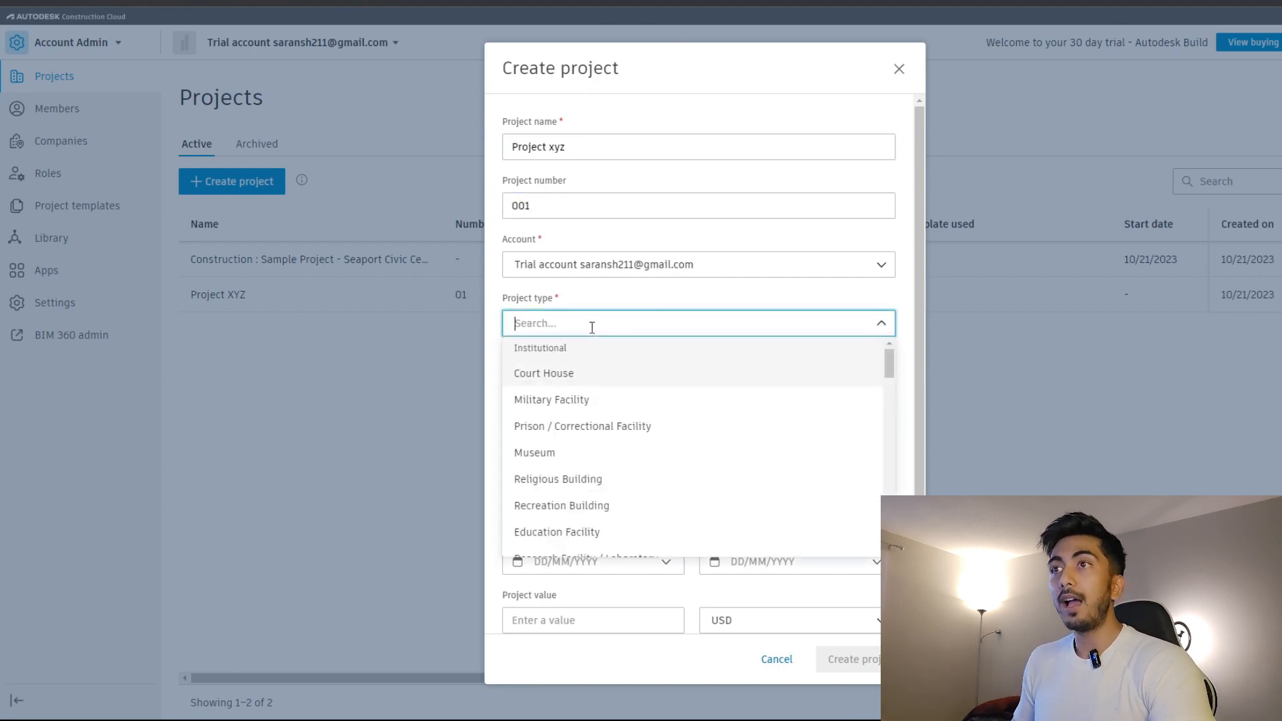
pyautogui.click(567, 506)
# Find no available project template and set the address to a suggested Toronto address.
pyautogui.click(612, 387)
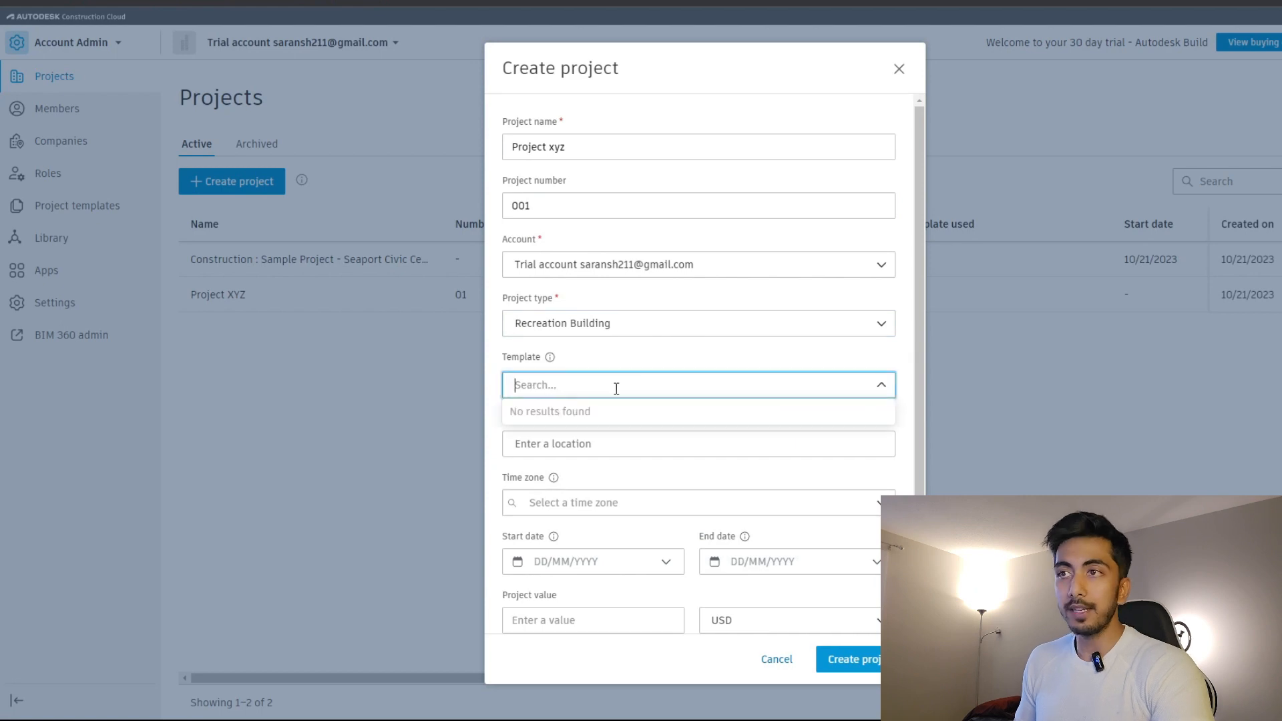
pyautogui.click(658, 471)
pyautogui.click(655, 448)
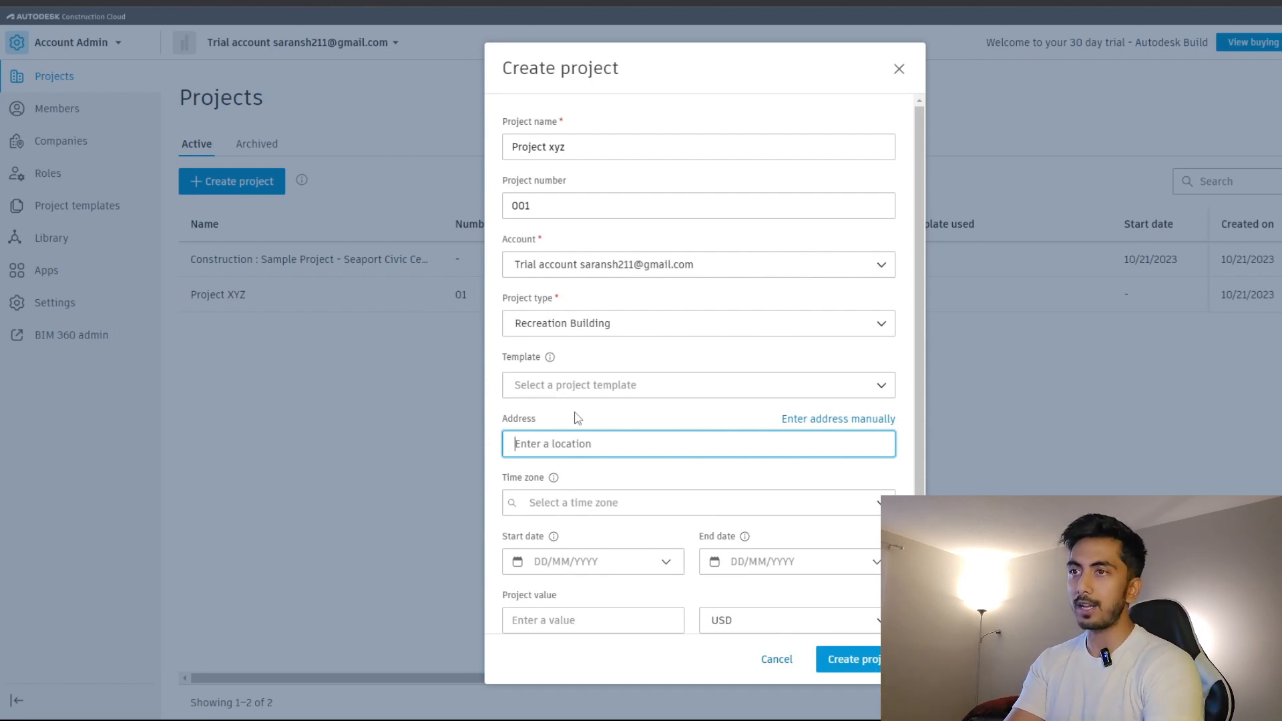
pyautogui.write('Toront')
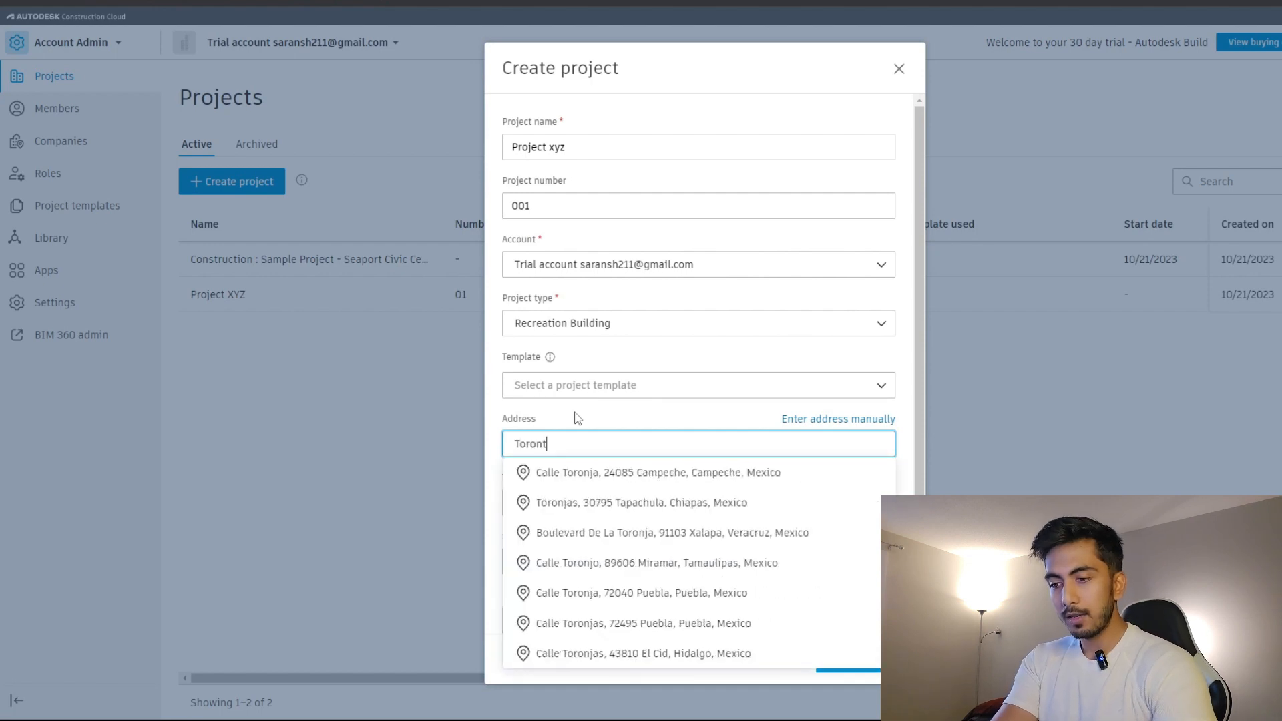
pyautogui.click(630, 506)
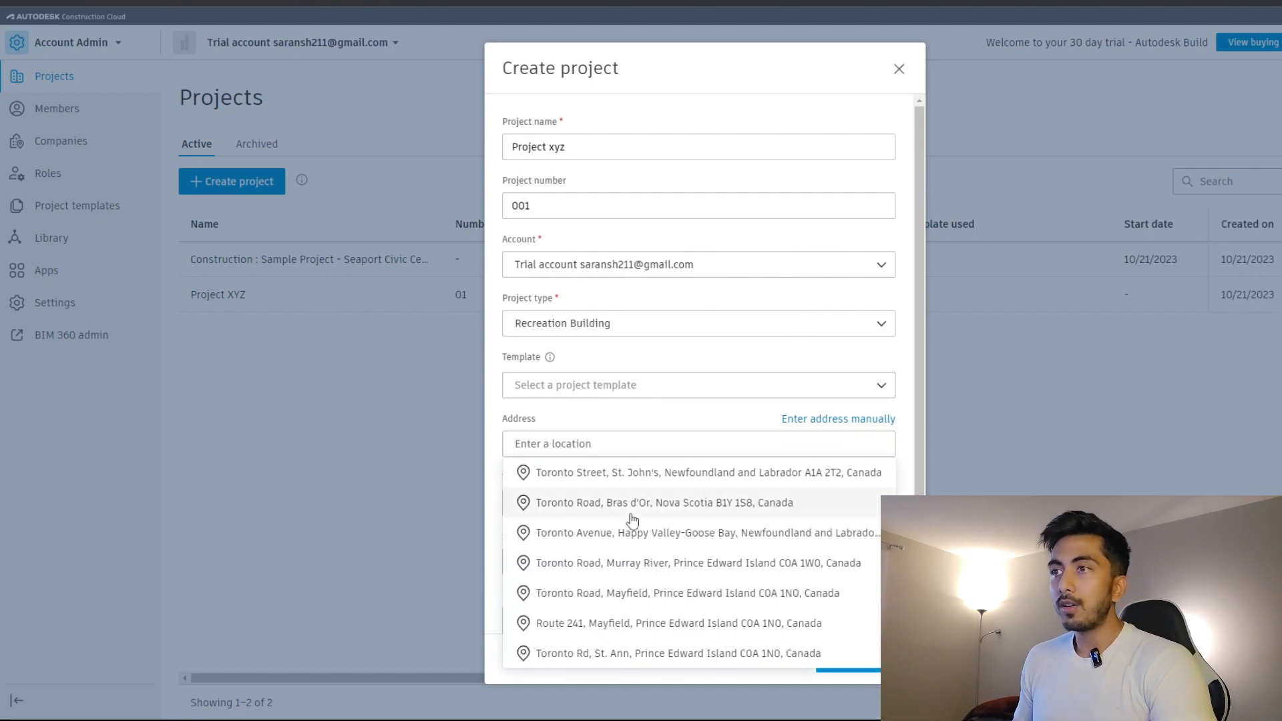
pyautogui.scroll(-1, 655, 572)
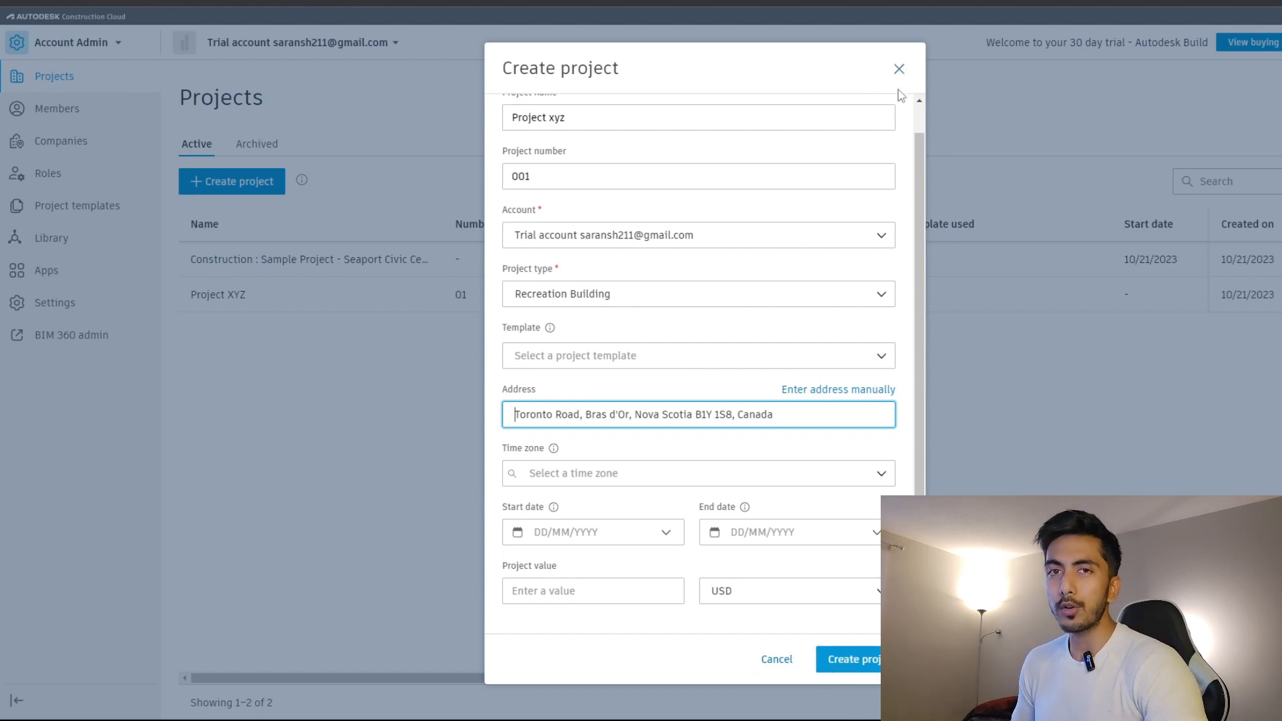
# Discard the unsaved project form and open Project XYZ instead.
pyautogui.click(899, 69)
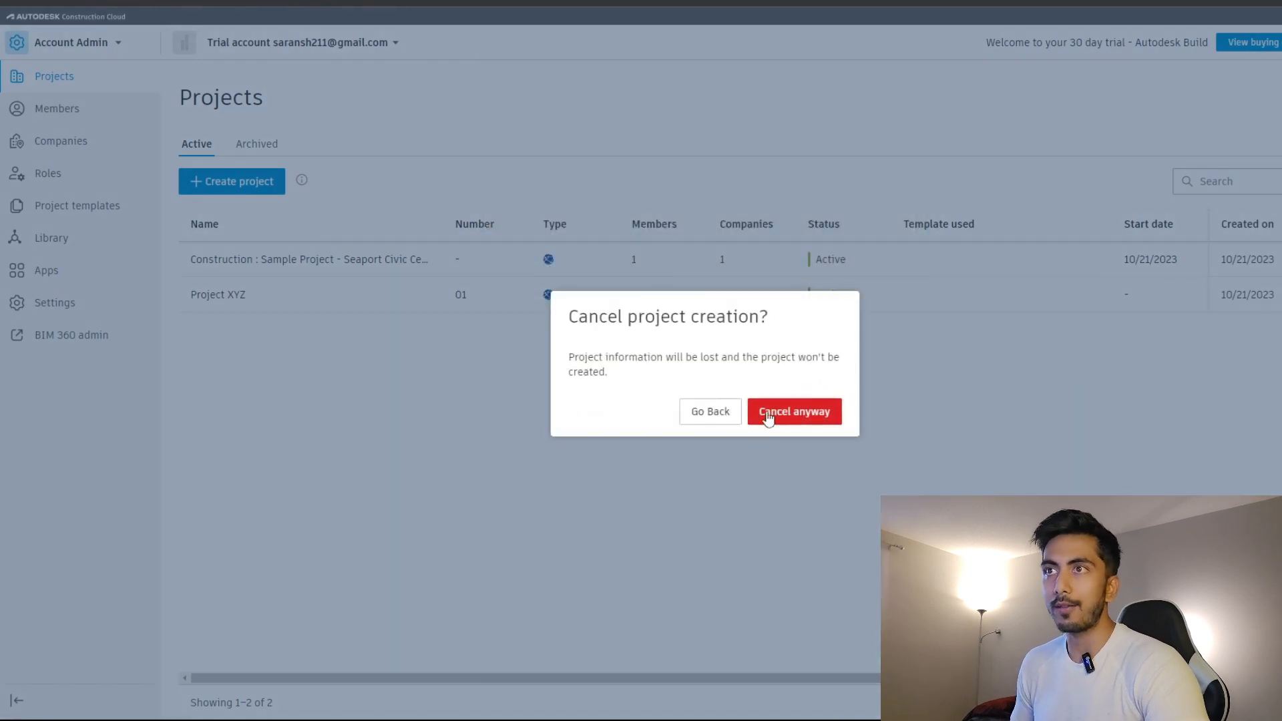
pyautogui.click(767, 415)
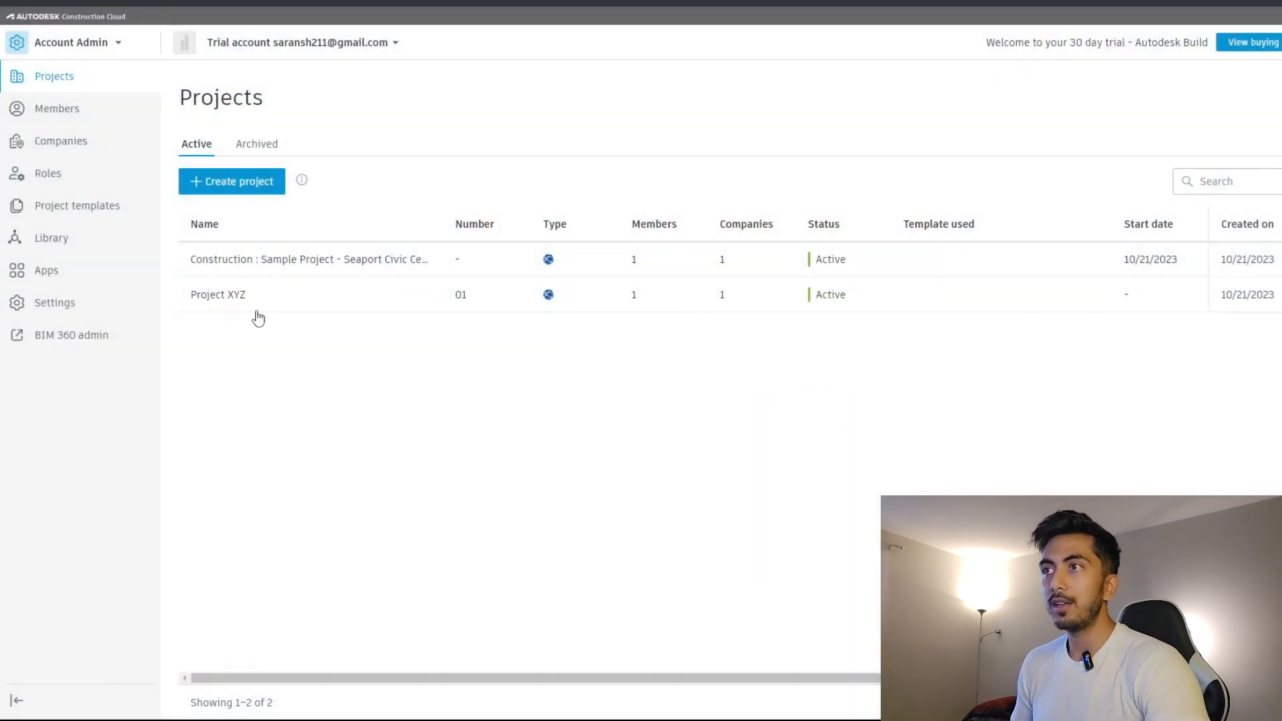
pyautogui.click(229, 303)
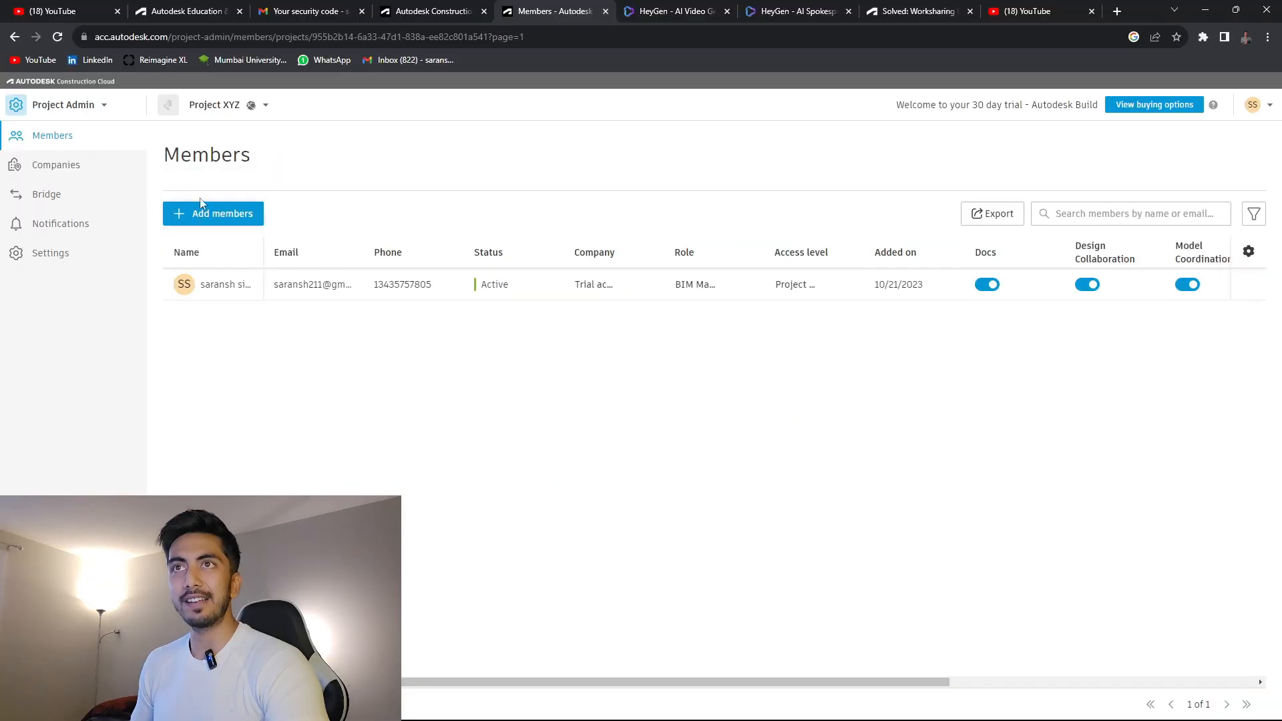
# View the existing member's details, then start the Add project members form at its e-mail field.
pyautogui.click(197, 288)
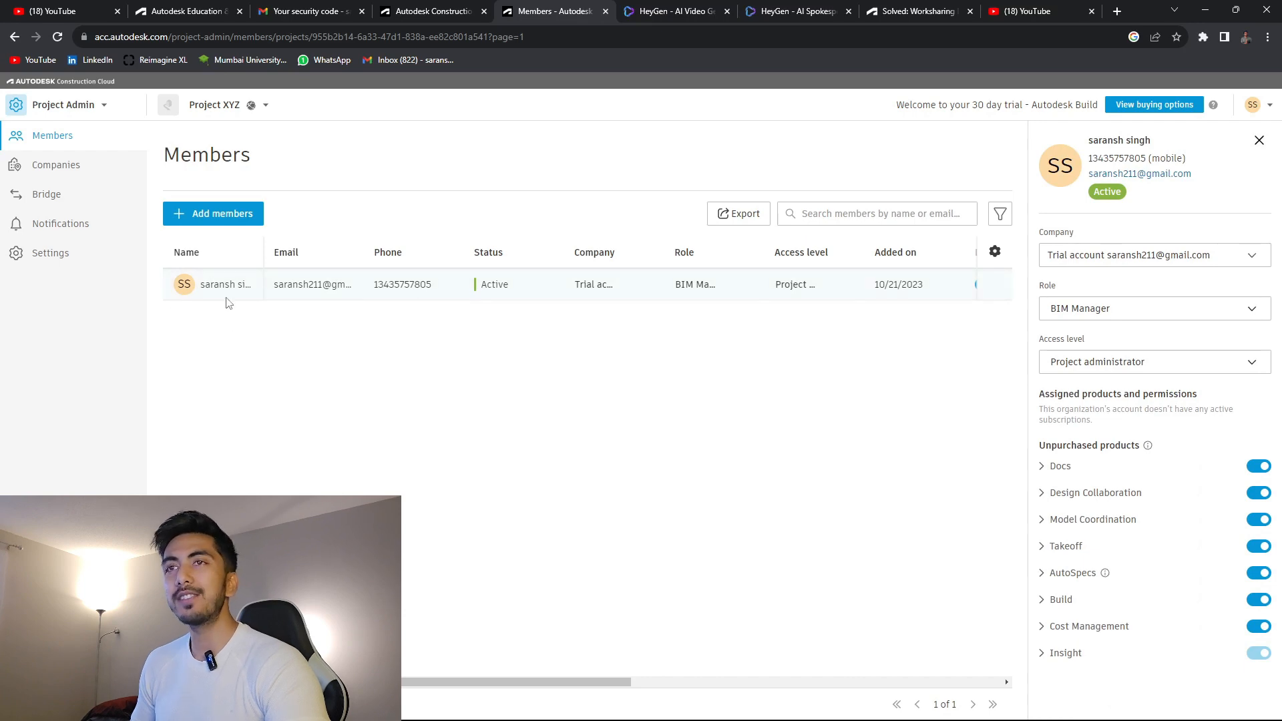
pyautogui.click(214, 214)
pyautogui.click(592, 220)
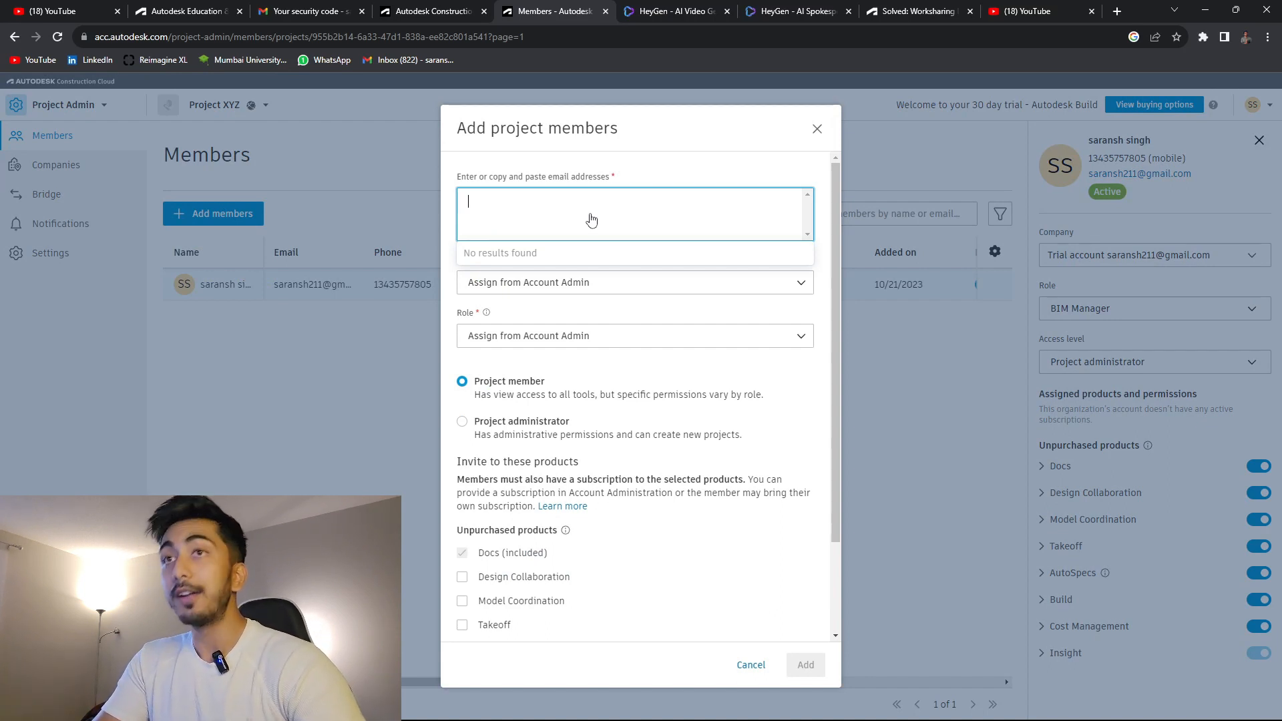
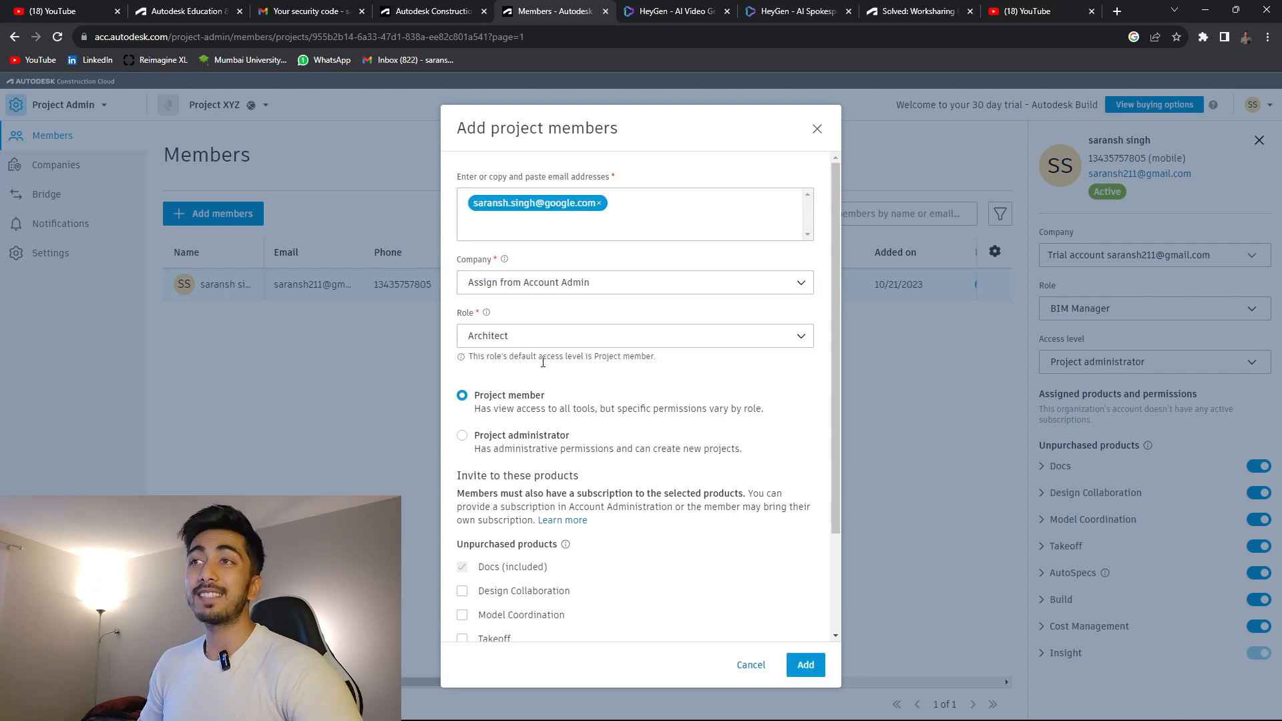
# Enter an invitee's e-mail for the Architect role, review products, then cancel the invitation.
pyautogui.scroll(-3, 491, 401)
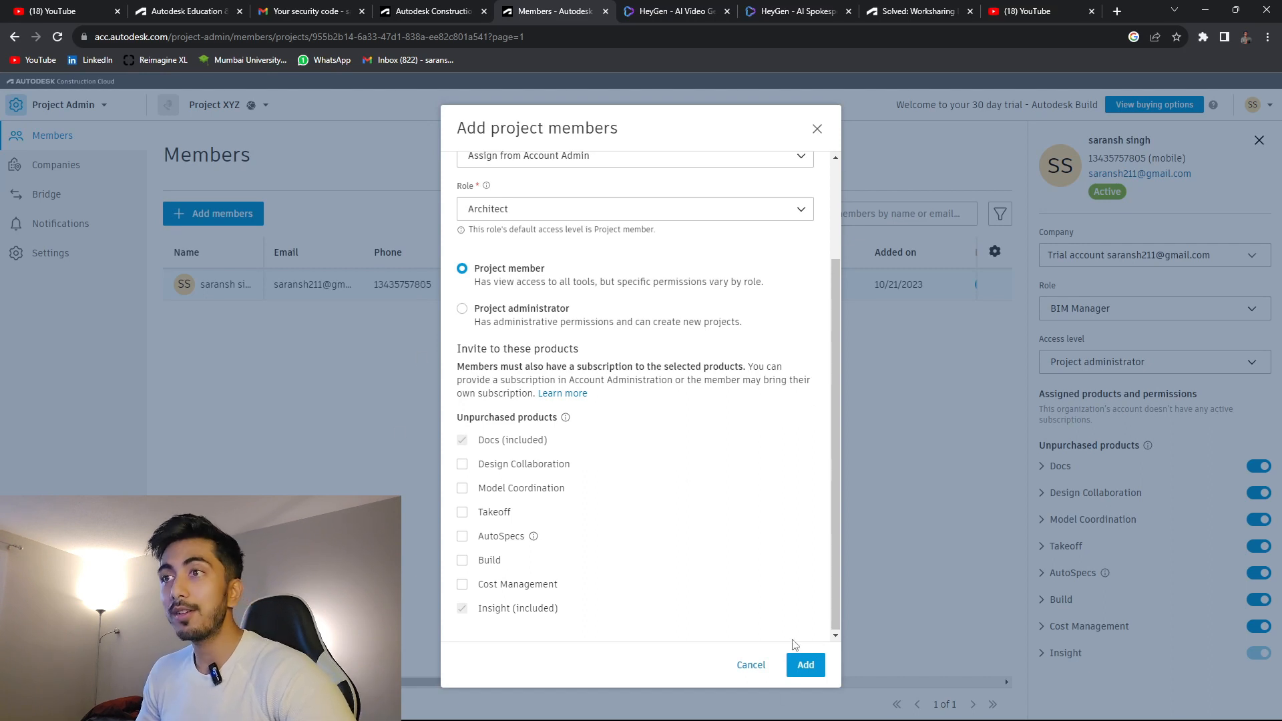
pyautogui.click(817, 129)
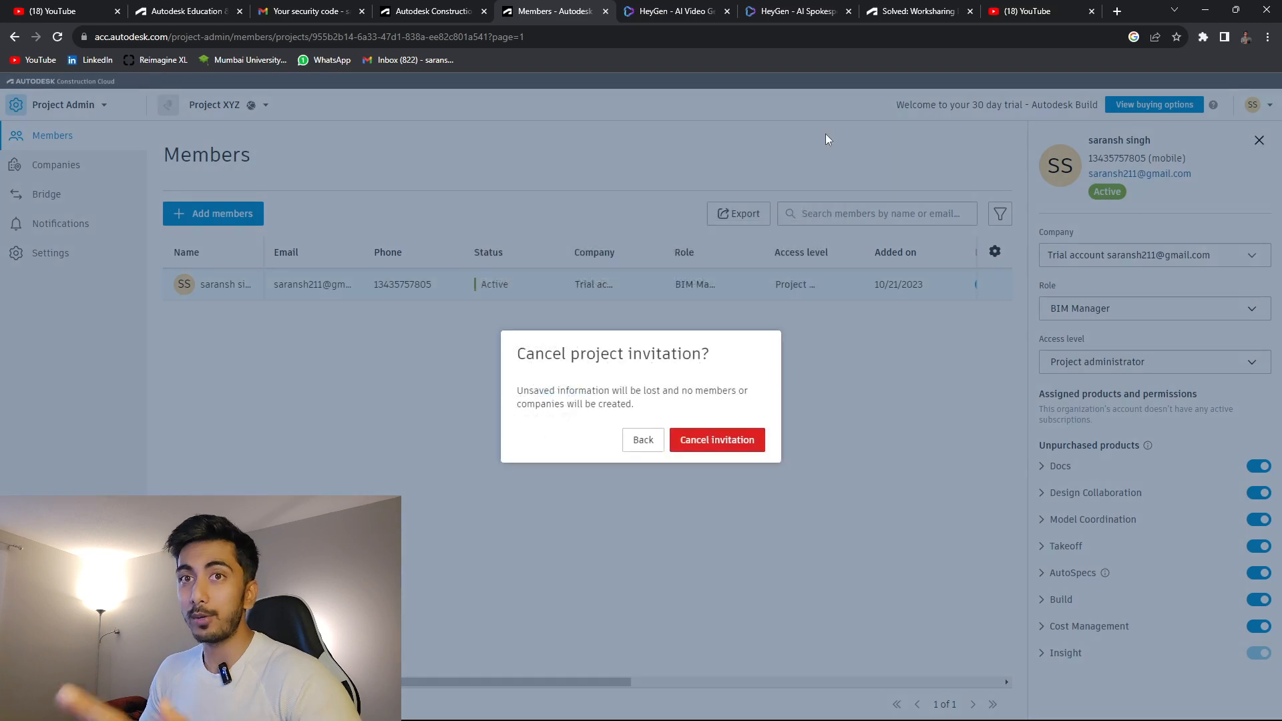
pyautogui.click(706, 447)
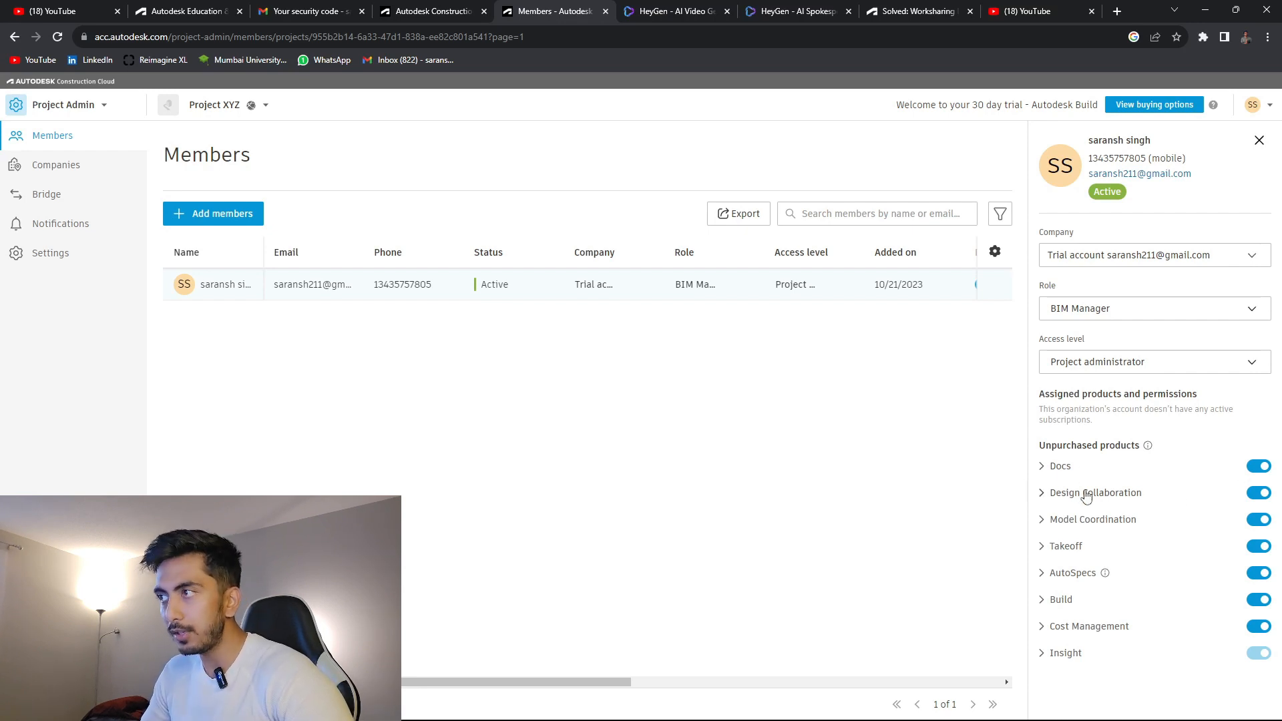
# Open the Project Admin product switcher listing Docs, Build, Insight and other tools.
pyautogui.click(42, 103)
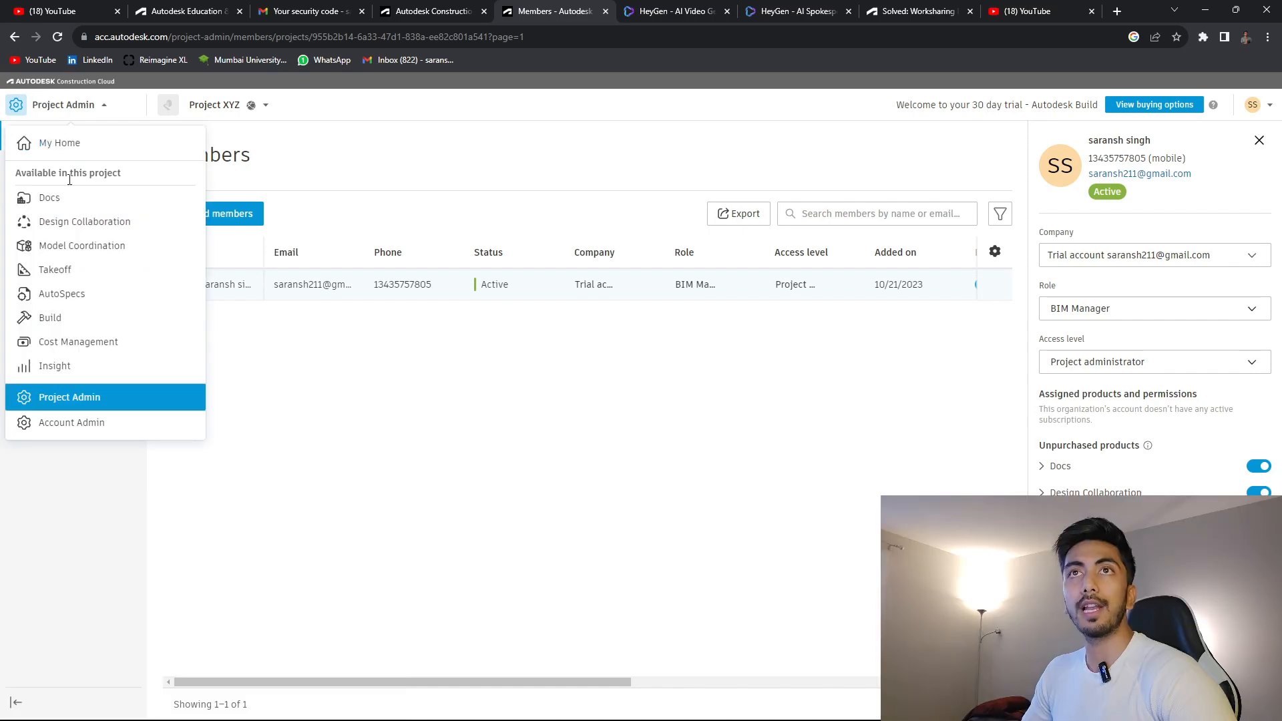
# Switch to Docs and open the still-empty Architecture folder under Project Files.
pyautogui.click(38, 201)
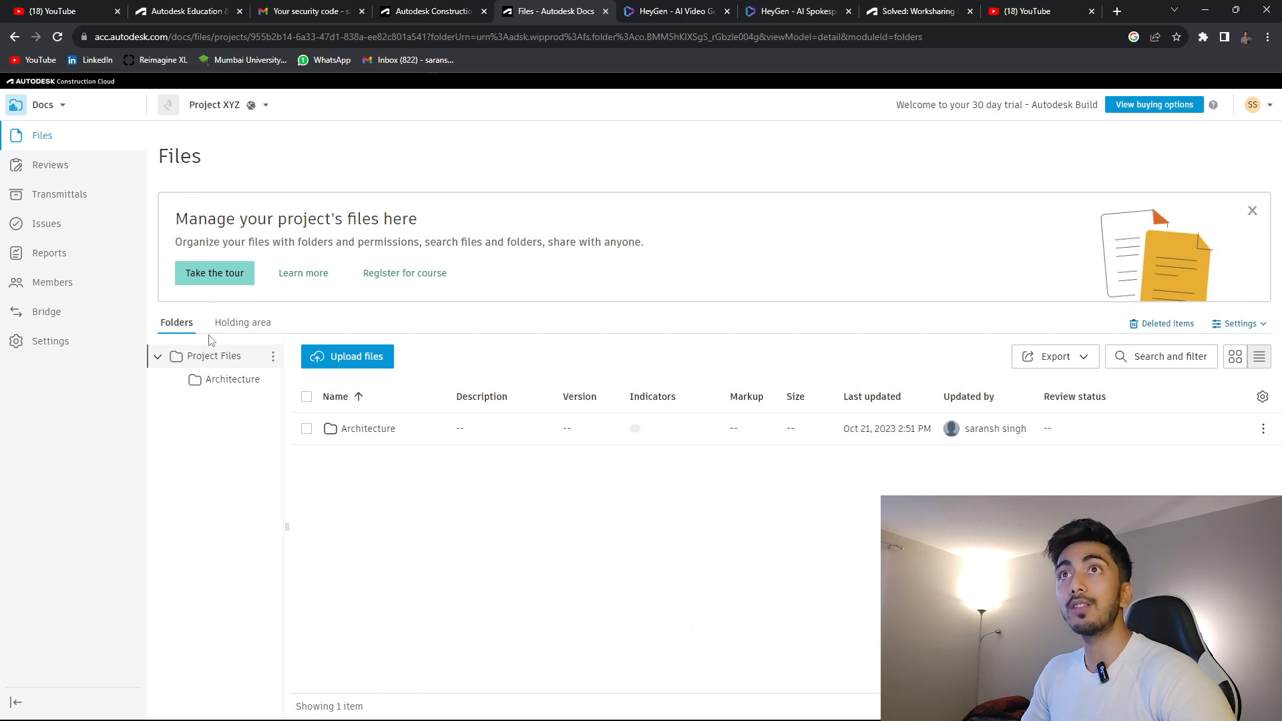
pyautogui.click(272, 359)
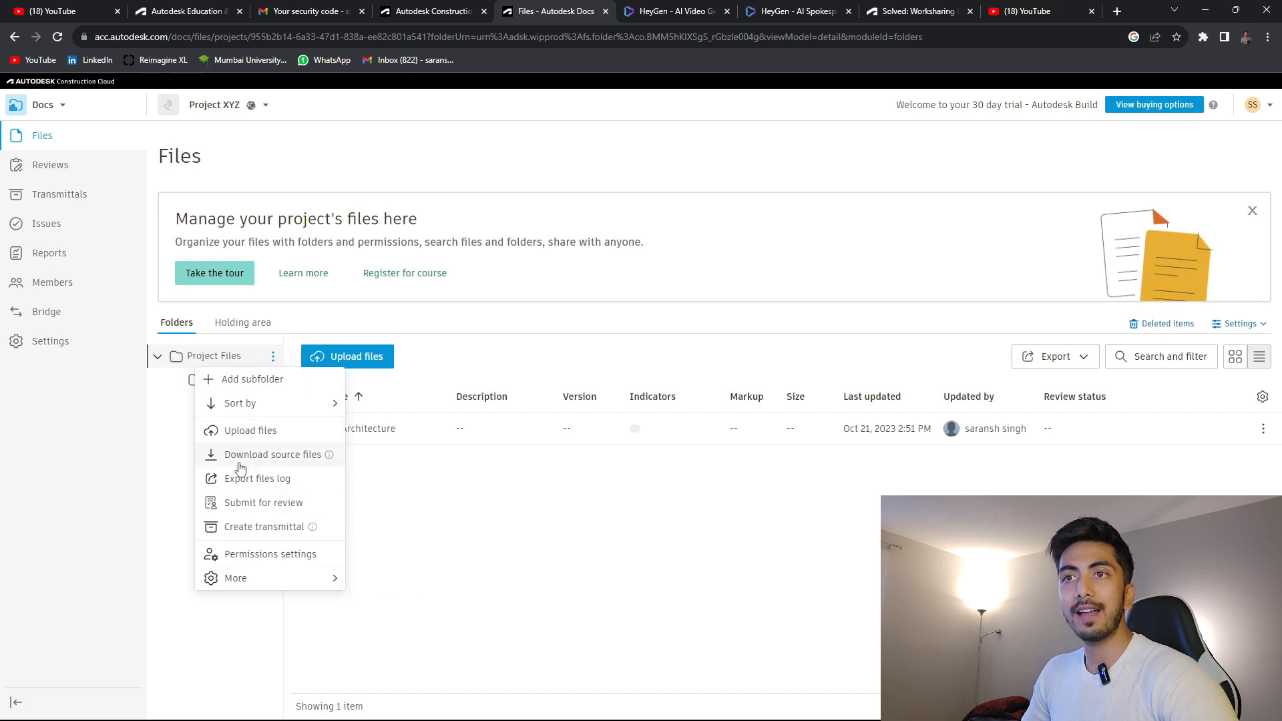
pyautogui.click(364, 476)
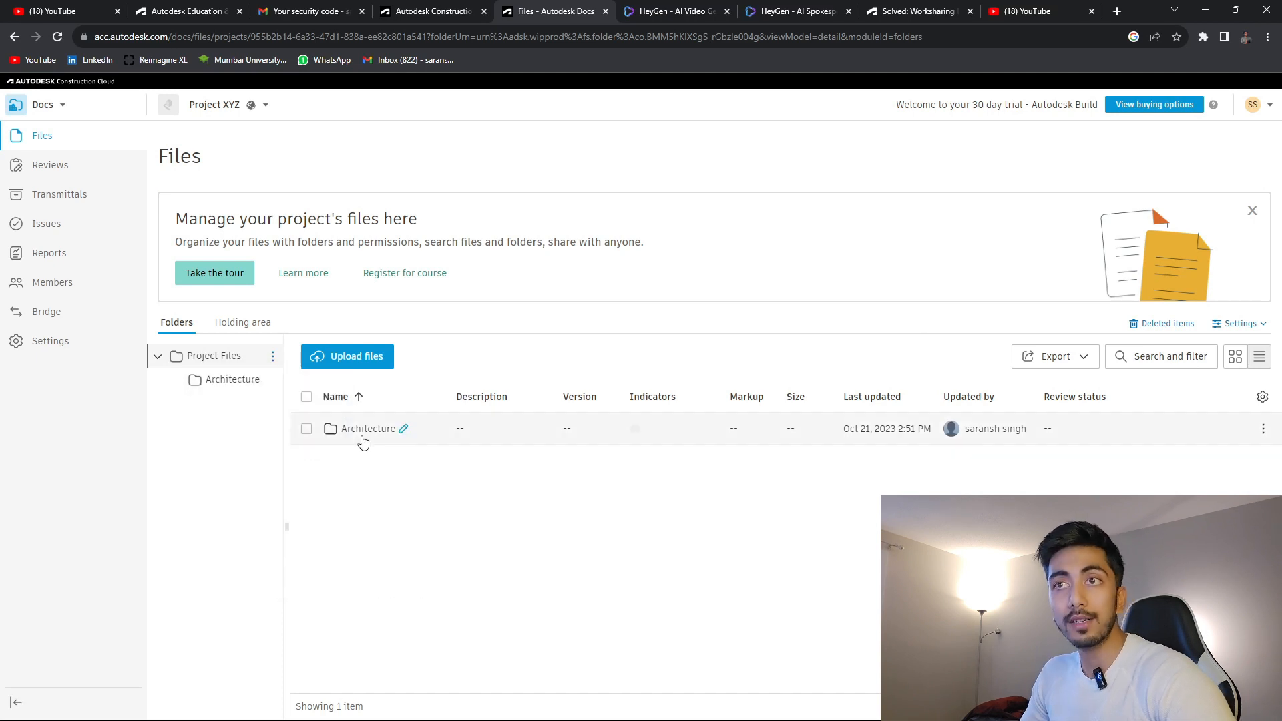
pyautogui.click(364, 430)
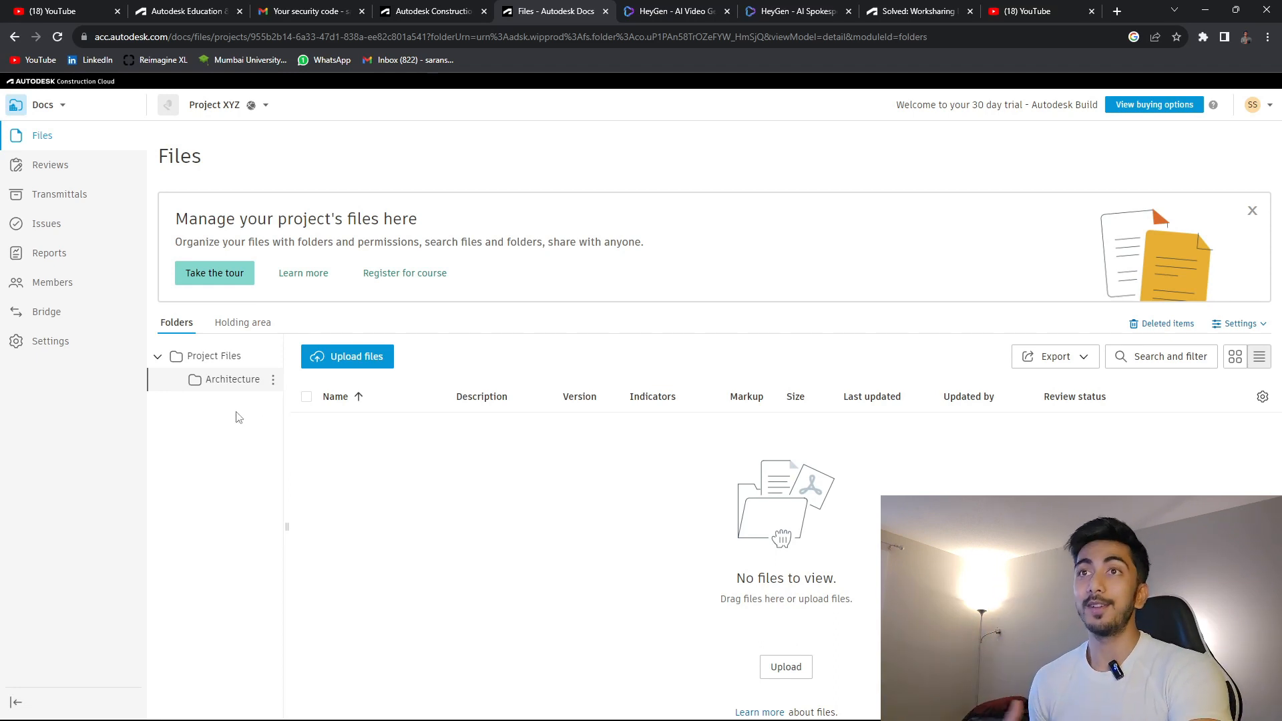
pyautogui.click(43, 105)
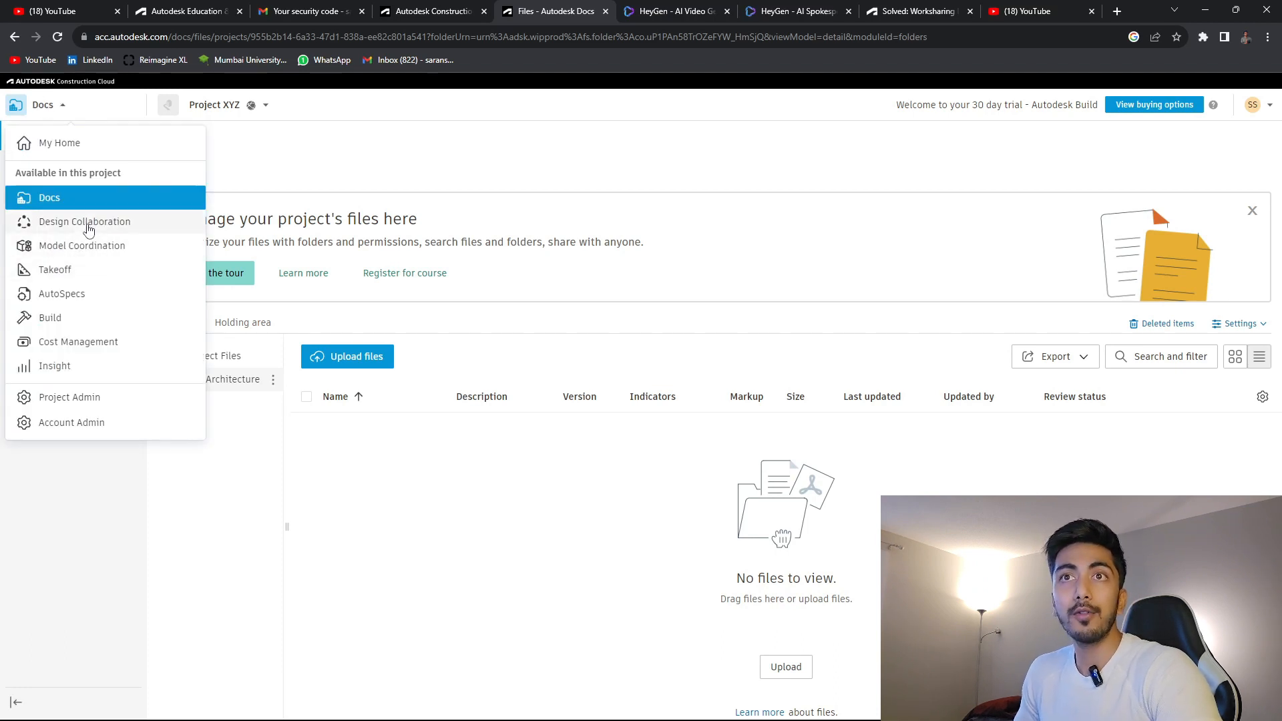
# In Design Collaboration, confirm /Project Files/Shared as the Shared folder and proceed to Team Setup.
pyautogui.click(85, 222)
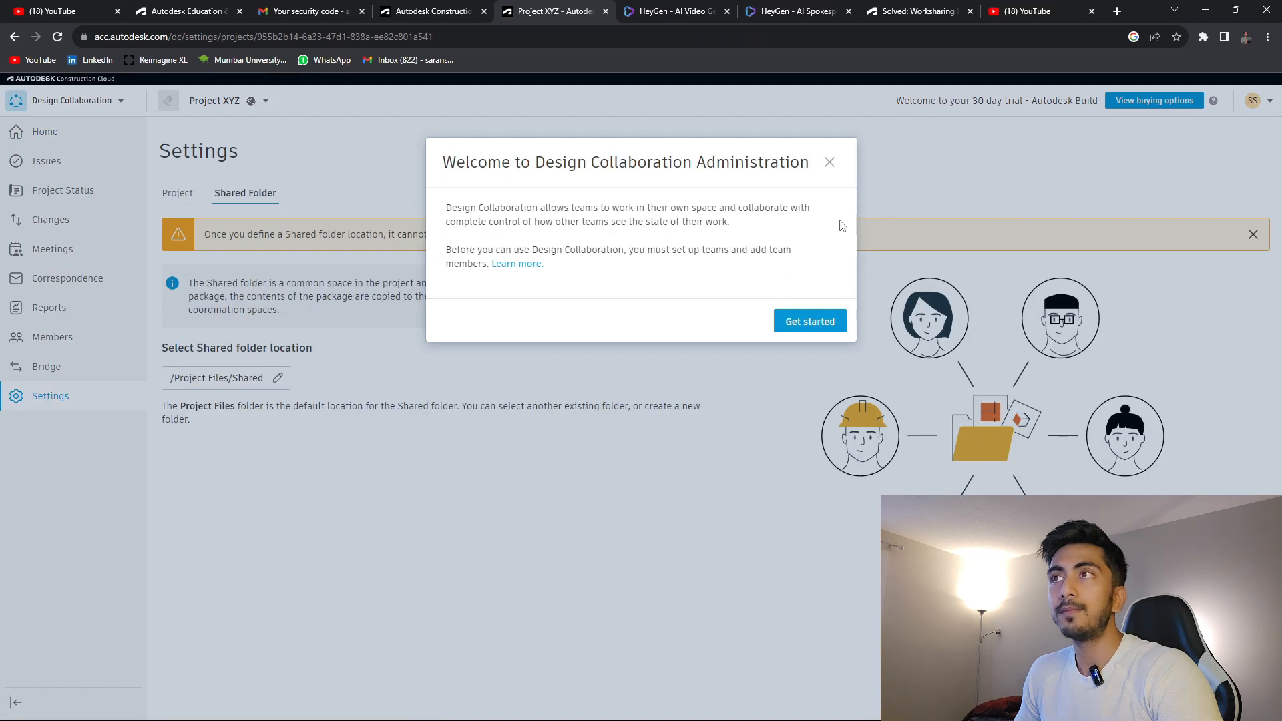
pyautogui.click(830, 163)
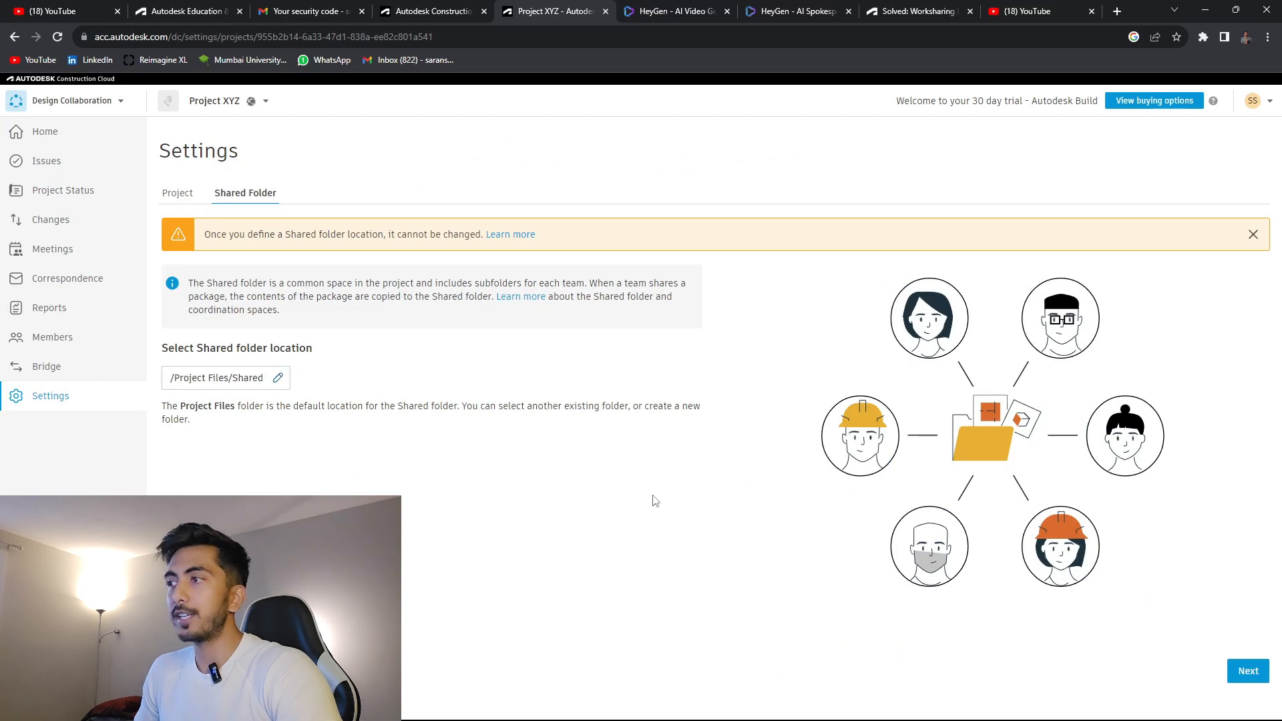
pyautogui.click(218, 379)
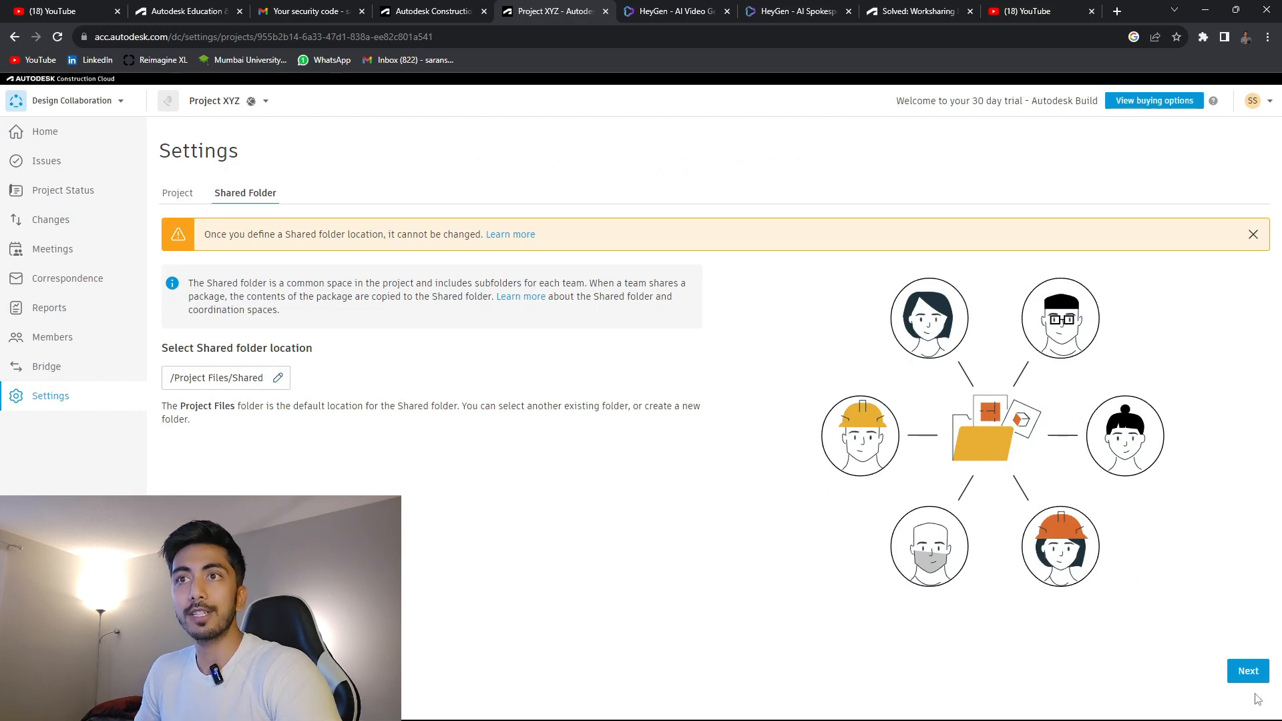
pyautogui.click(1243, 672)
pyautogui.click(770, 471)
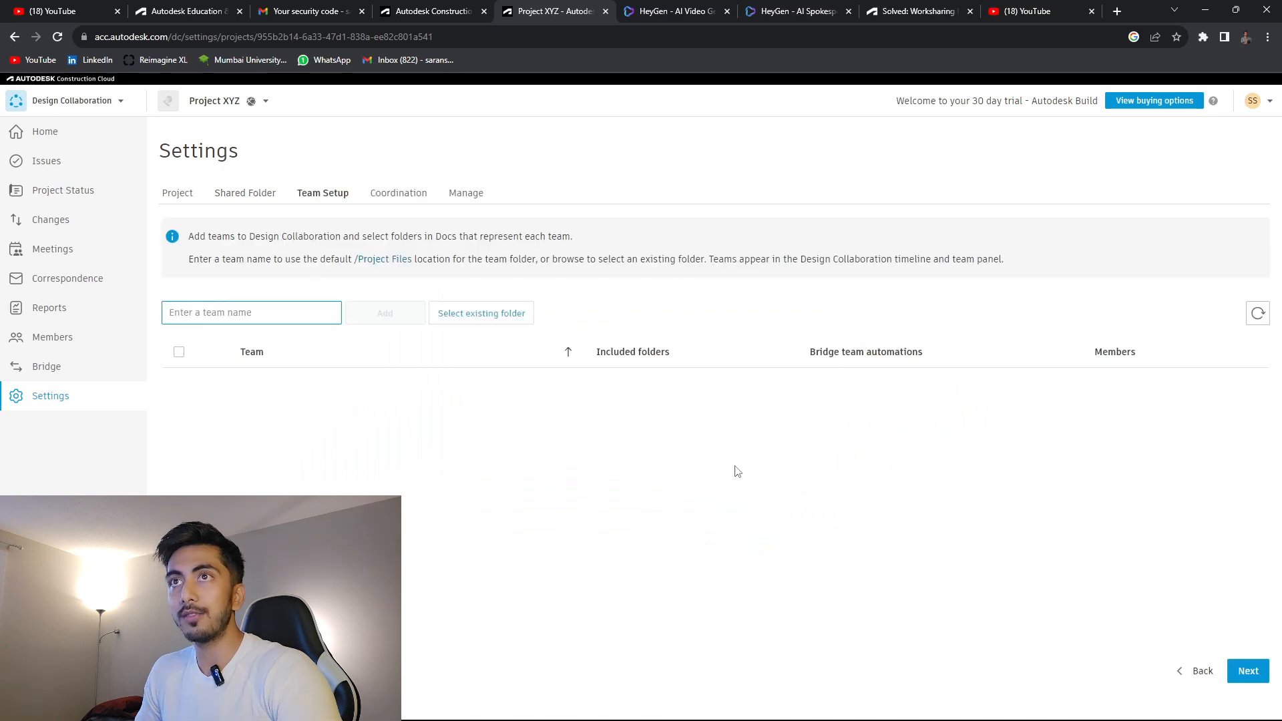
# Create an Architecture team tied to the existing Project Files/Architecture folder.
pyautogui.click(475, 318)
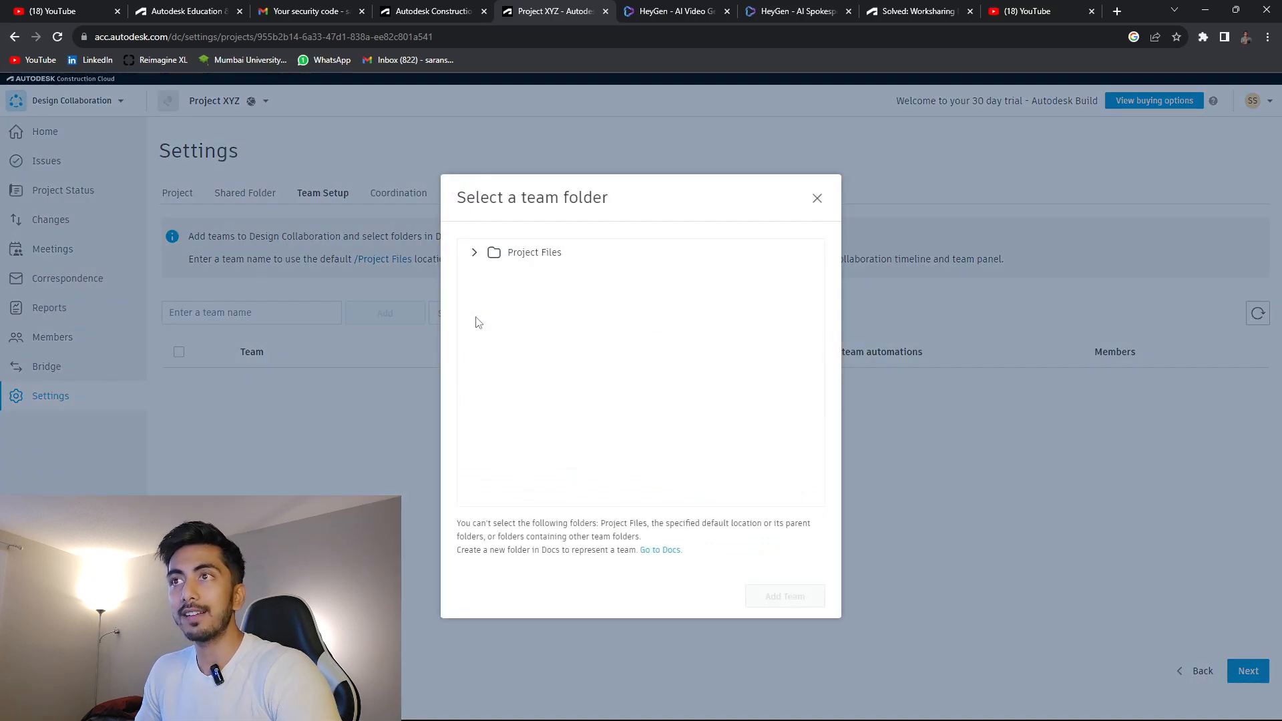
pyautogui.click(475, 257)
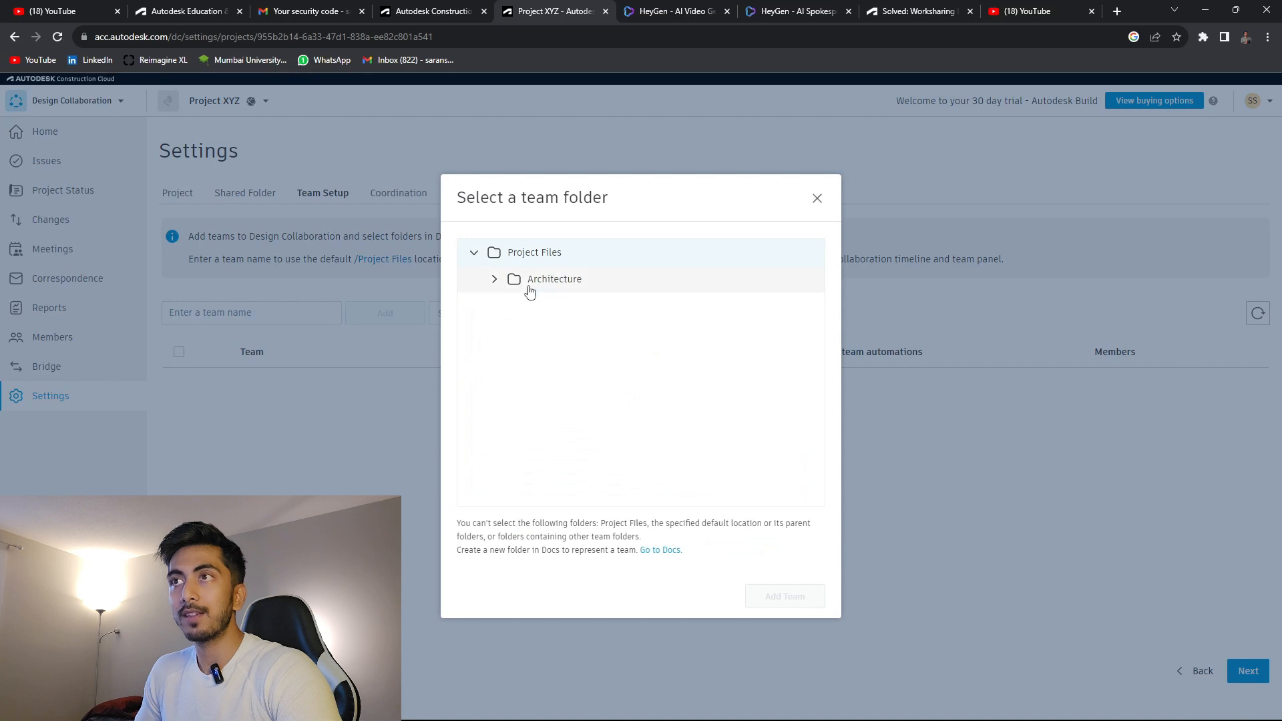
pyautogui.click(528, 284)
pyautogui.click(791, 605)
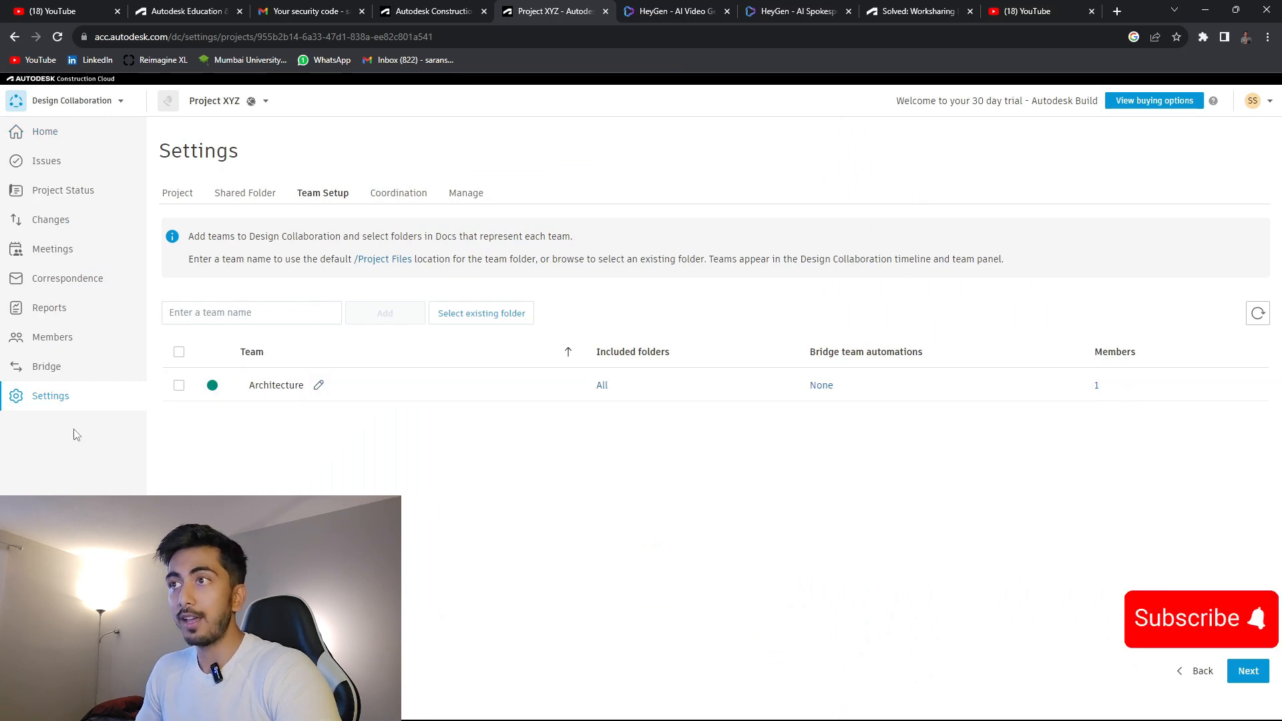
pyautogui.click(178, 385)
# Step past the Coordination and Manage settings and return to Docs.
pyautogui.click(1261, 676)
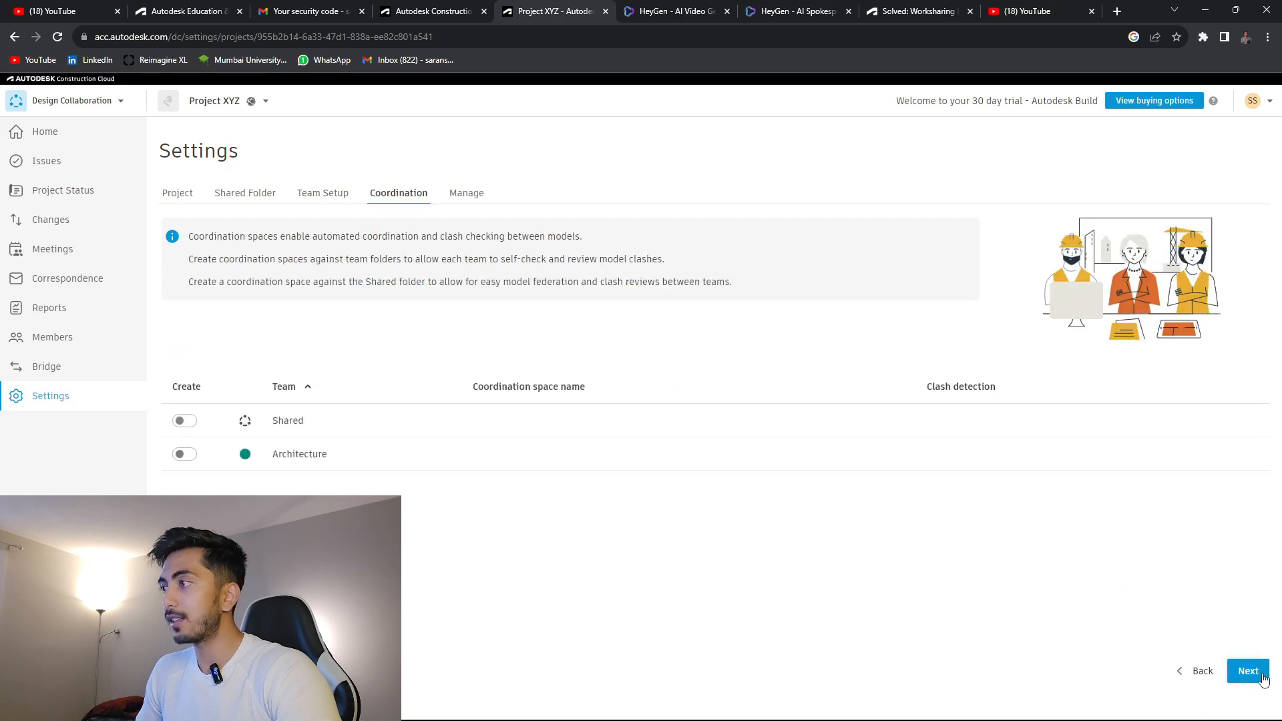
pyautogui.click(1268, 674)
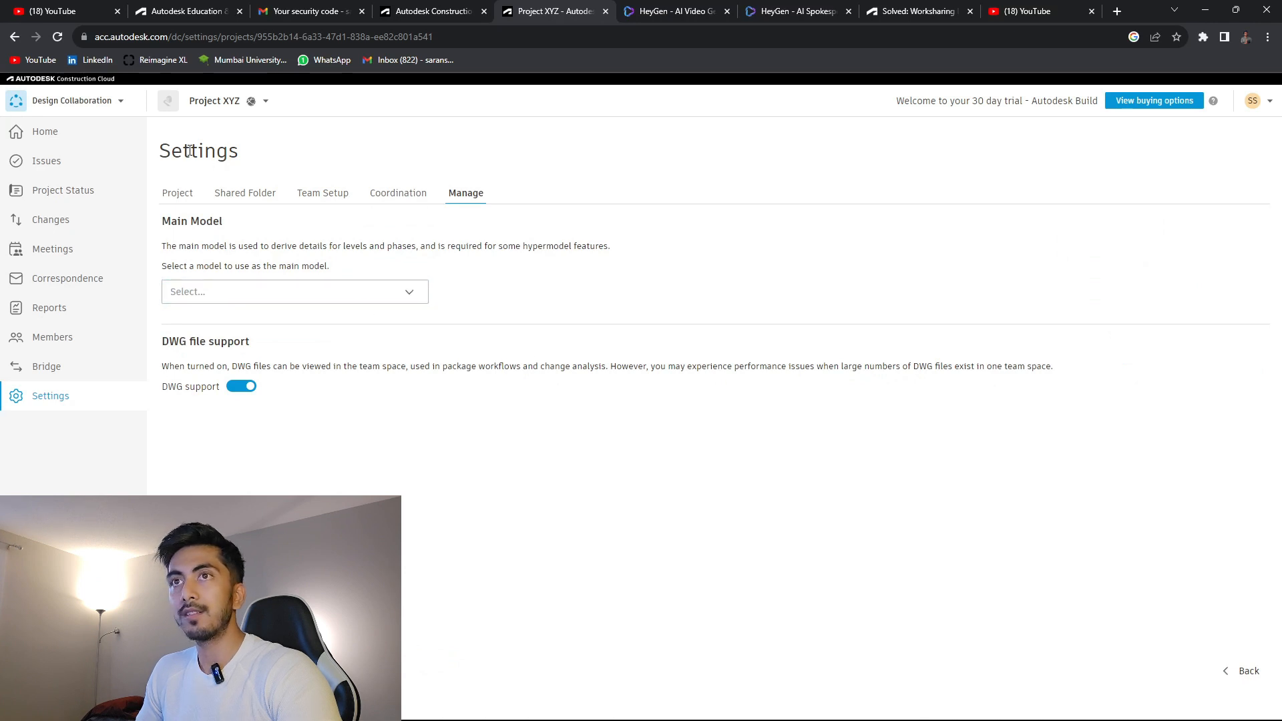
pyautogui.click(181, 193)
pyautogui.click(103, 101)
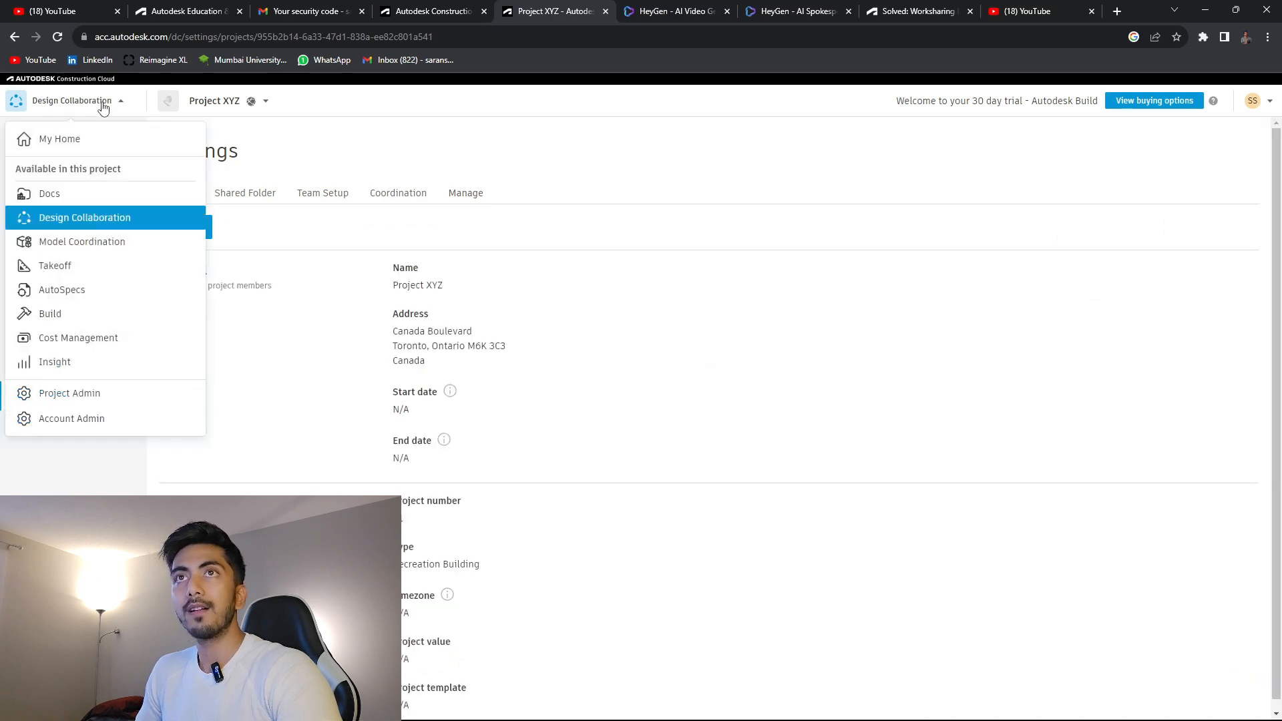
pyautogui.click(53, 193)
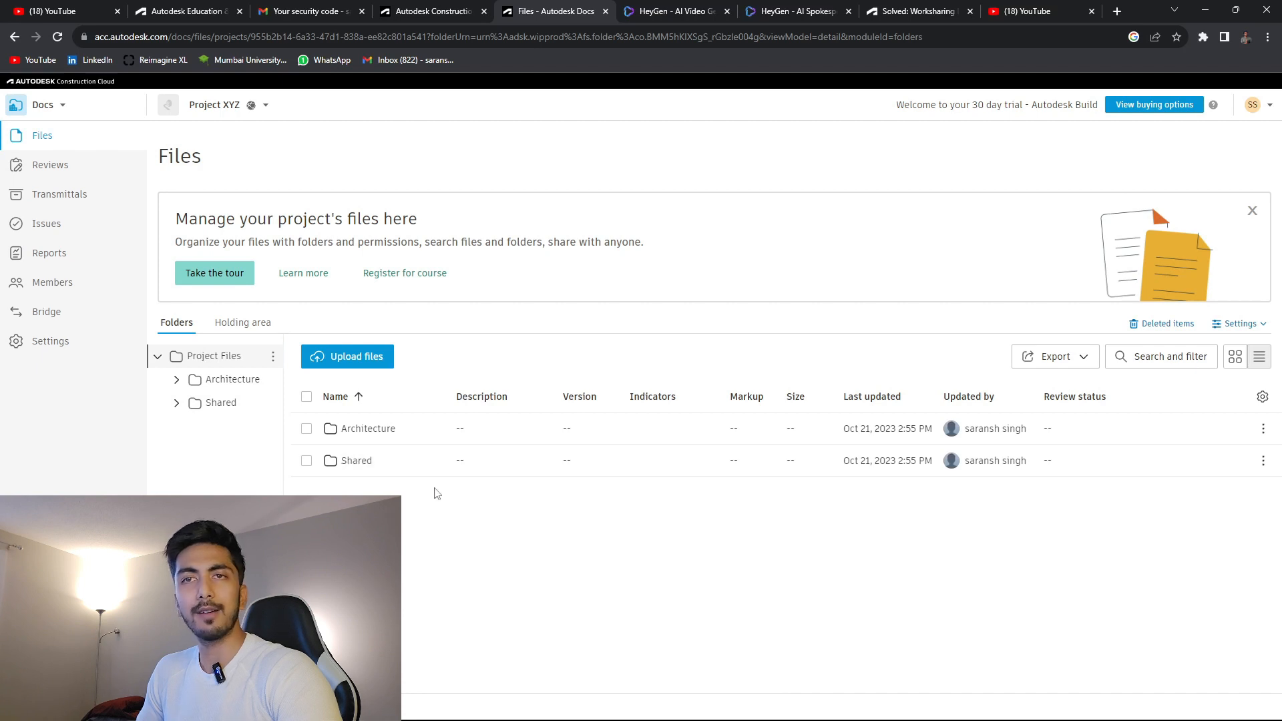
# Switch from the browser to Revit 2022 via the Windows taskbar.
pyautogui.moveTo(805, 713)
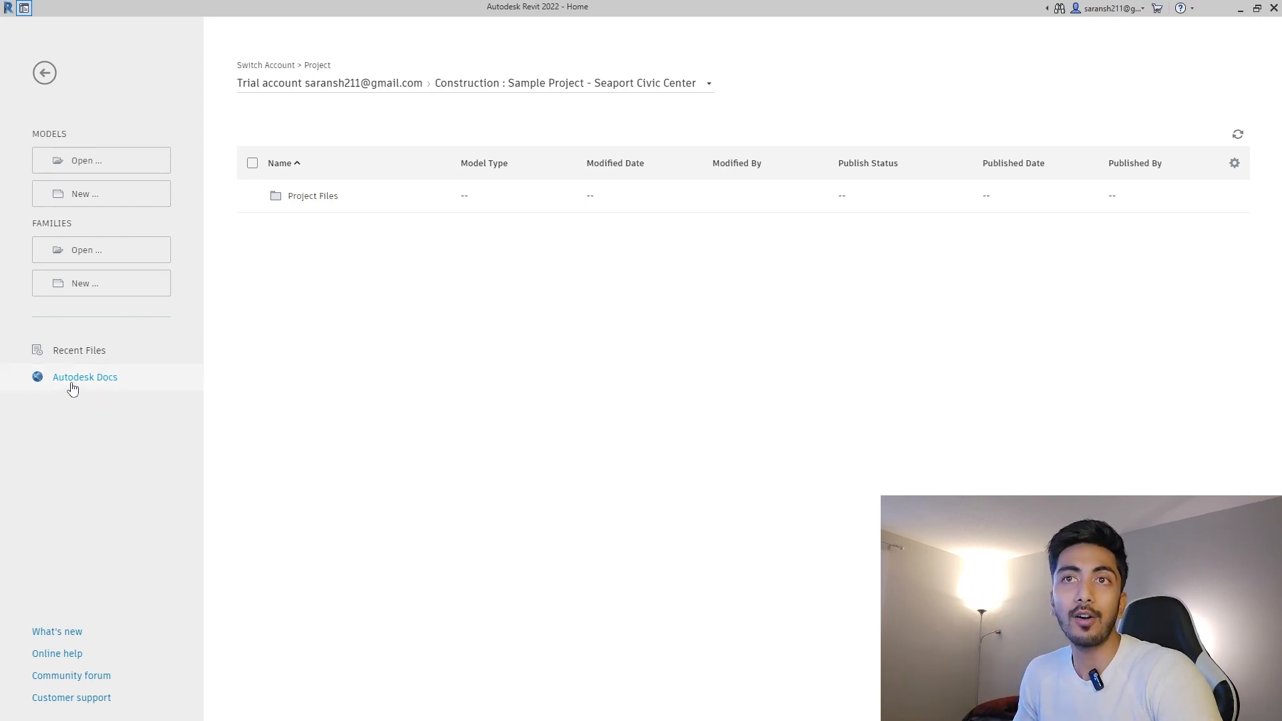
# In Revit's Autodesk Docs view, browse to Project XYZ > Project Files > Architecture, then start opening a model.
pyautogui.click(474, 89)
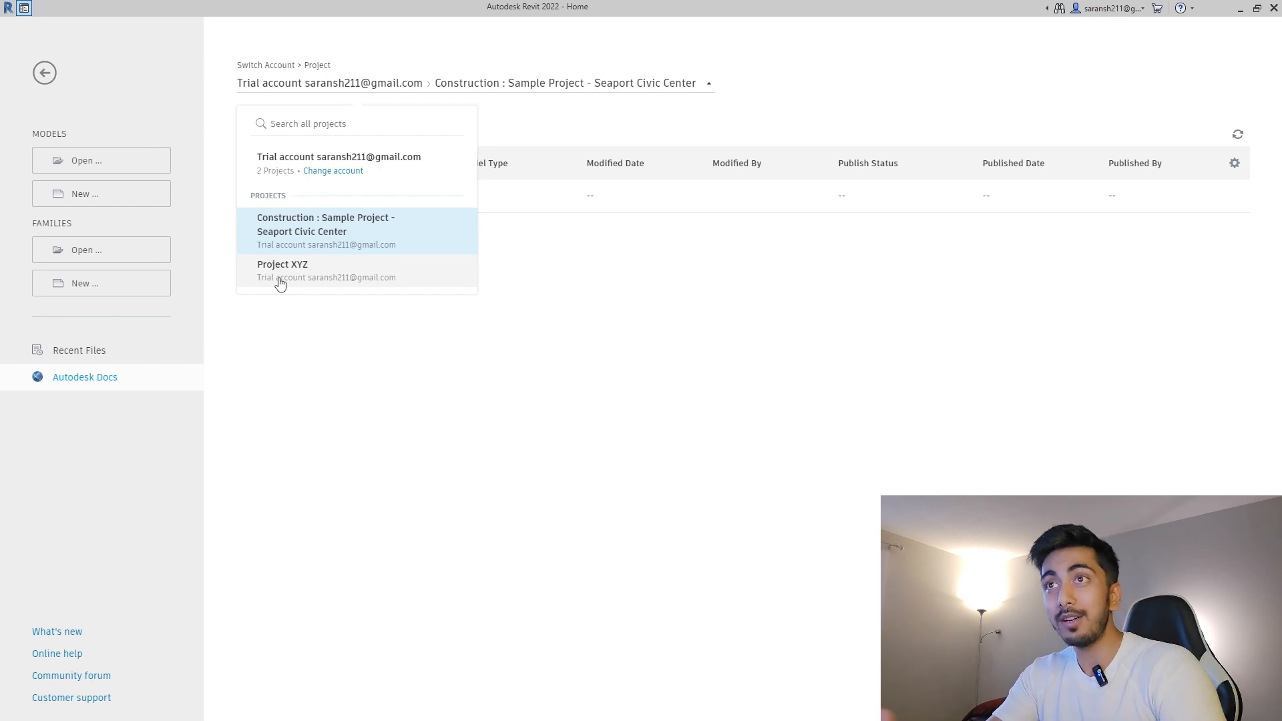
pyautogui.click(280, 283)
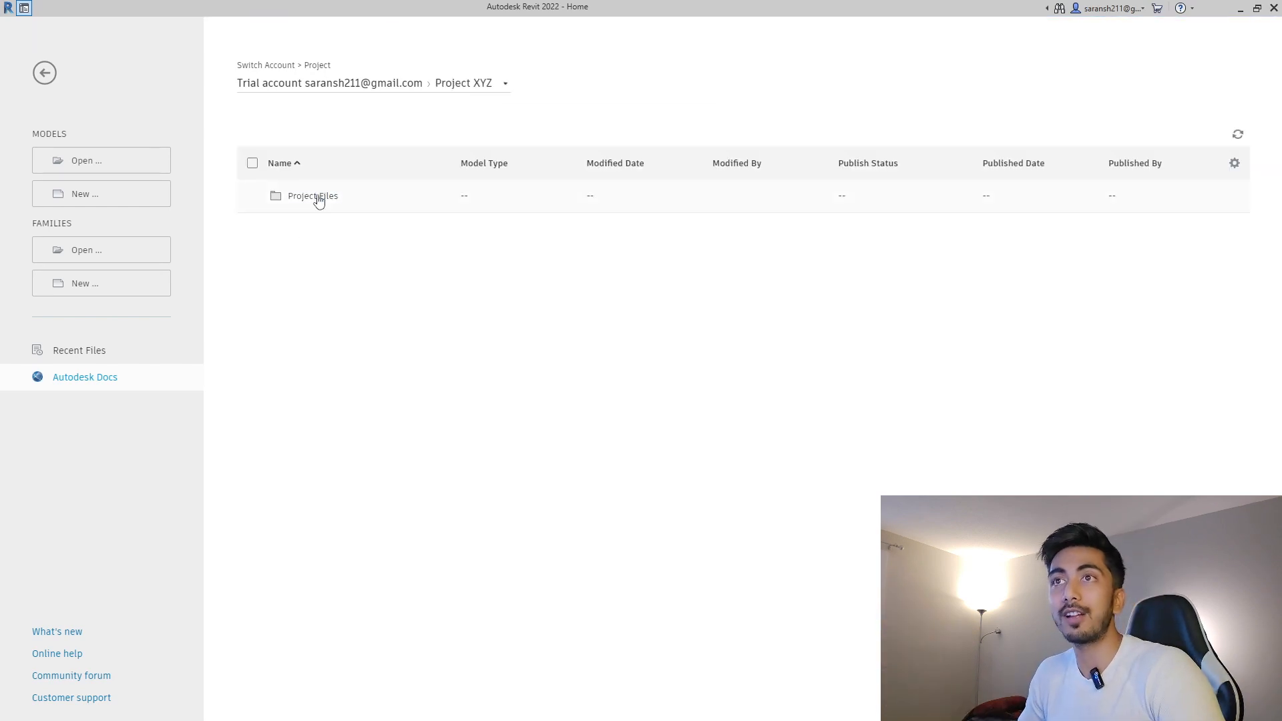
pyautogui.click(318, 198)
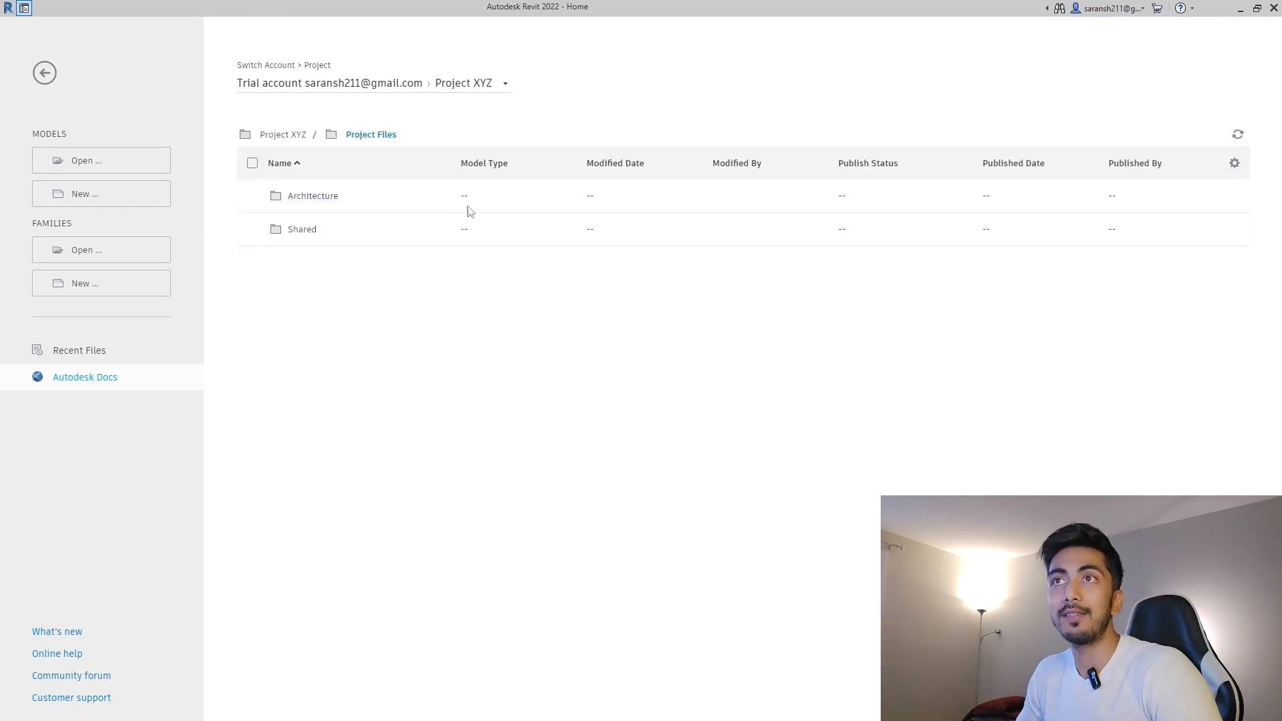
pyautogui.click(313, 197)
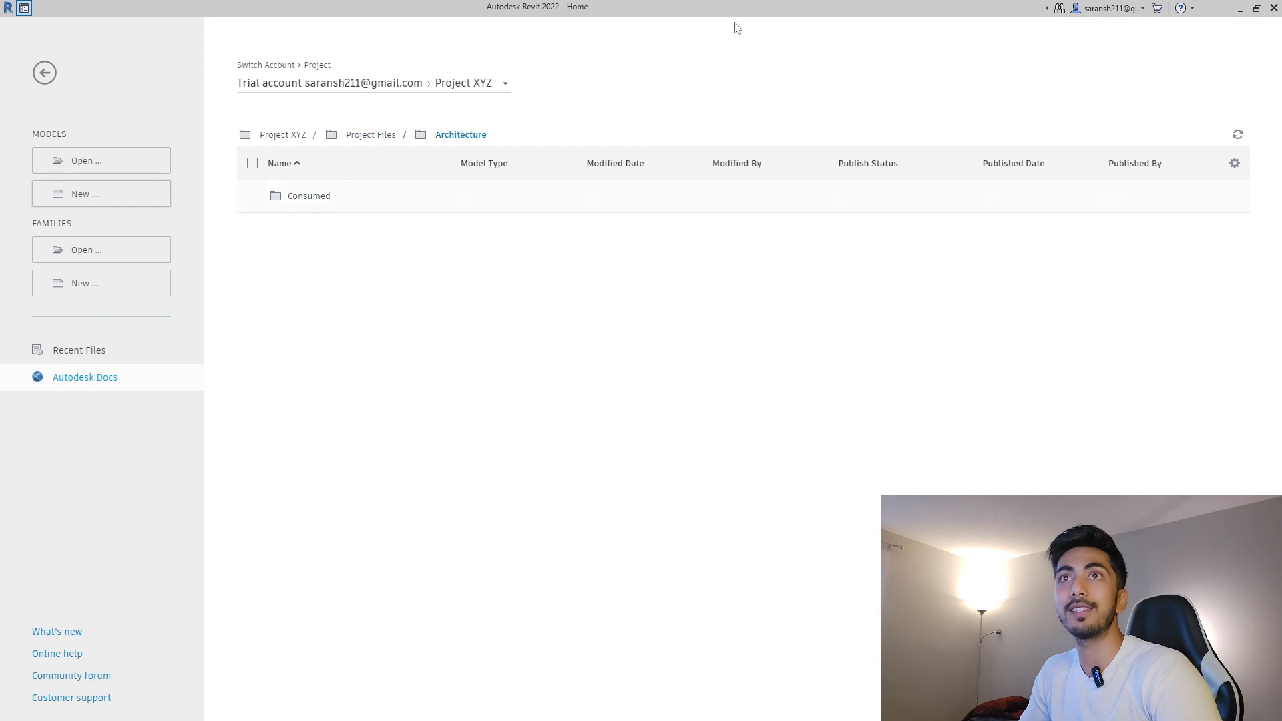
pyautogui.click(127, 159)
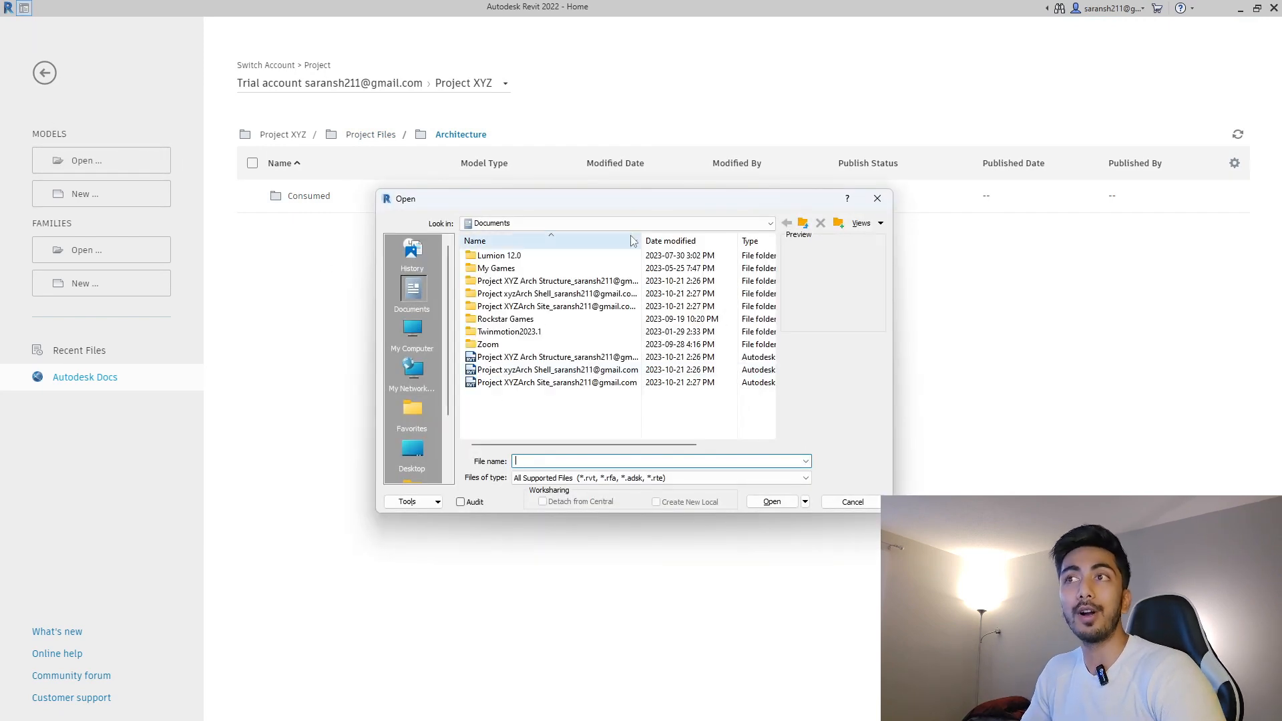
# Abandon the first Open dialog and return to Revit's Recent Files.
pyautogui.click(426, 334)
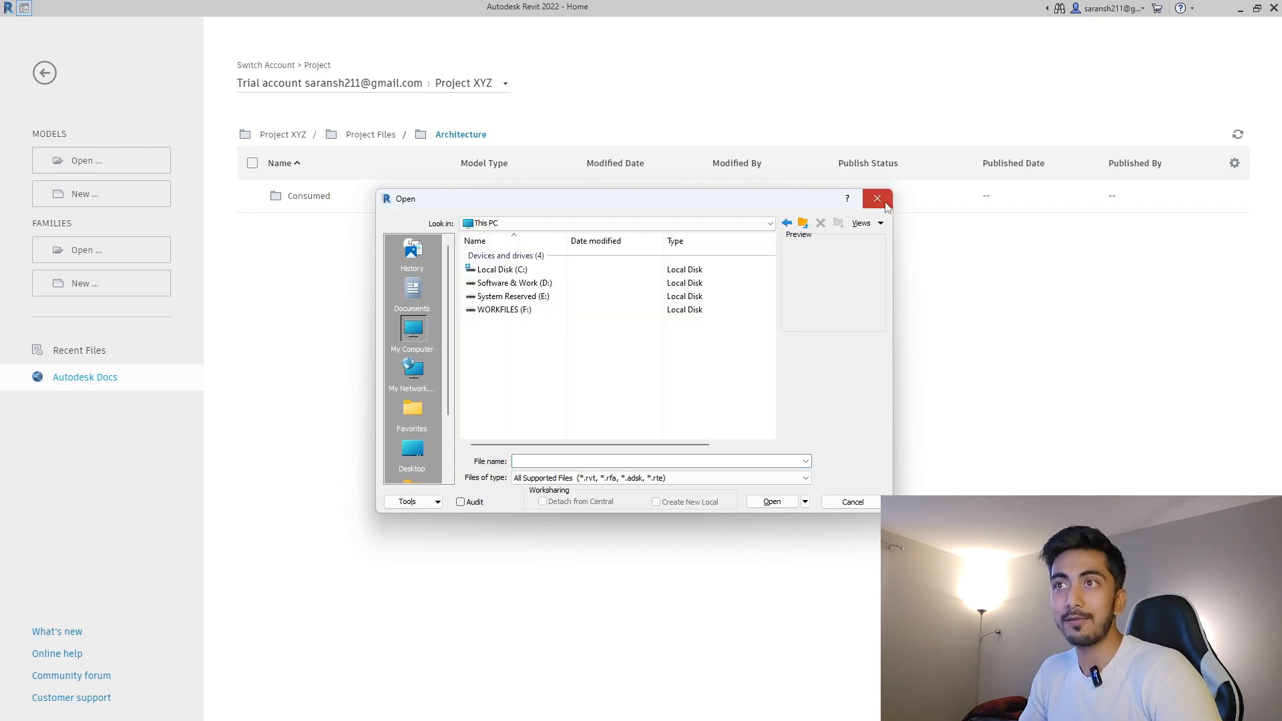
pyautogui.click(878, 199)
pyautogui.click(97, 354)
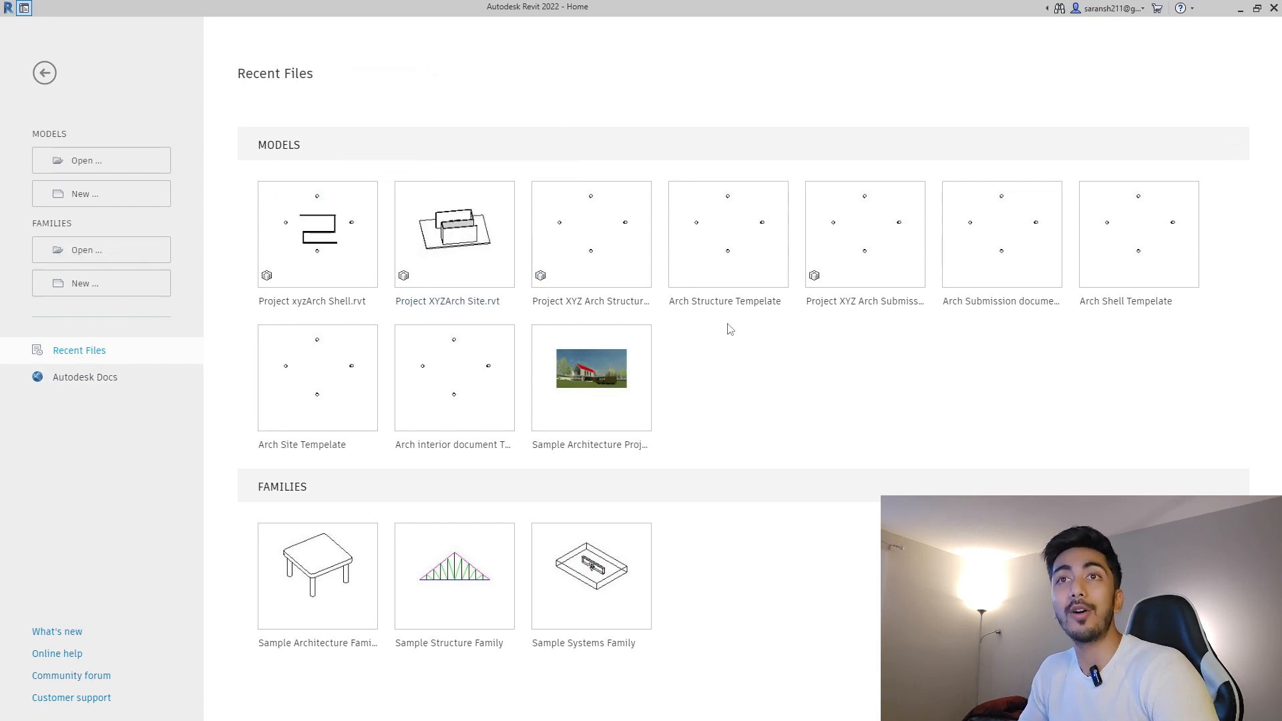
# Open Project XYZArch Site from F: > Architecture Server > Project Xyz as new local, overwriting the existing copy.
pyautogui.click(105, 162)
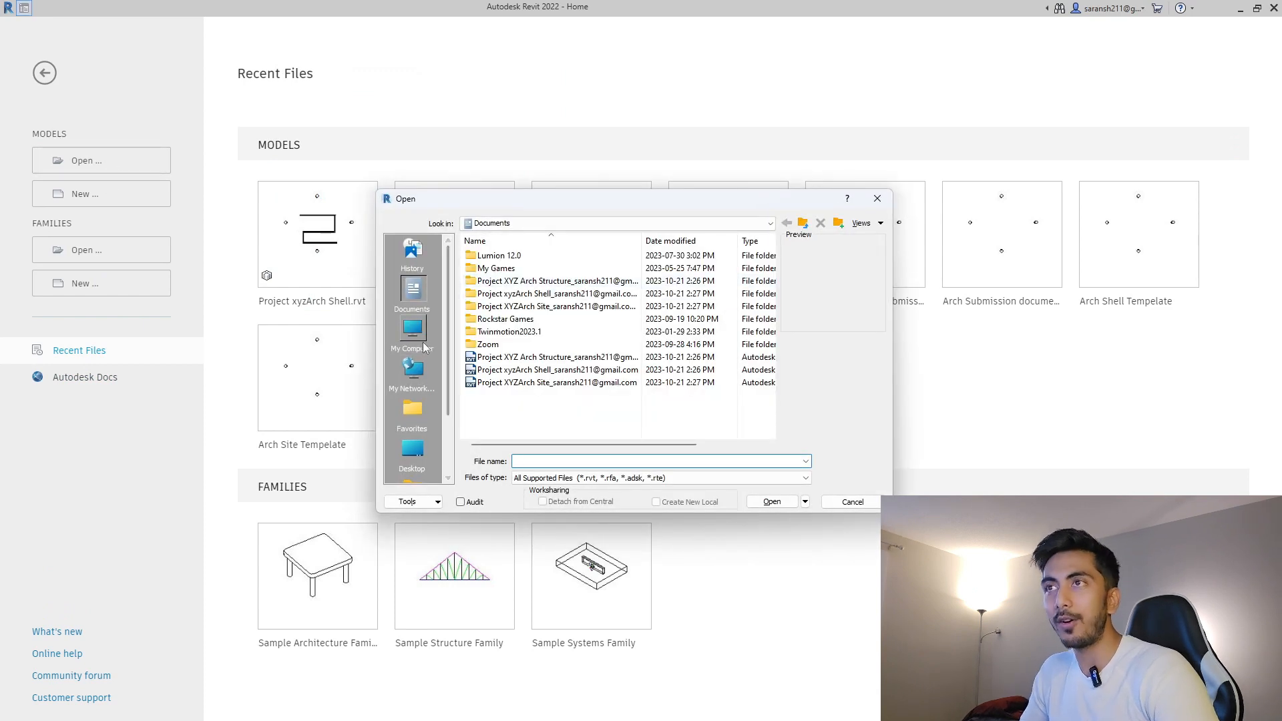
pyautogui.click(424, 339)
pyautogui.doubleClick(538, 311)
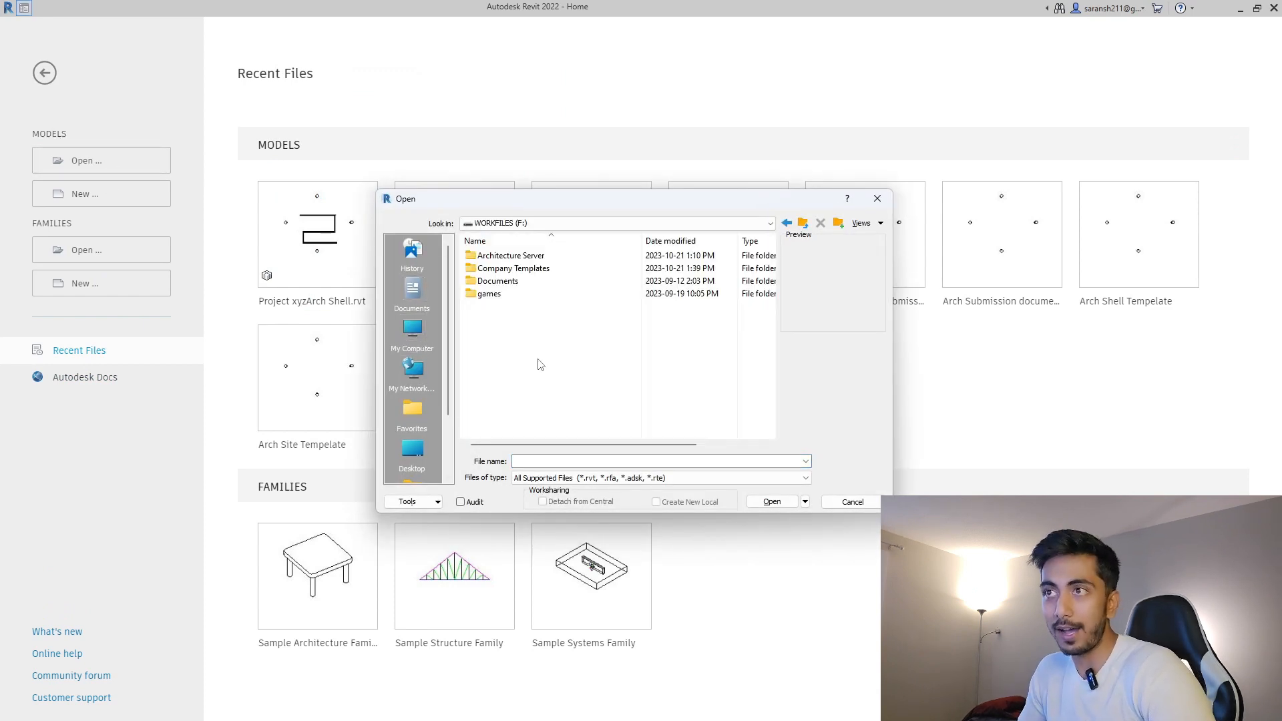
pyautogui.doubleClick(534, 256)
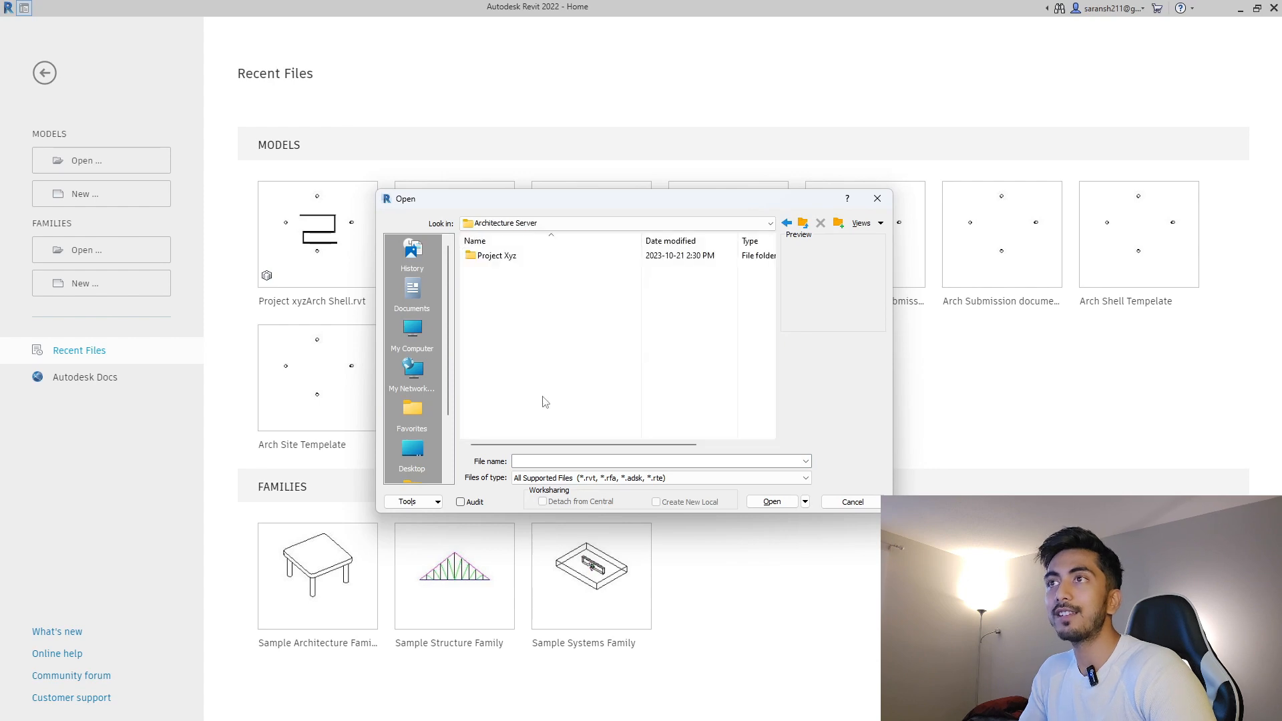
pyautogui.doubleClick(493, 256)
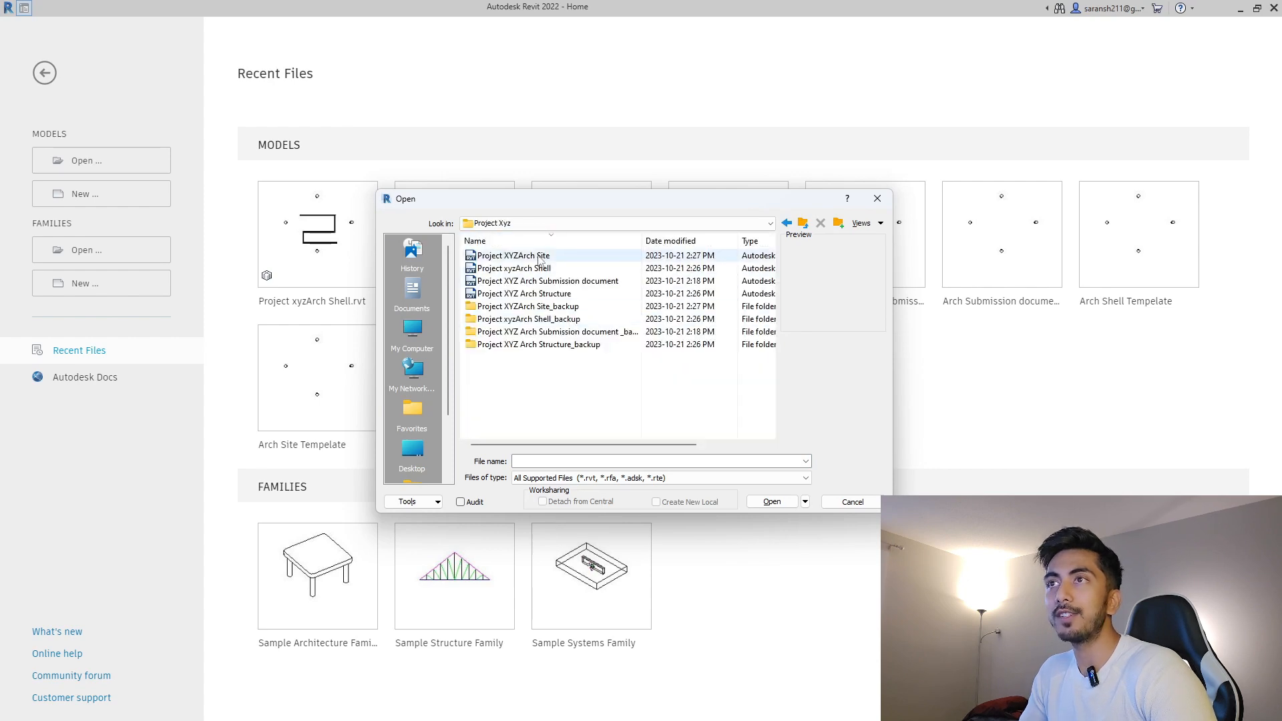
pyautogui.click(759, 501)
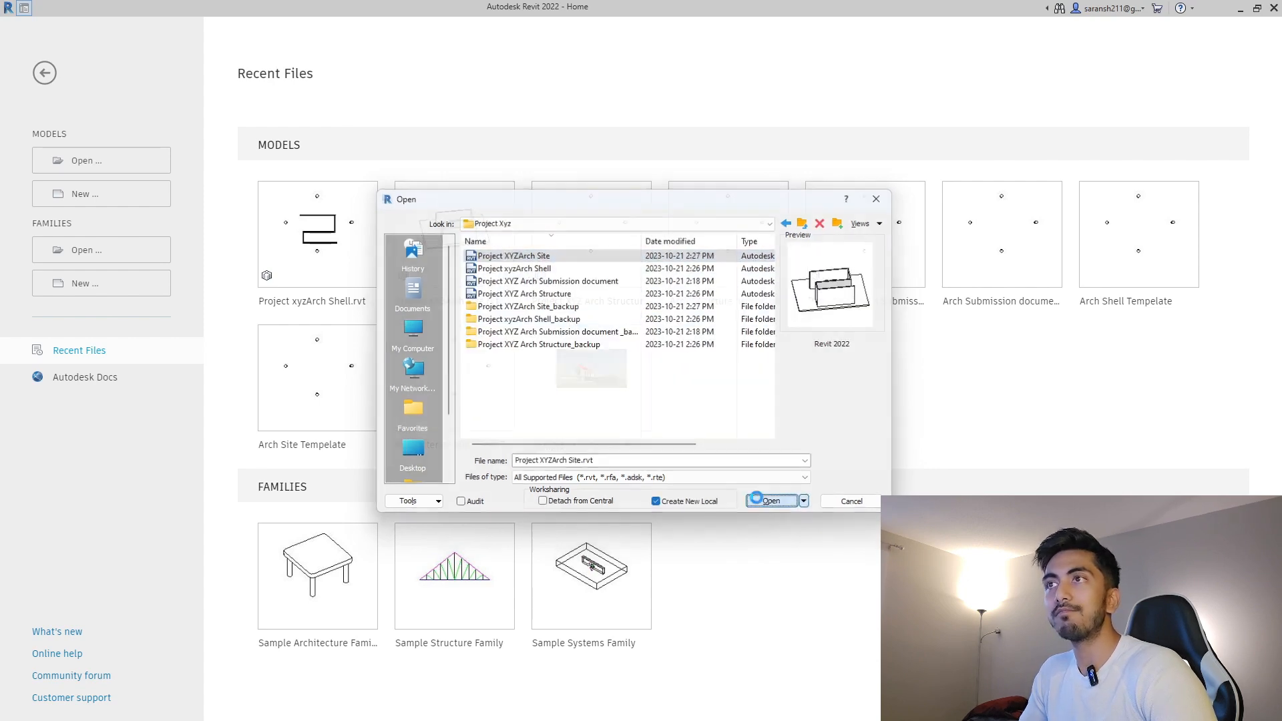
pyautogui.click(643, 343)
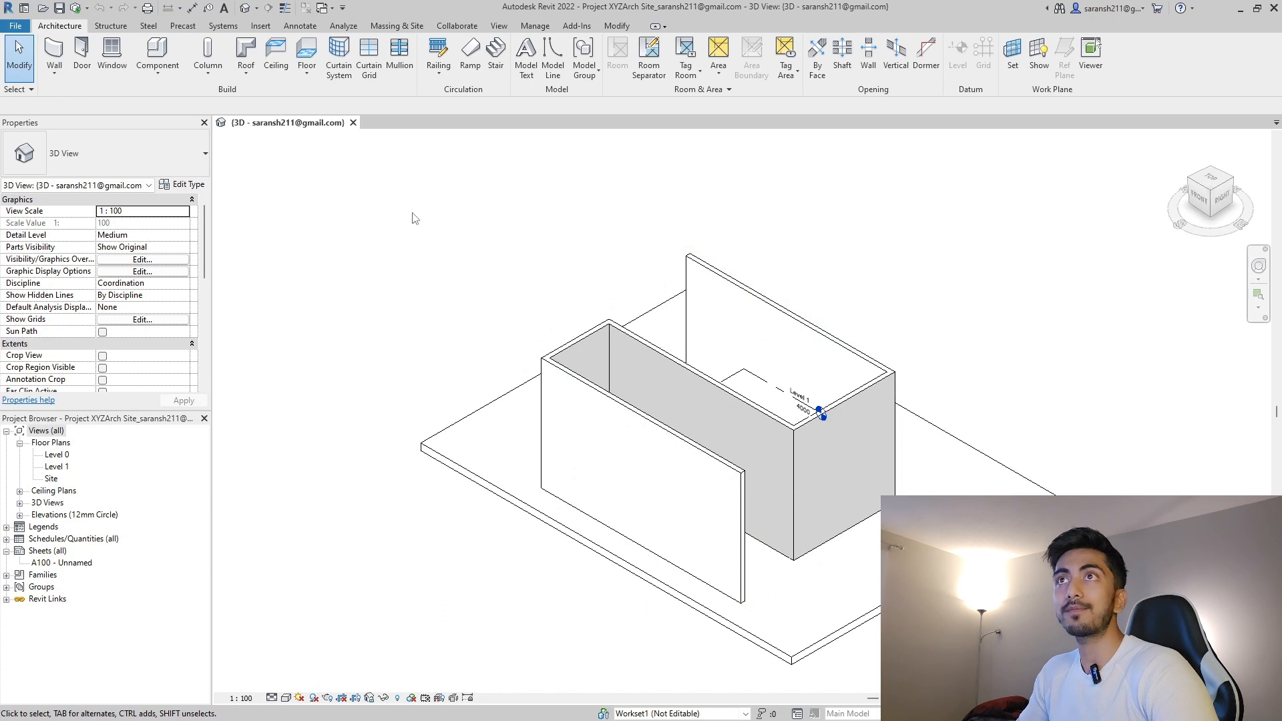
# Start Collaborate in Cloud for the Project XYZArch Site model, saving it first.
pyautogui.click(455, 27)
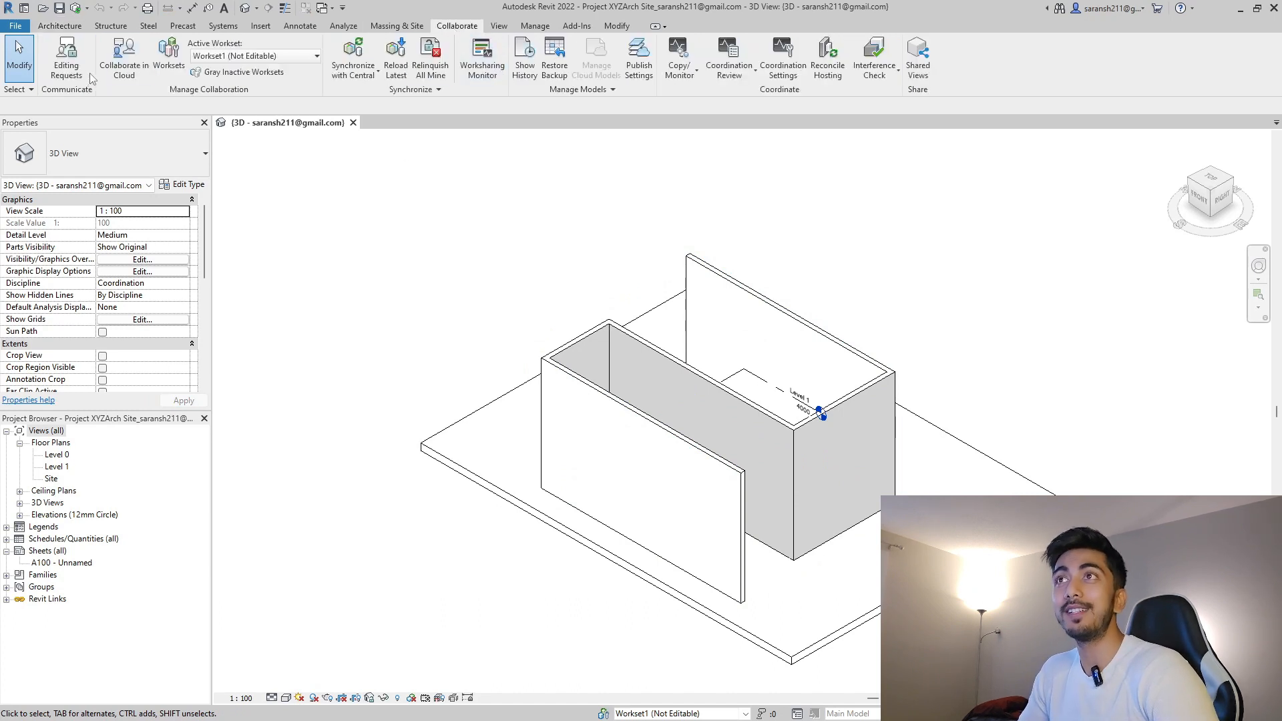
pyautogui.click(122, 67)
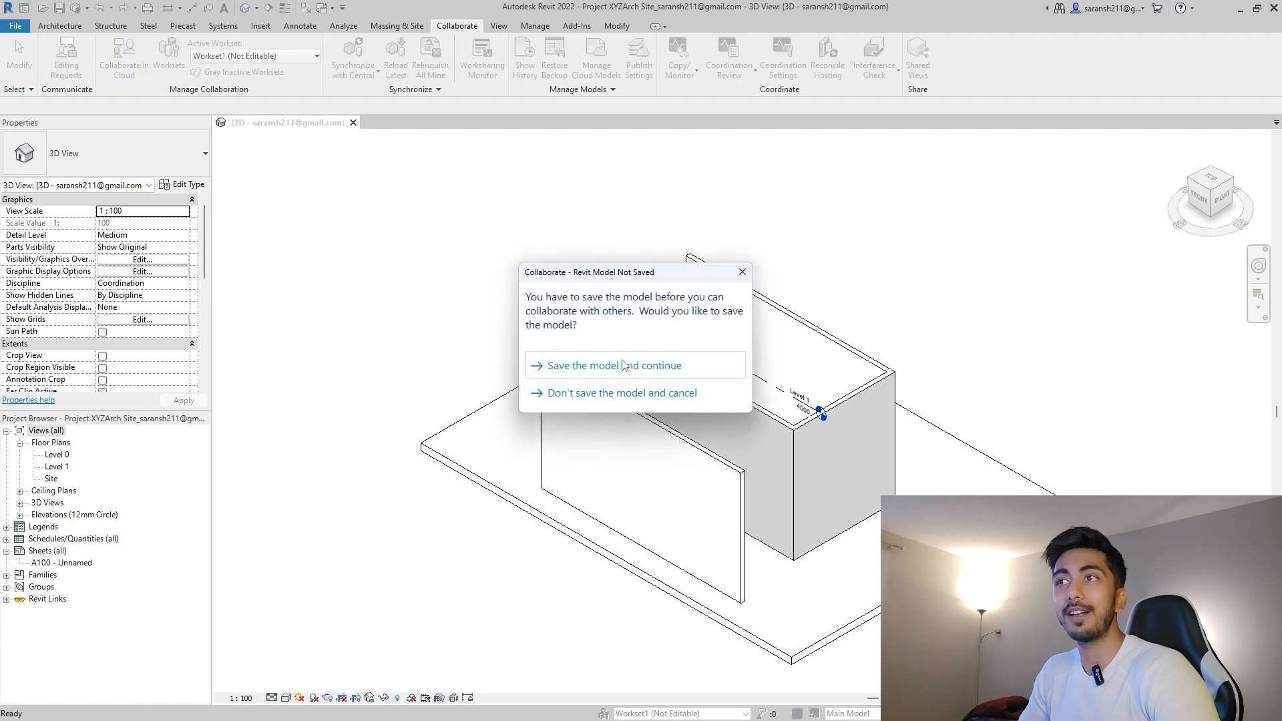
pyautogui.click(623, 366)
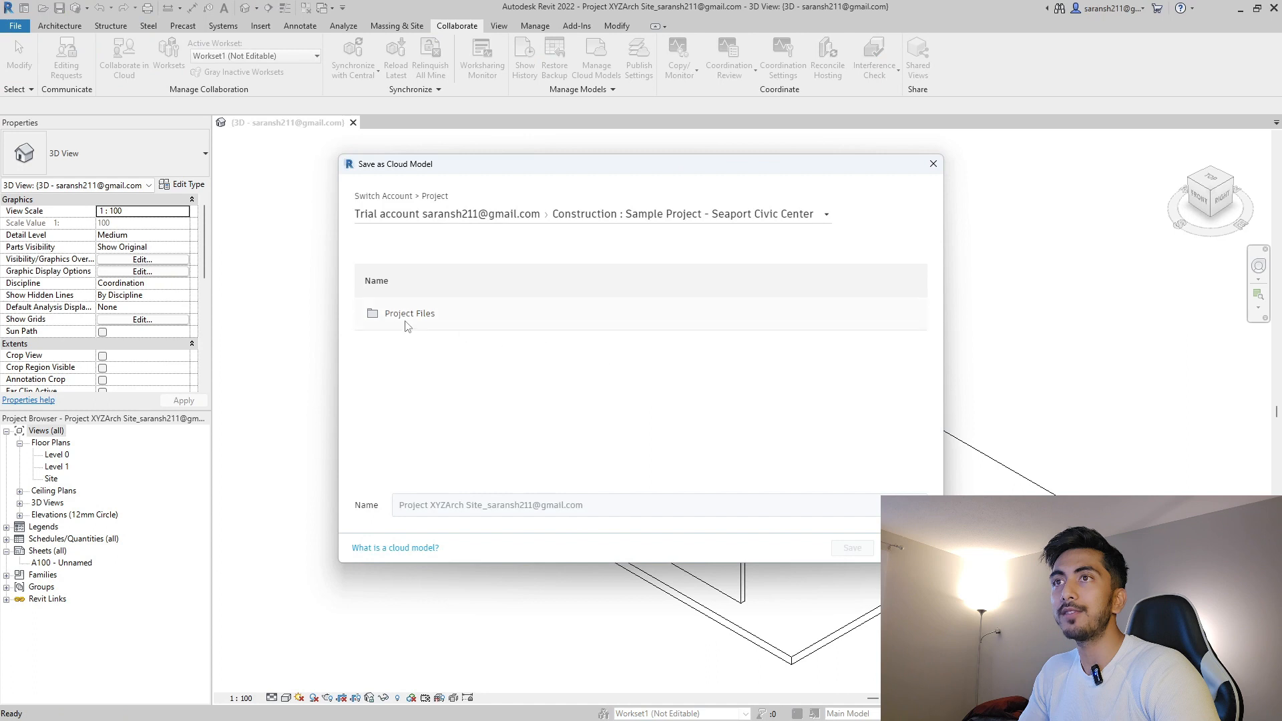
# Choose Project XYZ > Project Files > Architecture as the cloud save location.
pyautogui.click(500, 215)
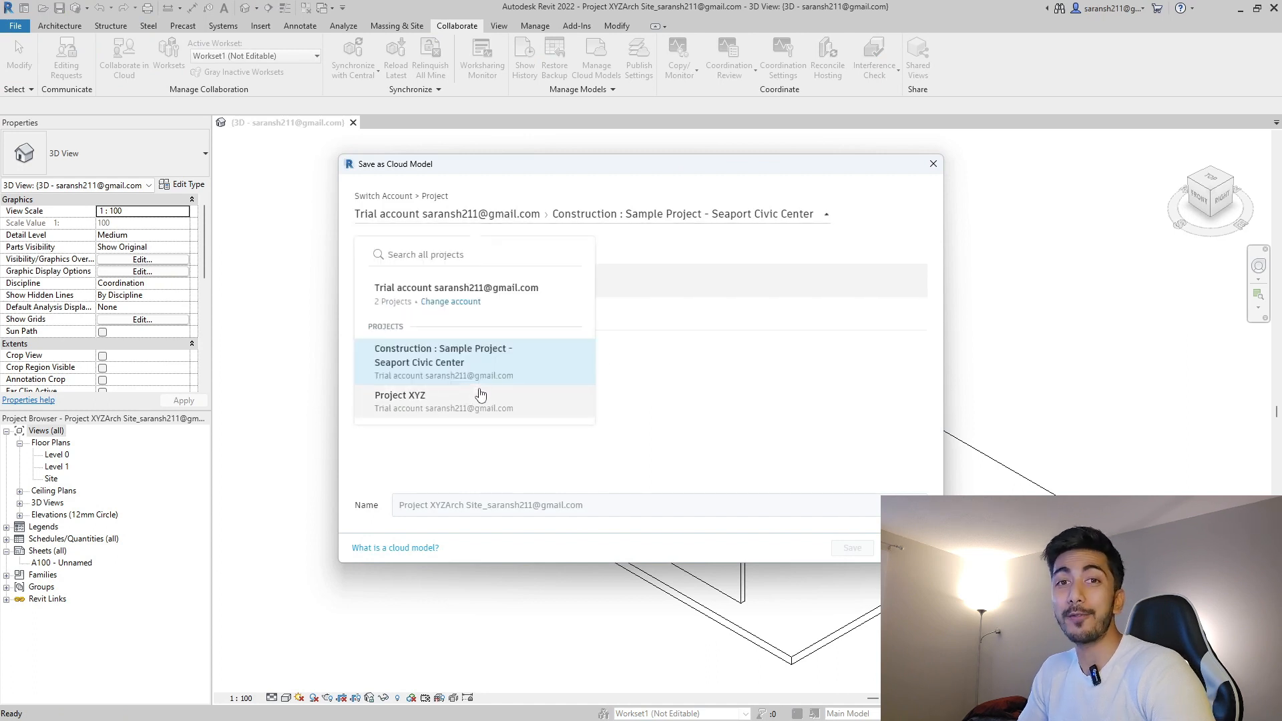
pyautogui.click(484, 404)
pyautogui.click(410, 316)
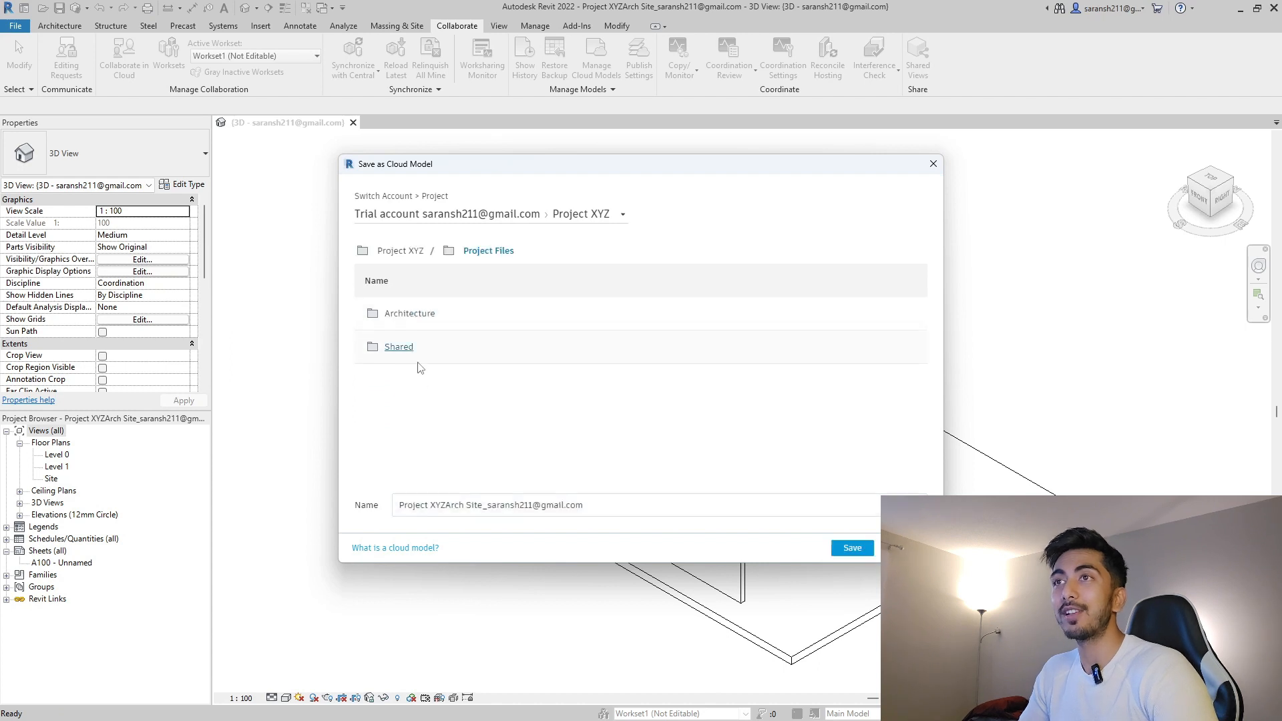
pyautogui.click(408, 314)
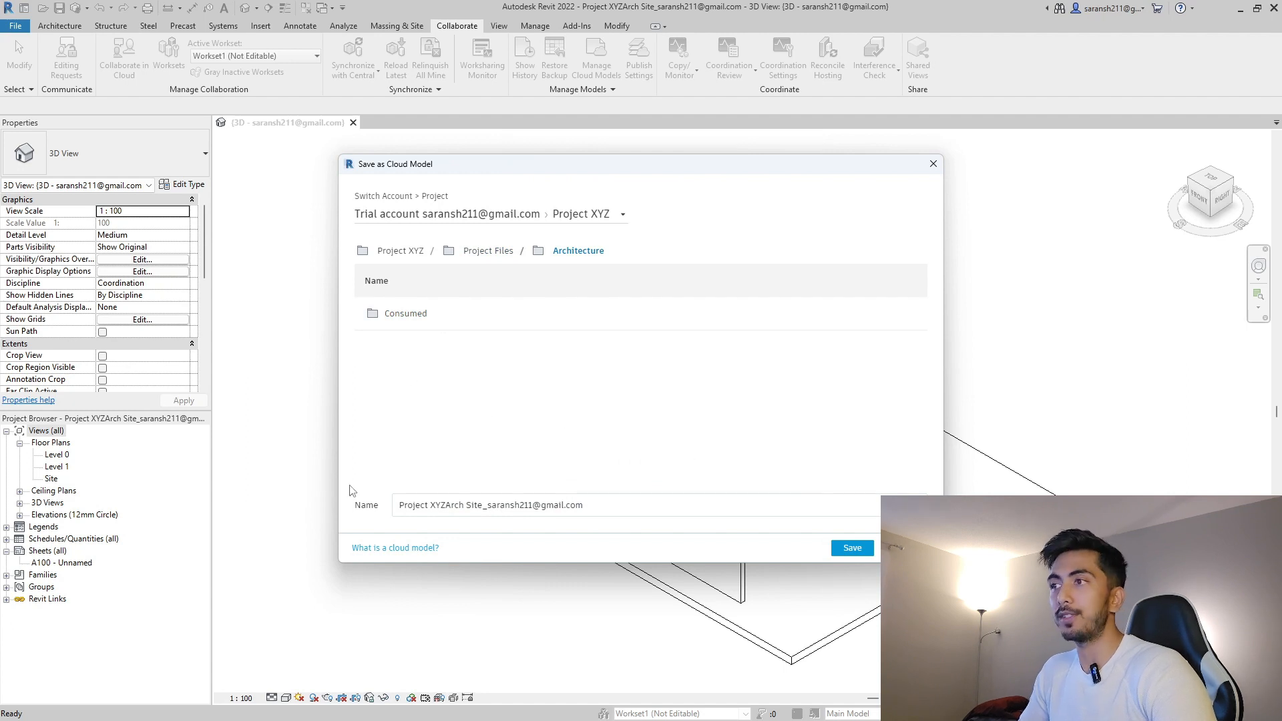
# Shorten the model name to Project XYZArch Site by deleting the account suffix, and save.
pyautogui.click(489, 505)
pyautogui.moveTo(486, 505); pyautogui.dragTo(582, 501)
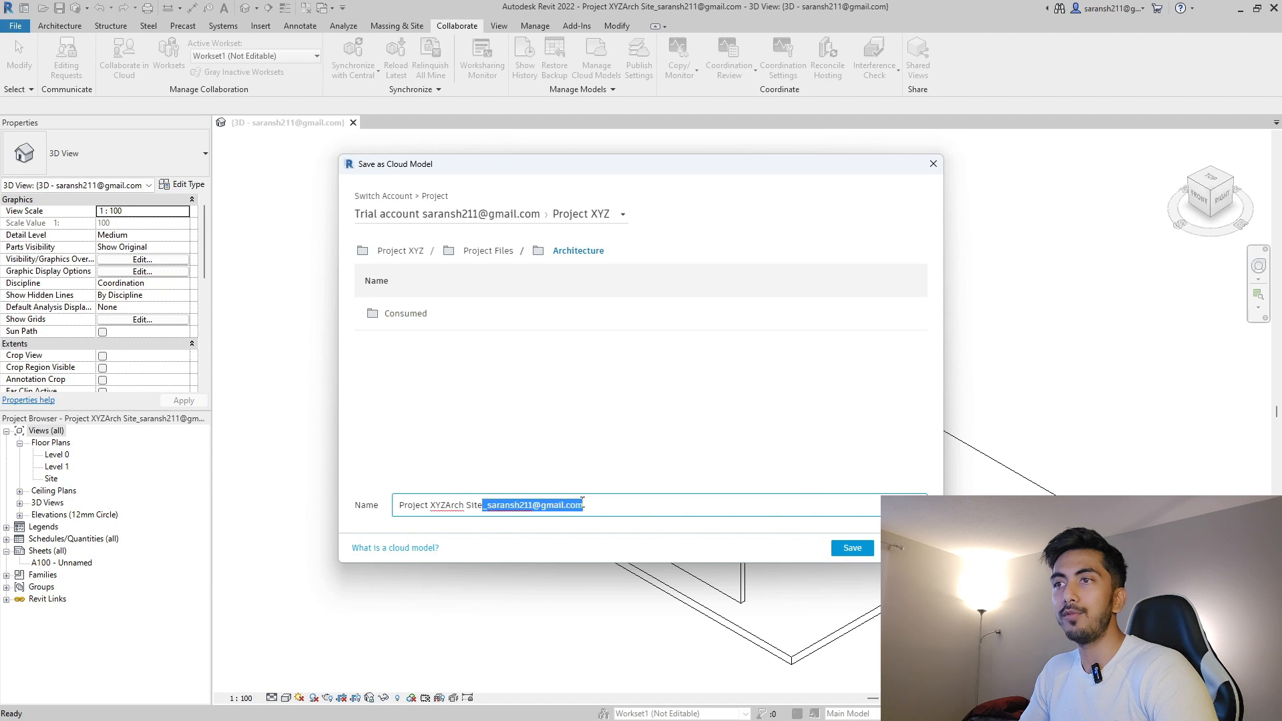
pyautogui.press('BackSpace')
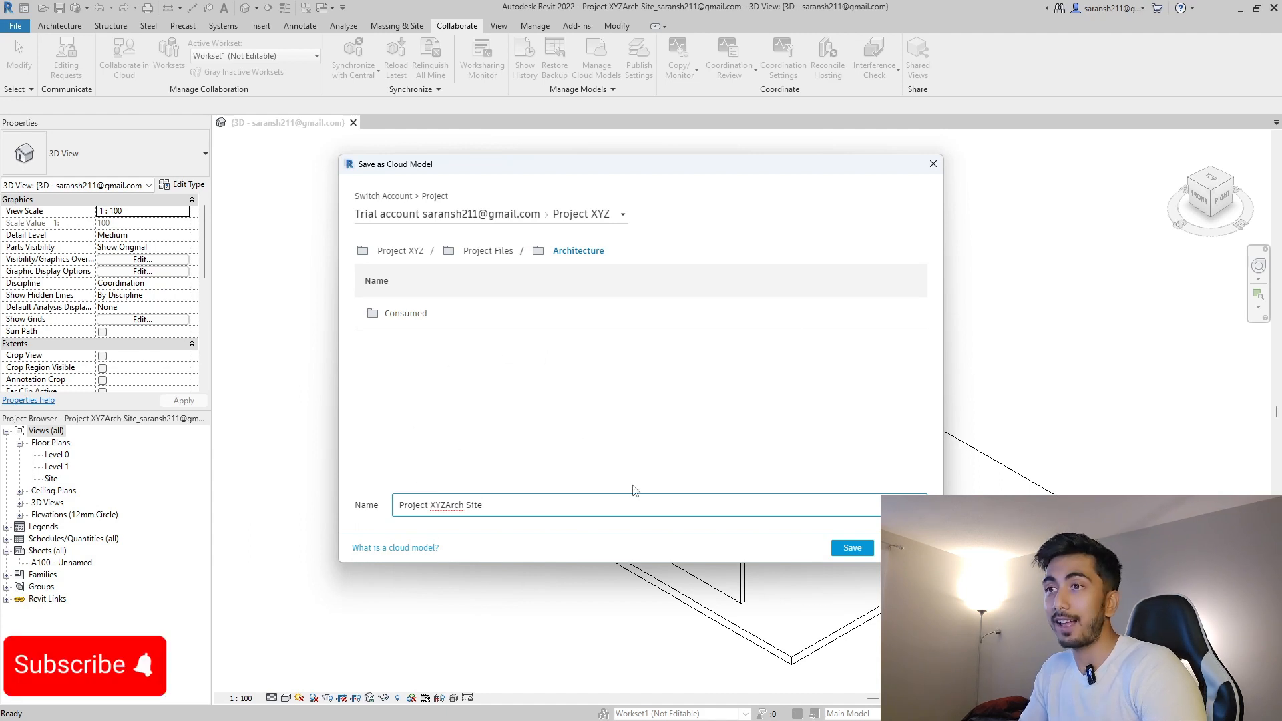
pyautogui.click(618, 444)
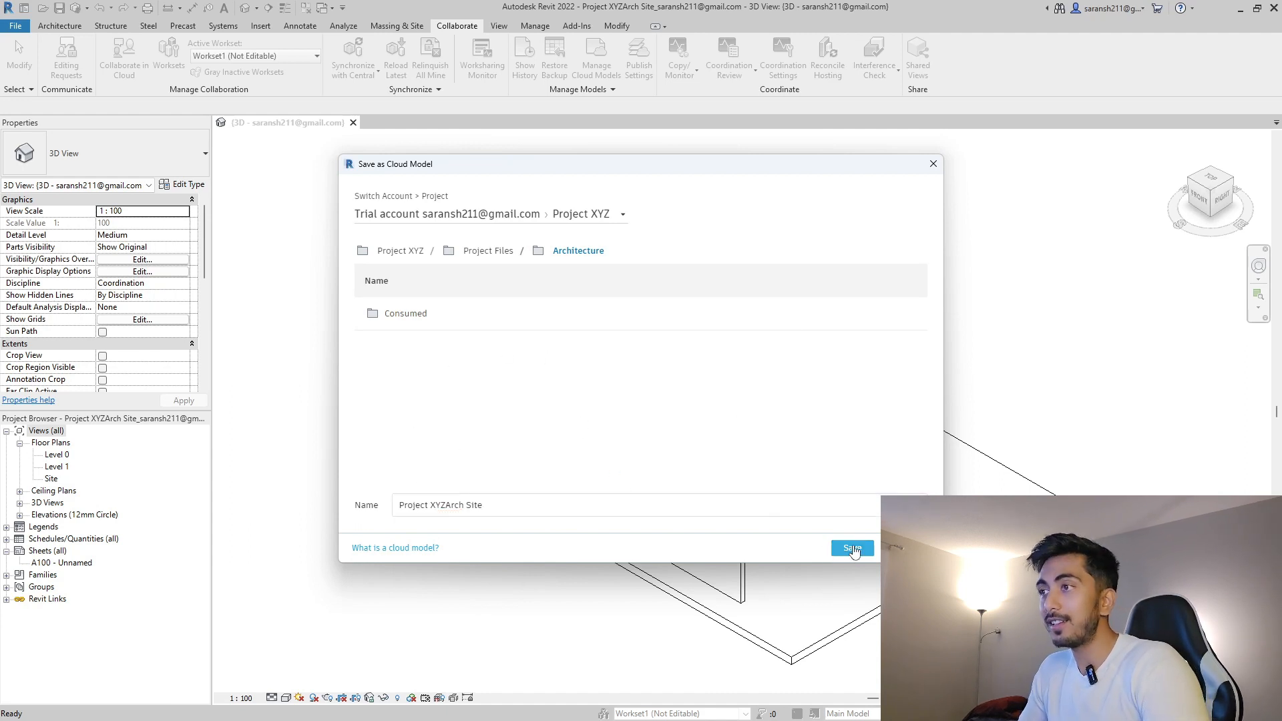
pyautogui.click(853, 549)
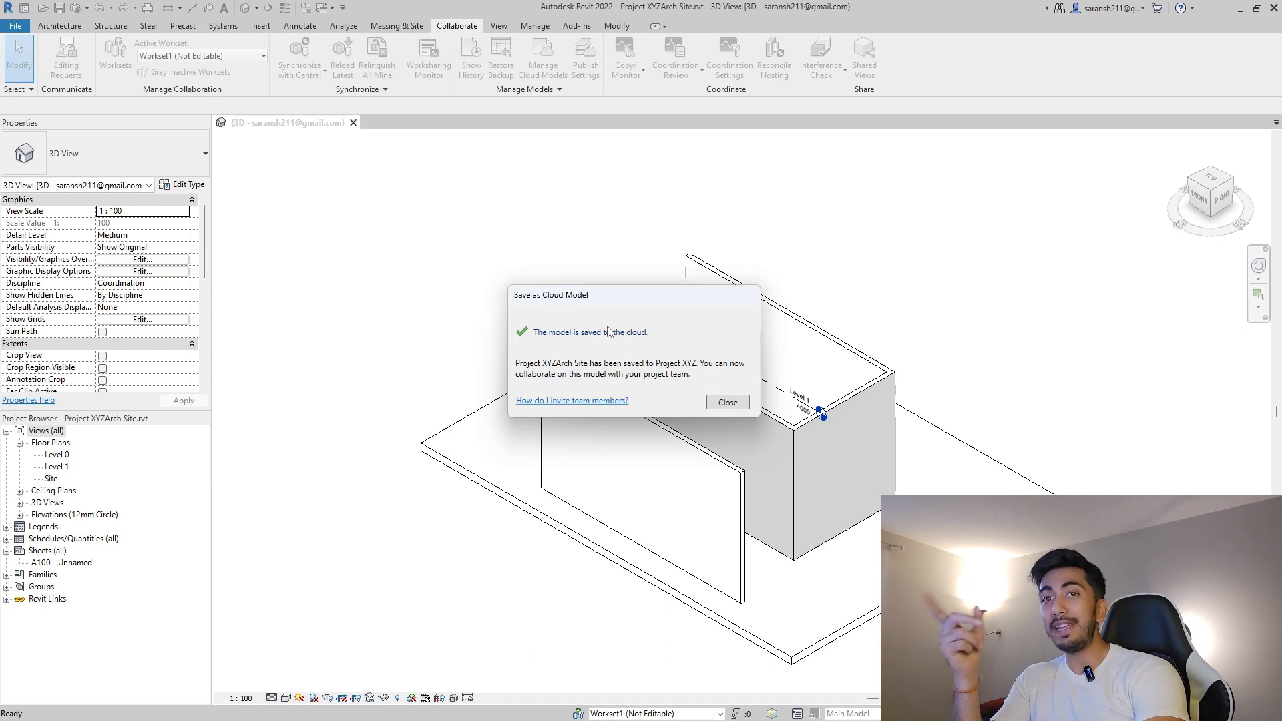
# Close the Site model and reopen Project XYZArch Site, overwriting the existing local copy.
pyautogui.click(728, 403)
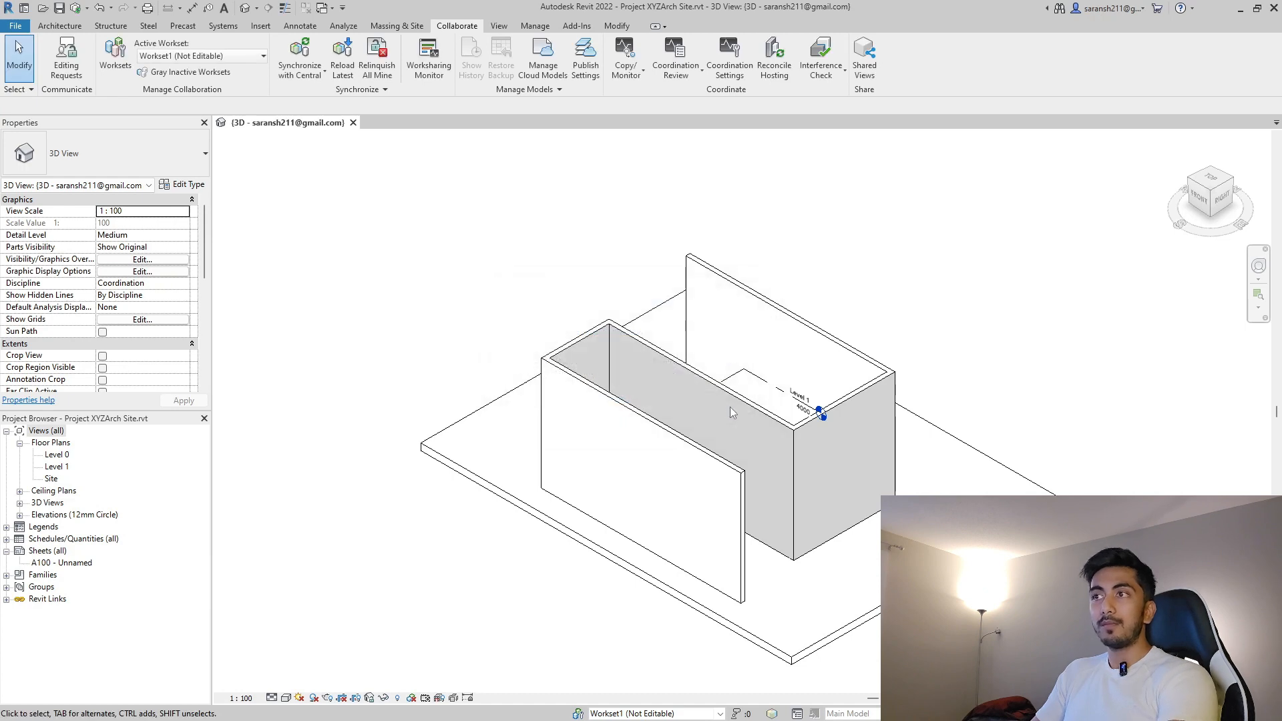
pyautogui.click(352, 123)
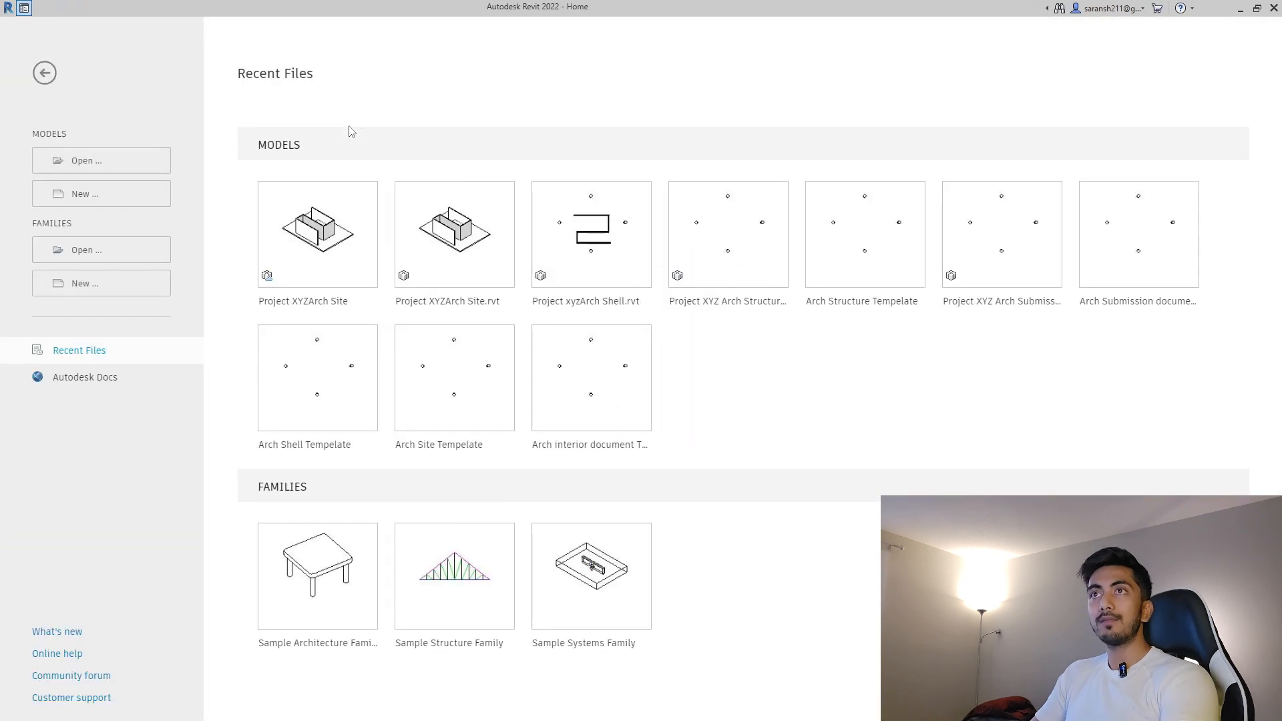
pyautogui.click(114, 168)
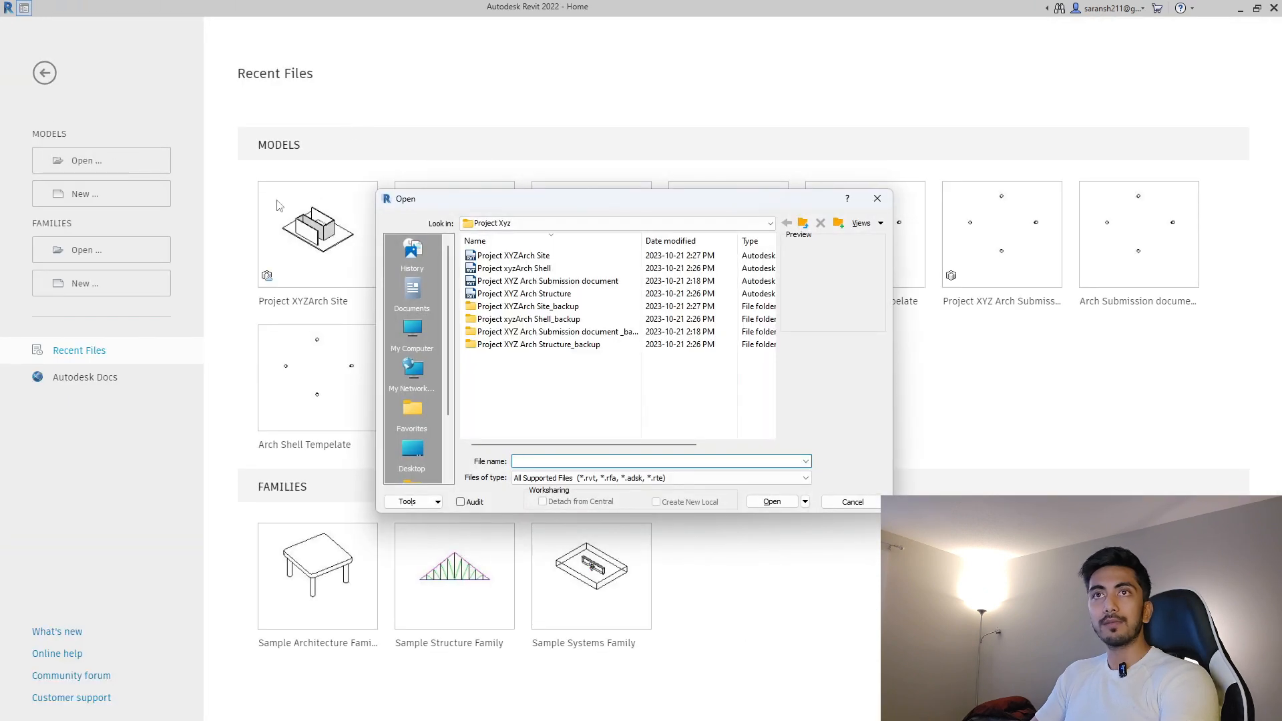
pyautogui.click(528, 257)
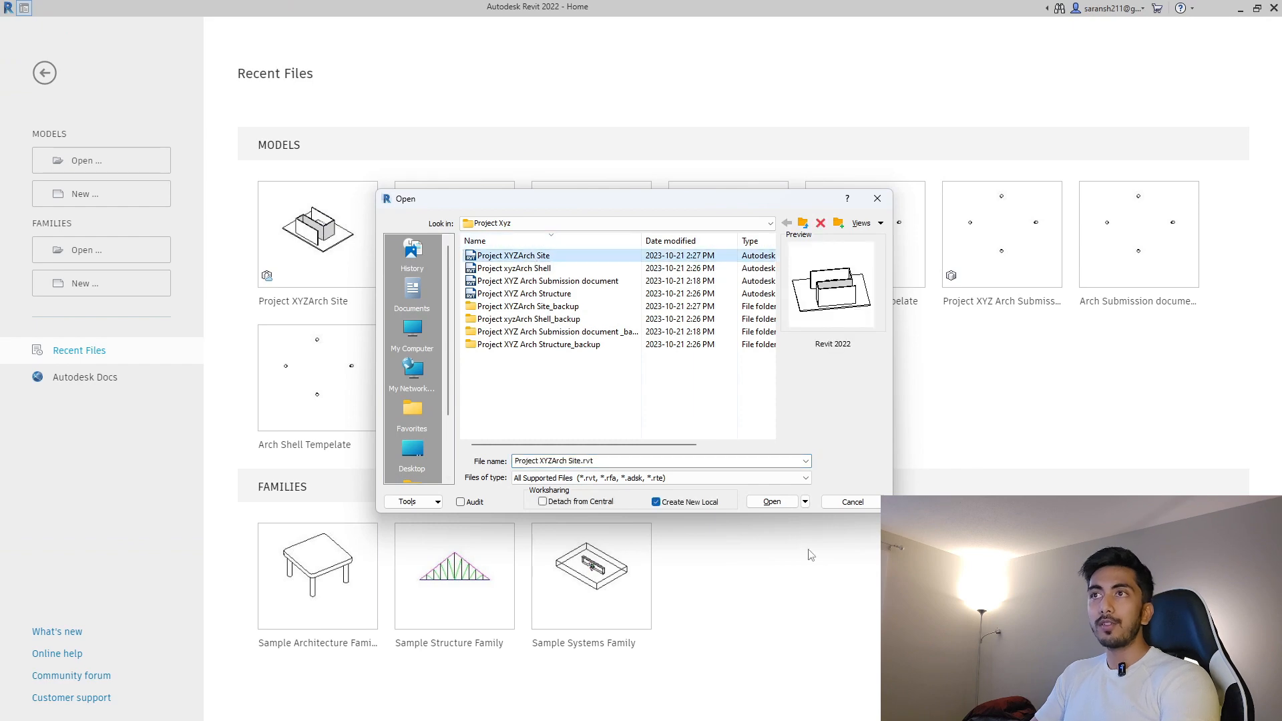
pyautogui.click(775, 504)
pyautogui.click(594, 345)
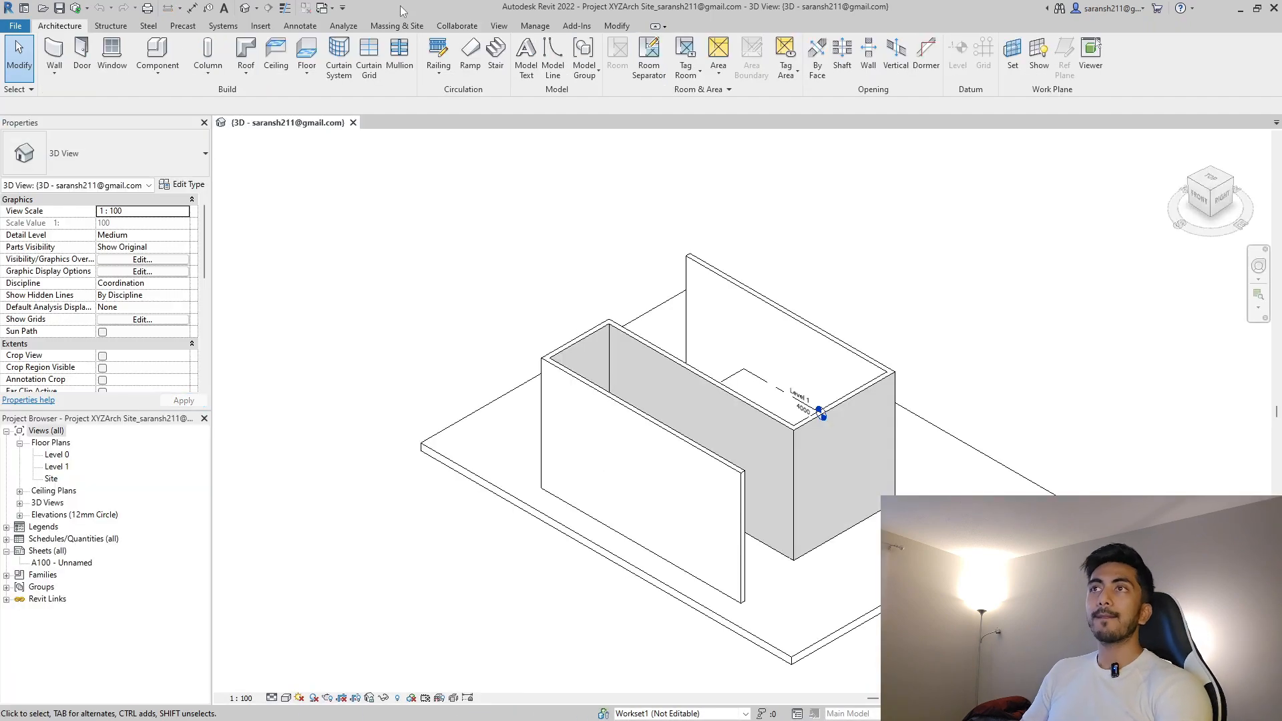
# Start Collaborate in Cloud and target Project XYZ > Project Files > Architecture.
pyautogui.click(457, 25)
pyautogui.click(118, 76)
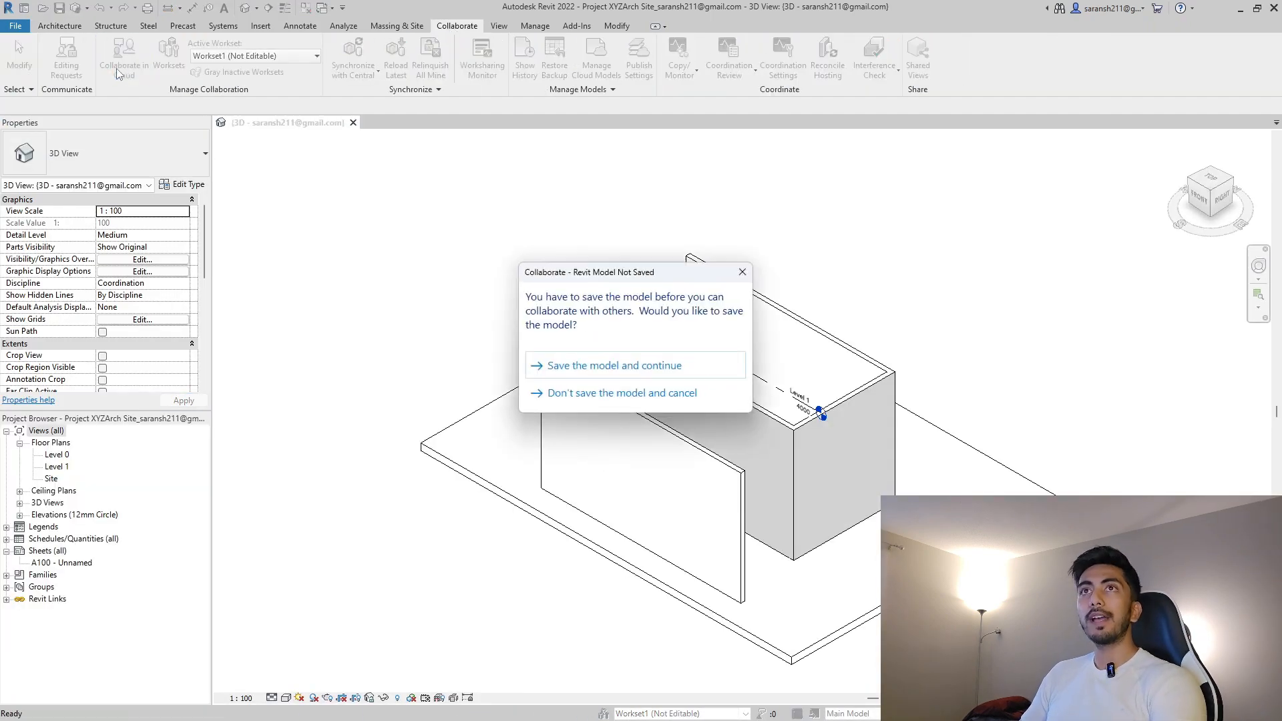
pyautogui.click(683, 365)
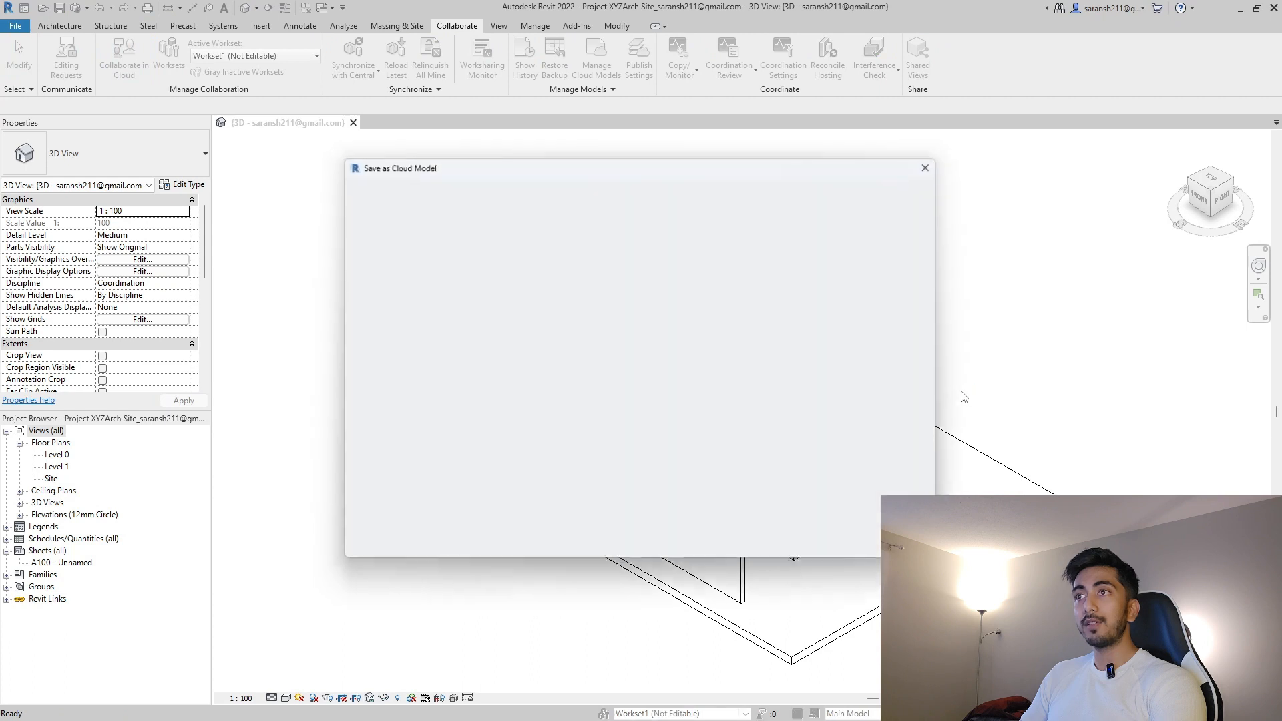
pyautogui.click(681, 215)
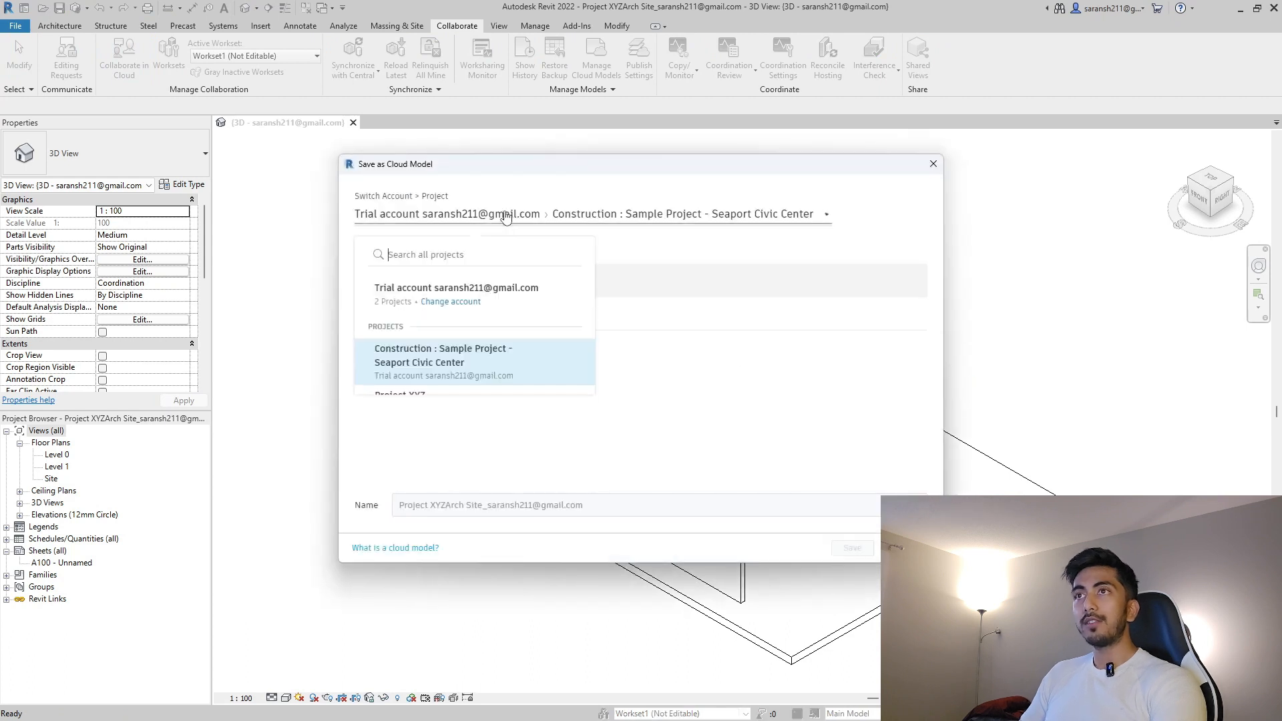
pyautogui.click(444, 390)
pyautogui.click(410, 314)
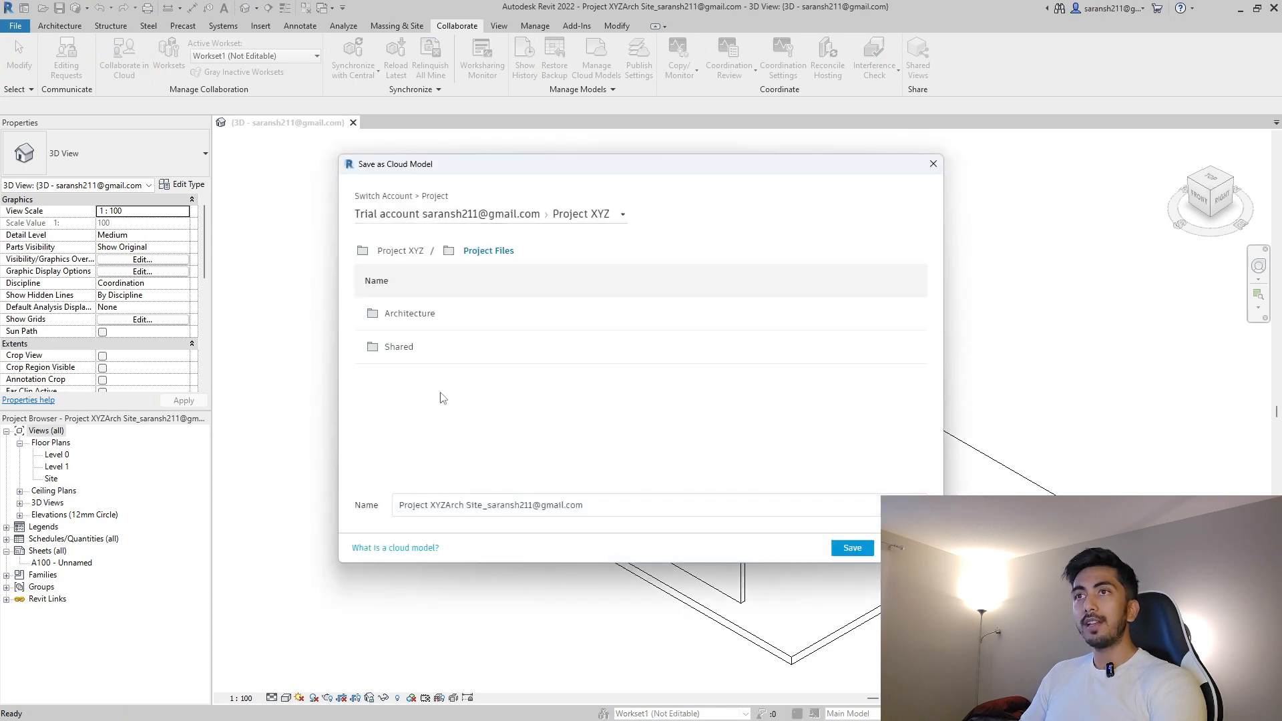
pyautogui.click(419, 319)
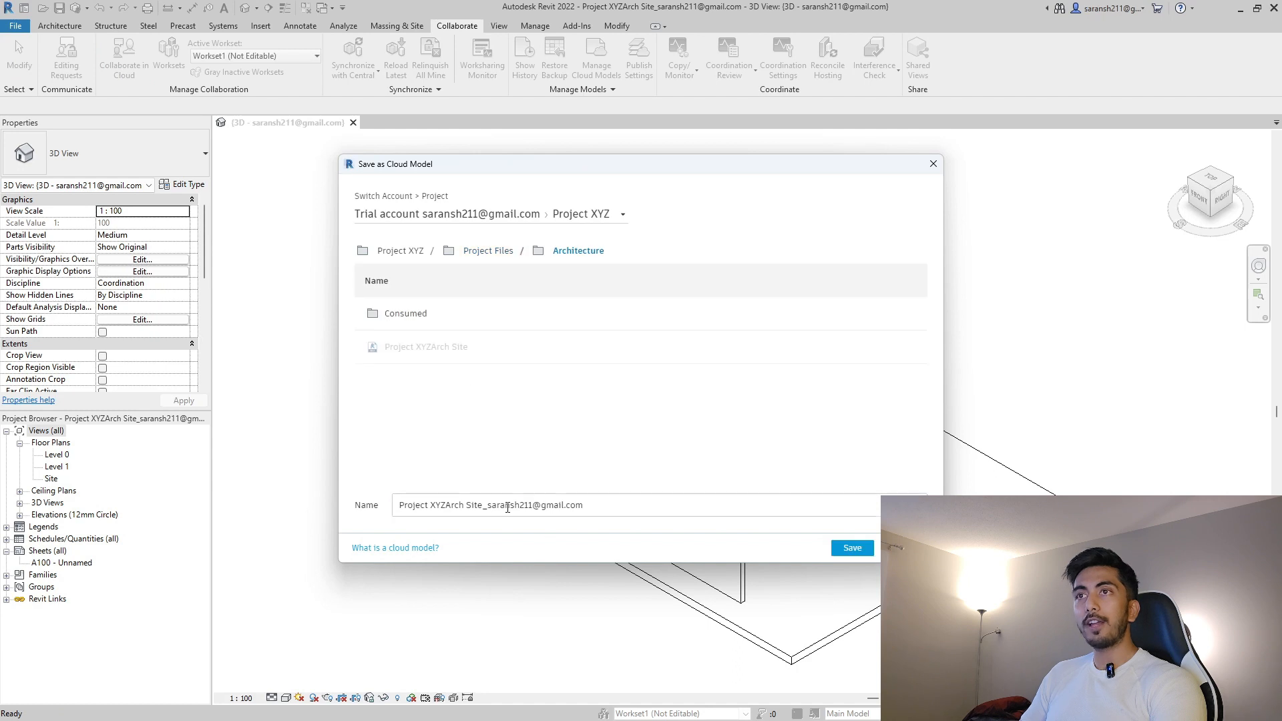
# Rename the cloud model to Project XYZ Arch Site, save it, and dismiss the confirmation.
pyautogui.moveTo(482, 507); pyautogui.dragTo(696, 525)
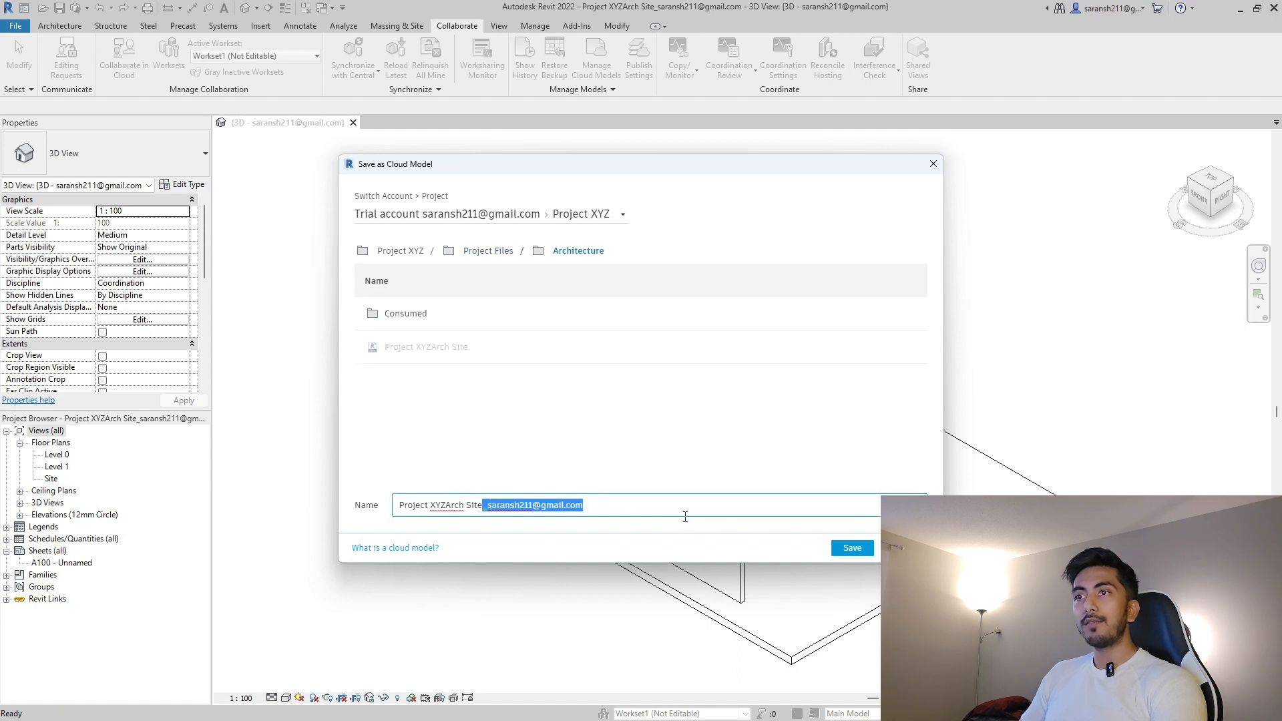
pyautogui.press('BackSpace')
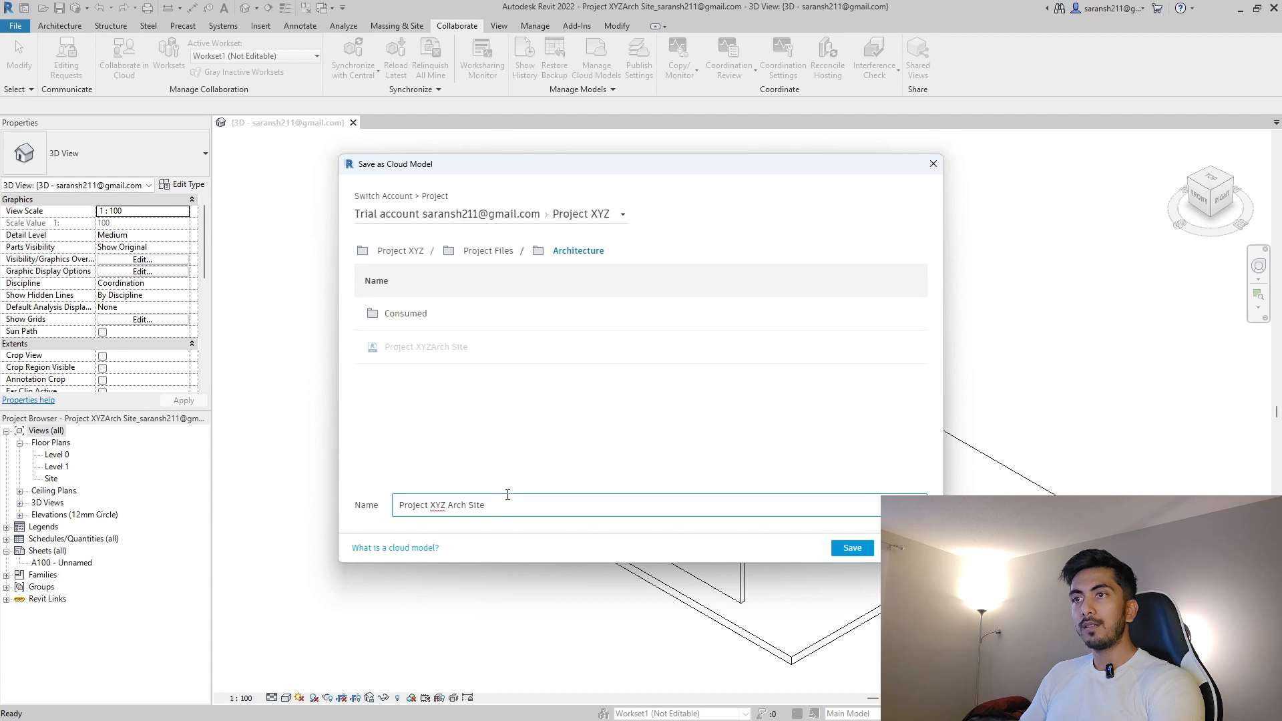
pyautogui.click(592, 478)
pyautogui.click(491, 506)
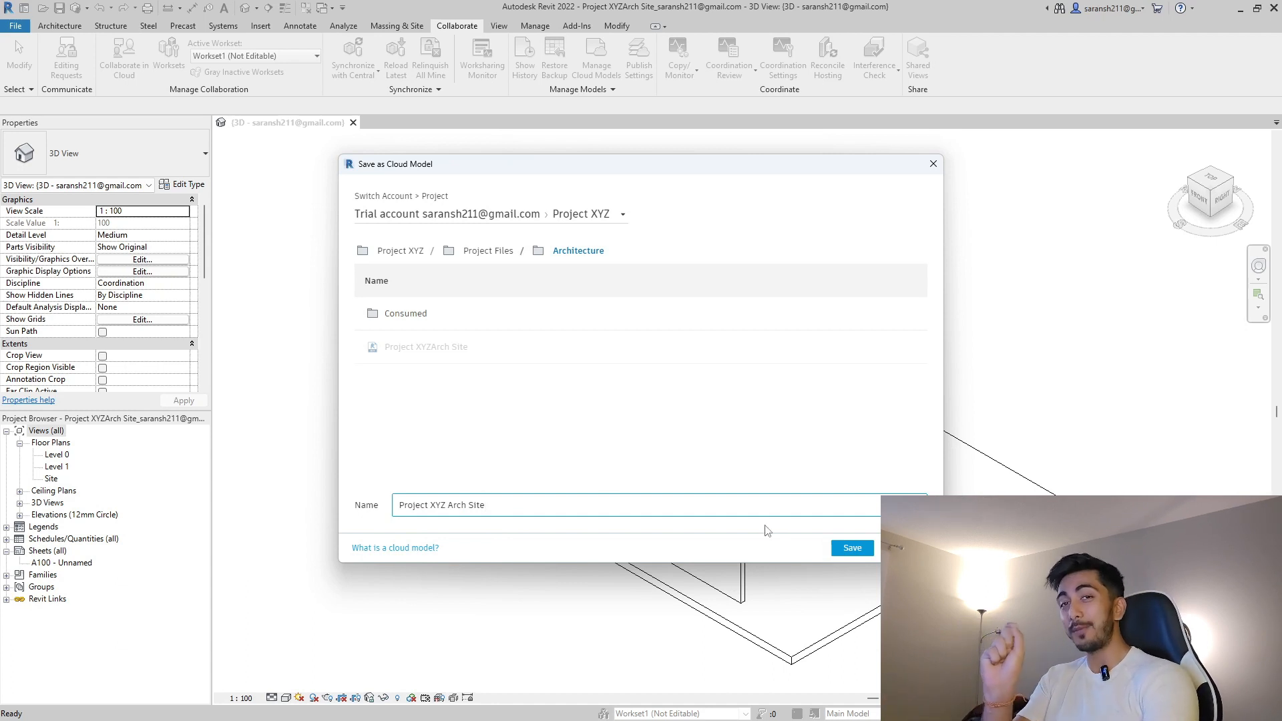
pyautogui.click(851, 548)
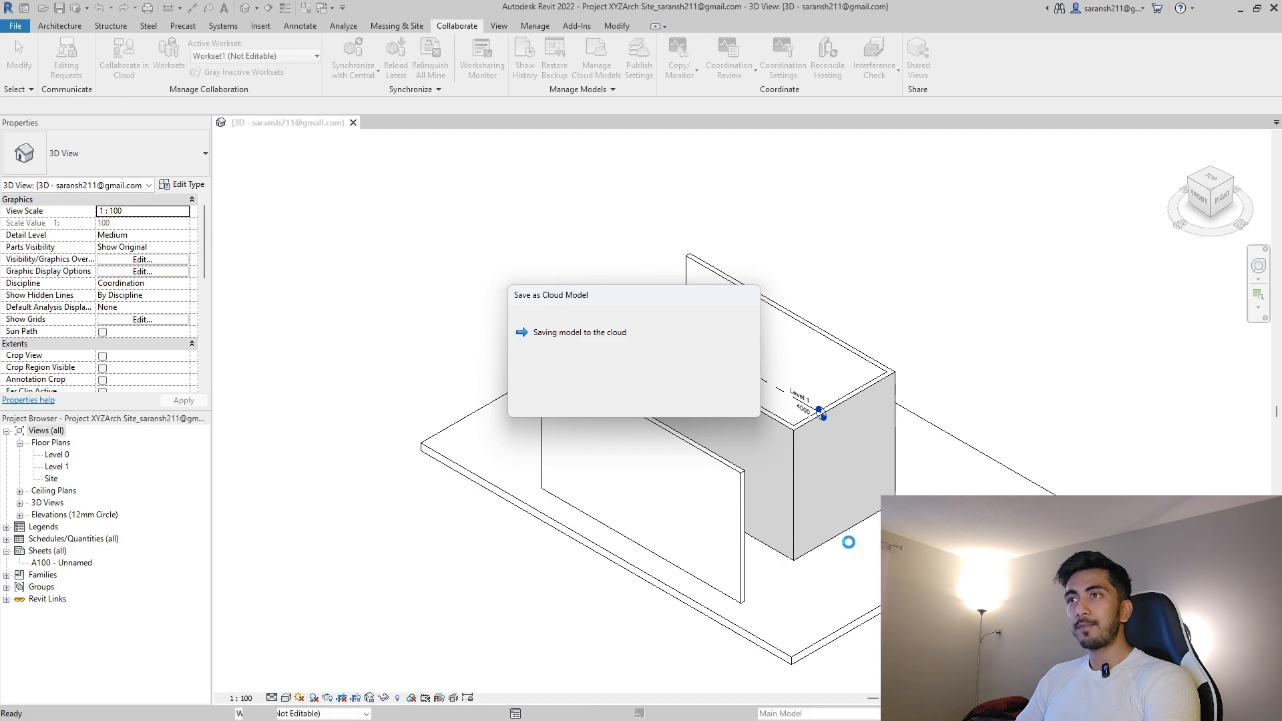
pyautogui.click(728, 403)
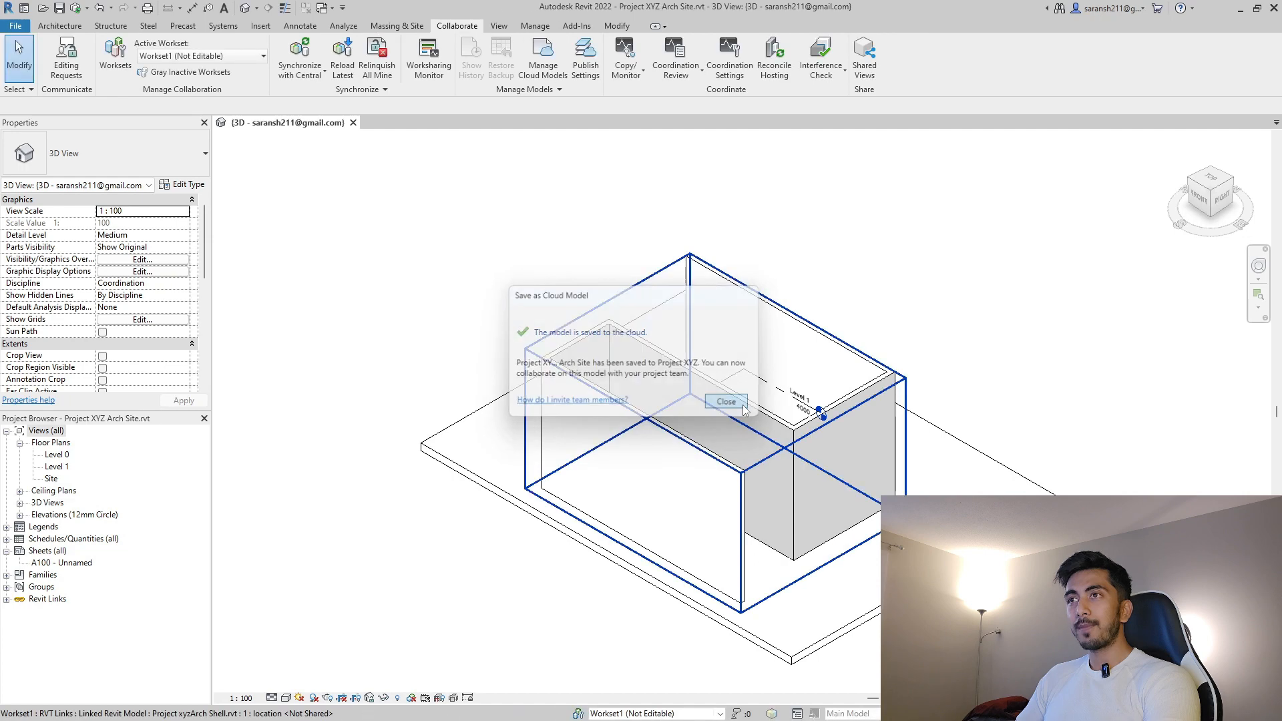
# Confirm the Docs Architecture folder lists the Site, Structure, Submission and Shell models, then return to Revit.
pyautogui.click(16, 27)
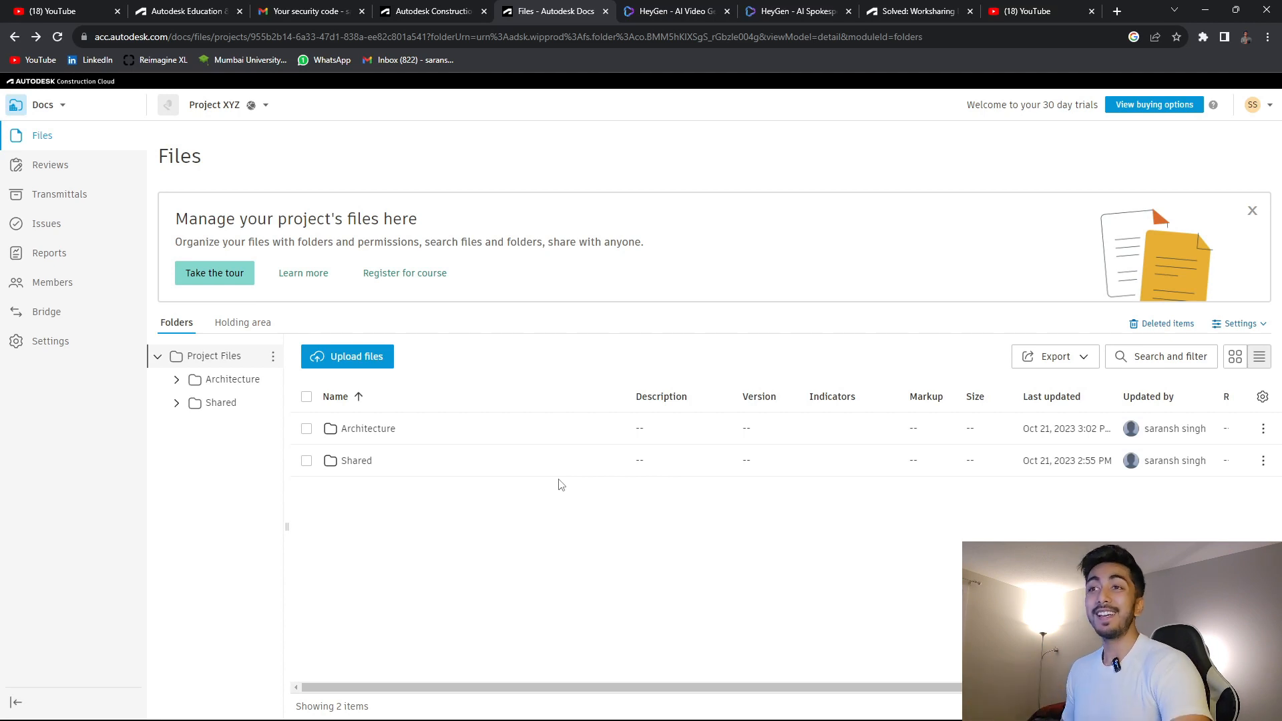
pyautogui.click(227, 380)
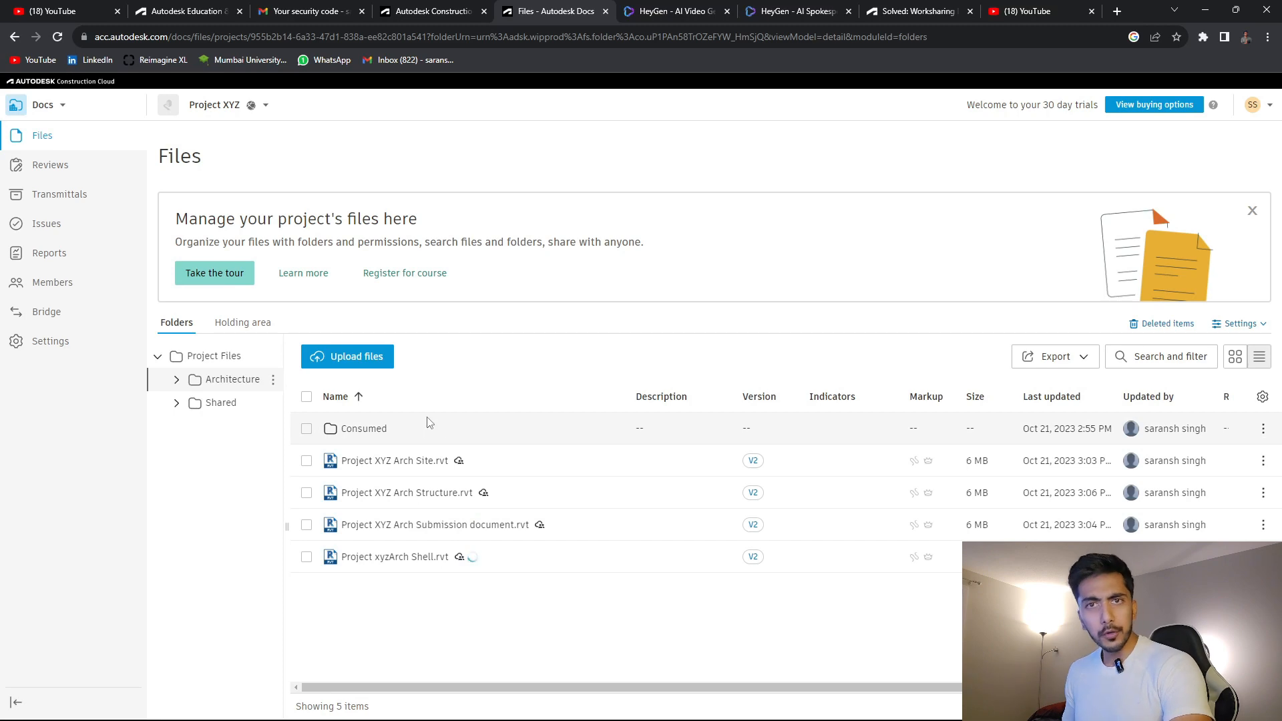
pyautogui.click(1205, 9)
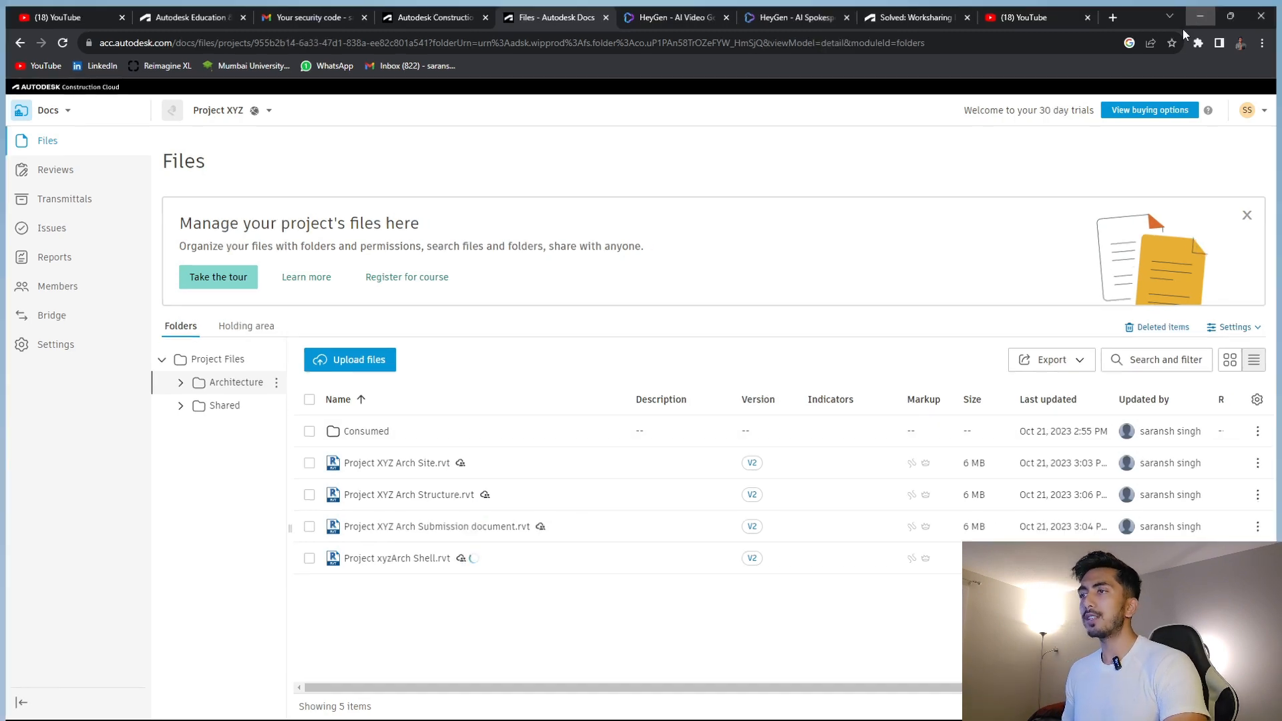
pyautogui.click(807, 707)
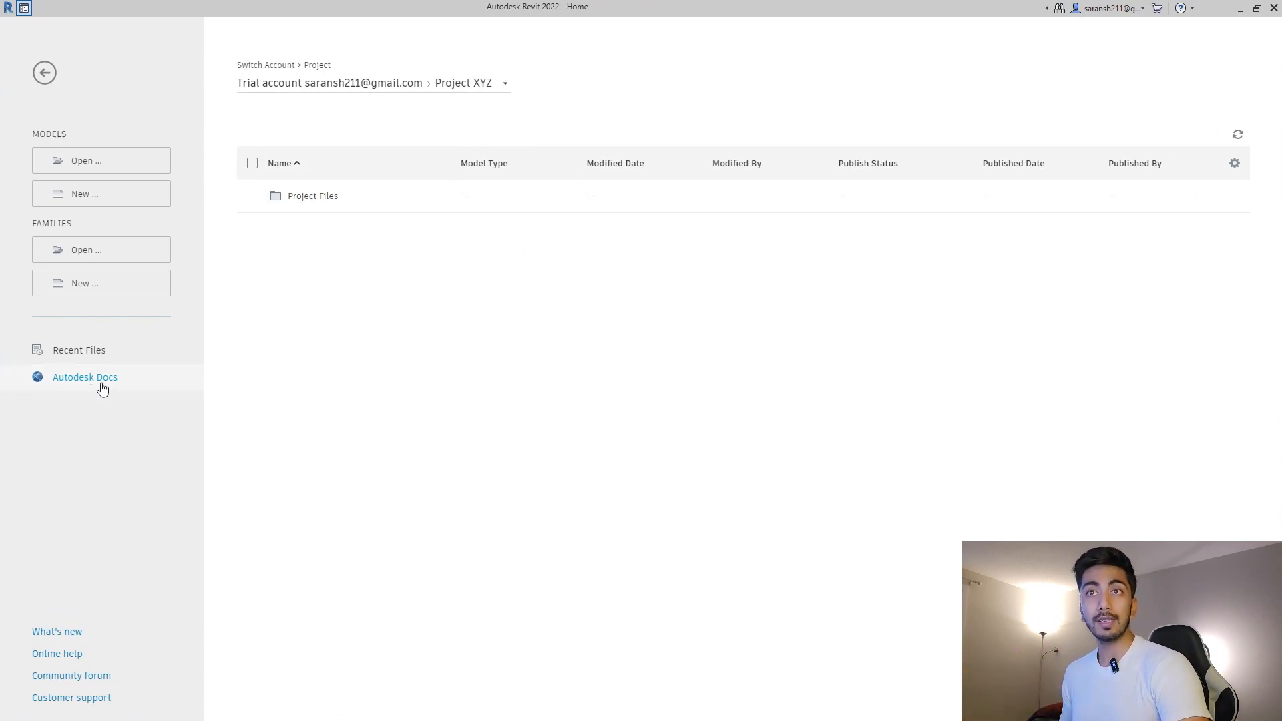
# Open Project xyzArch Shell from Autodesk Docs > Project XYZ > Project Files > Architecture.
pyautogui.click(399, 83)
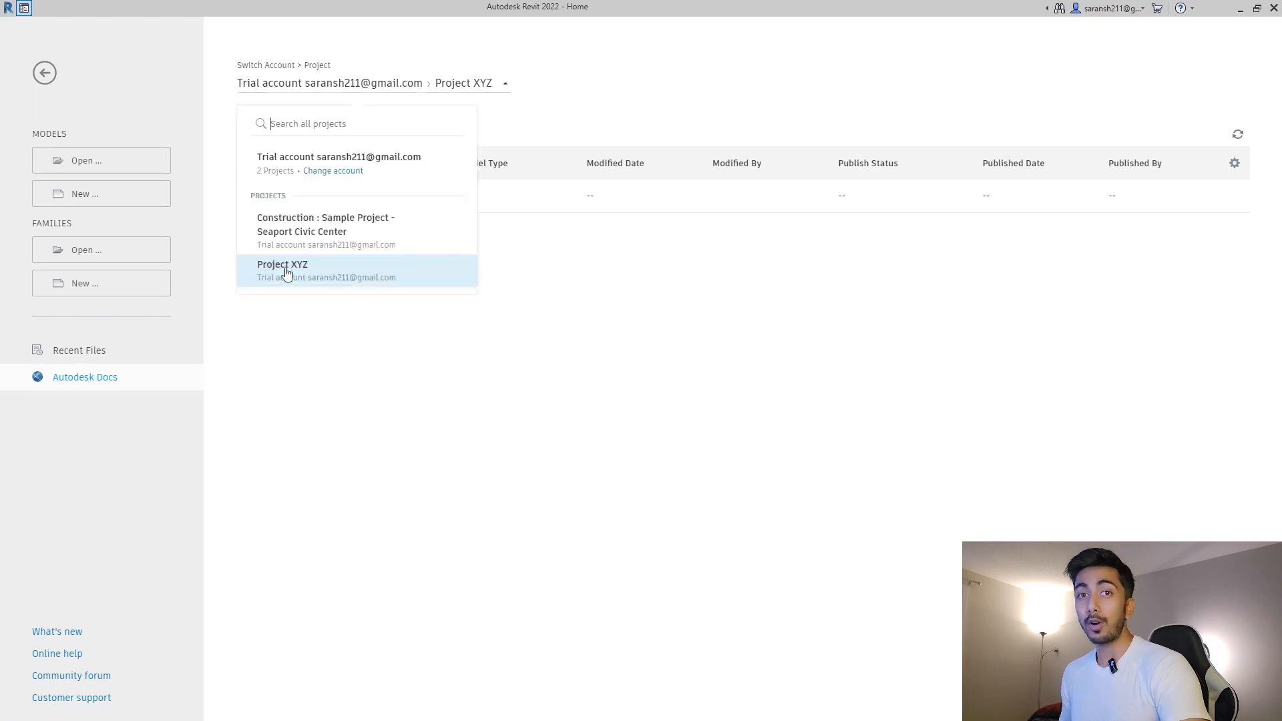
pyautogui.click(319, 276)
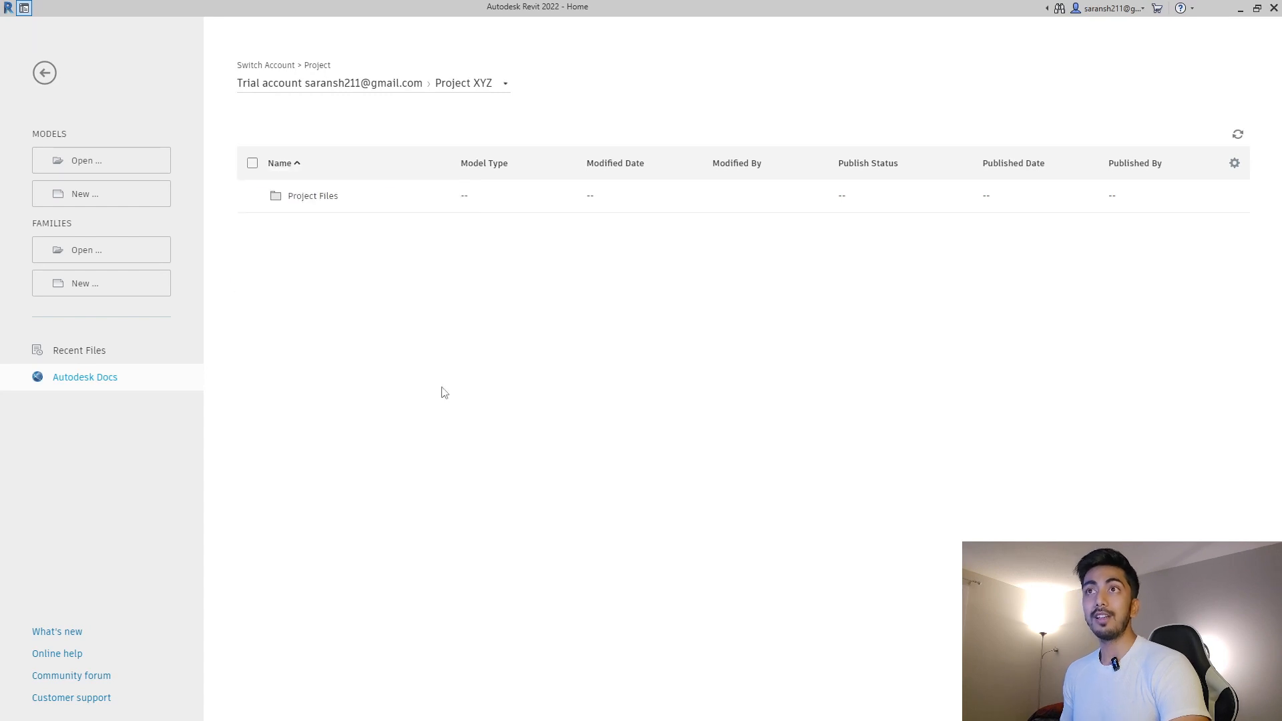
pyautogui.click(308, 199)
pyautogui.click(315, 198)
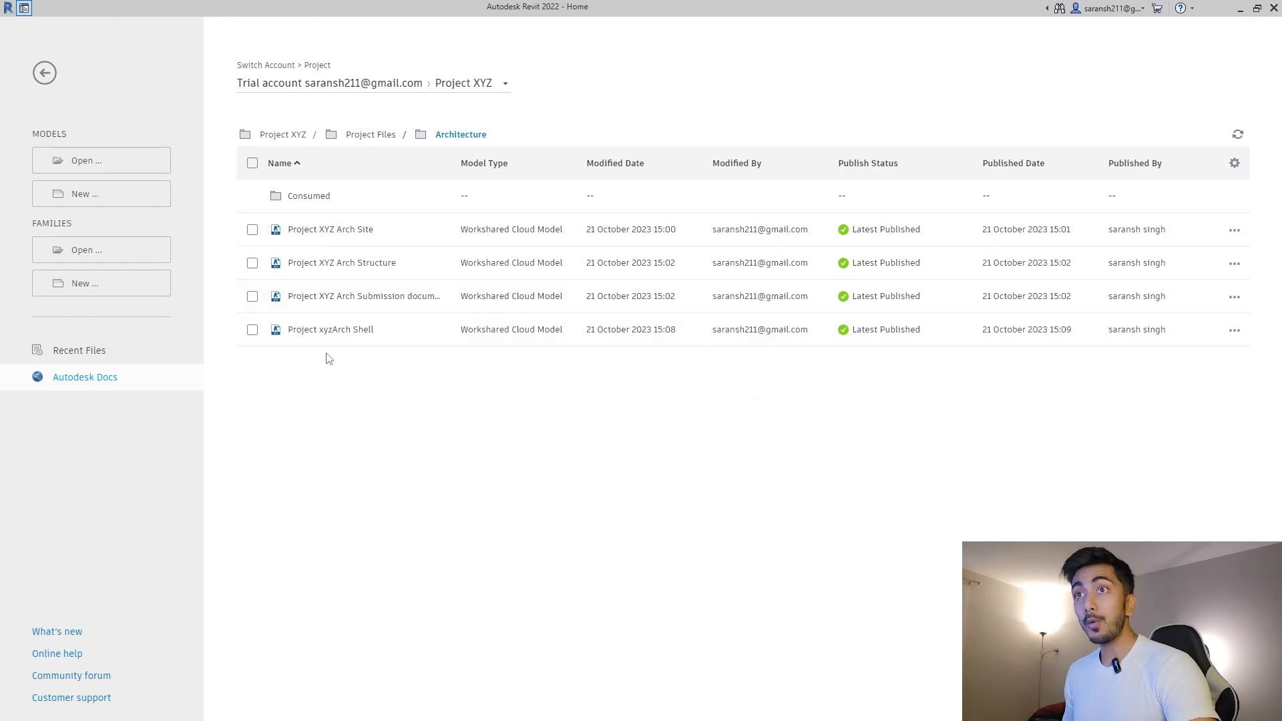
pyautogui.click(334, 331)
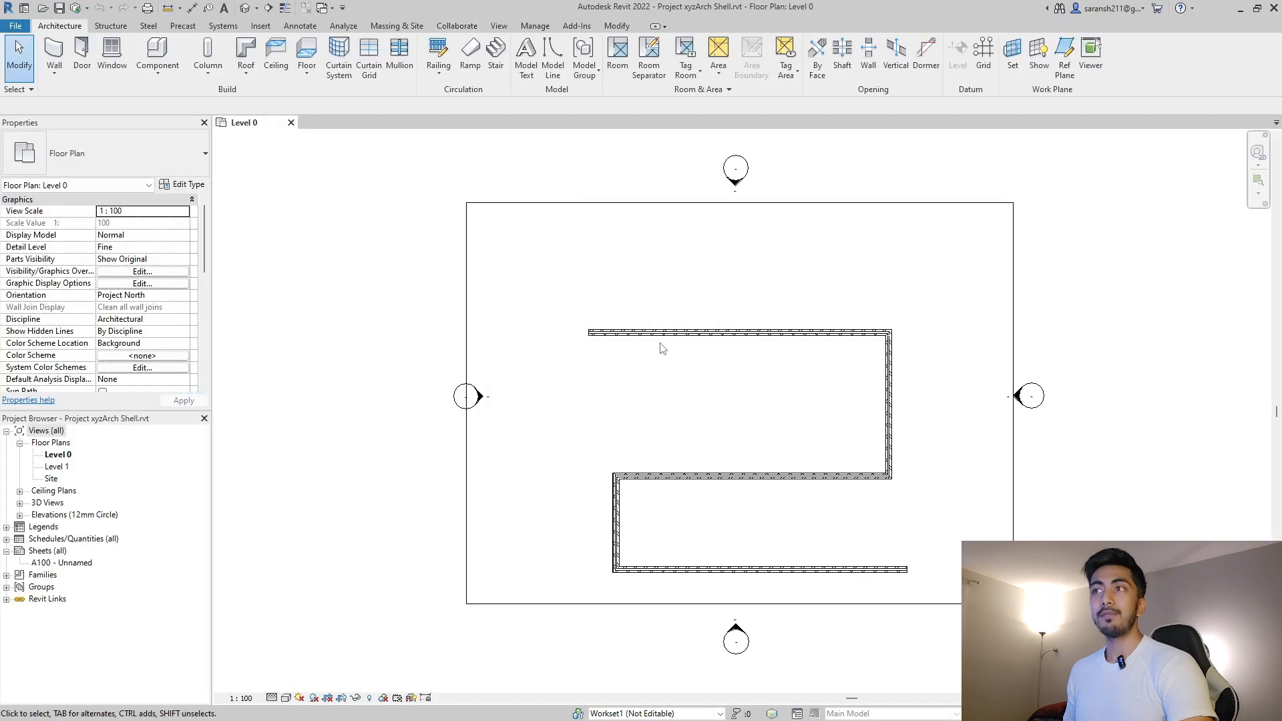
# Open Manage Links and inspect the saved path of the Project XYZArch Site.rvt link.
pyautogui.click(550, 202)
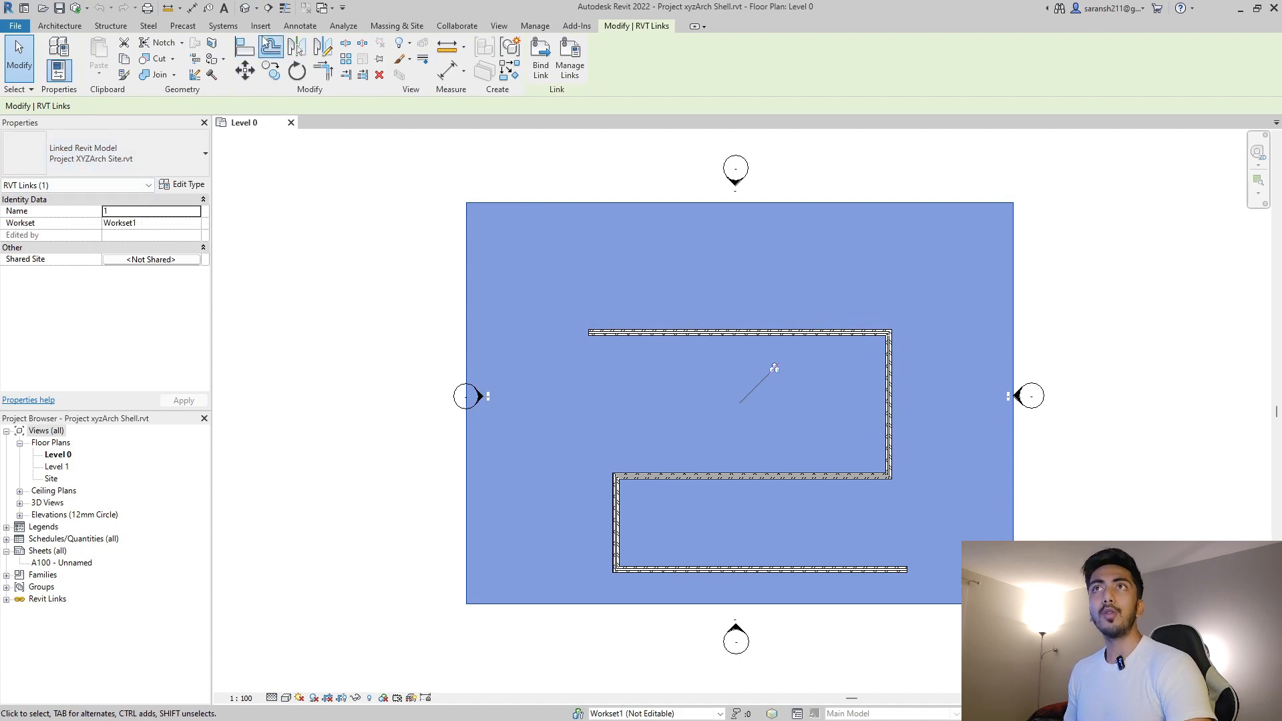
pyautogui.click(270, 48)
pyautogui.click(261, 27)
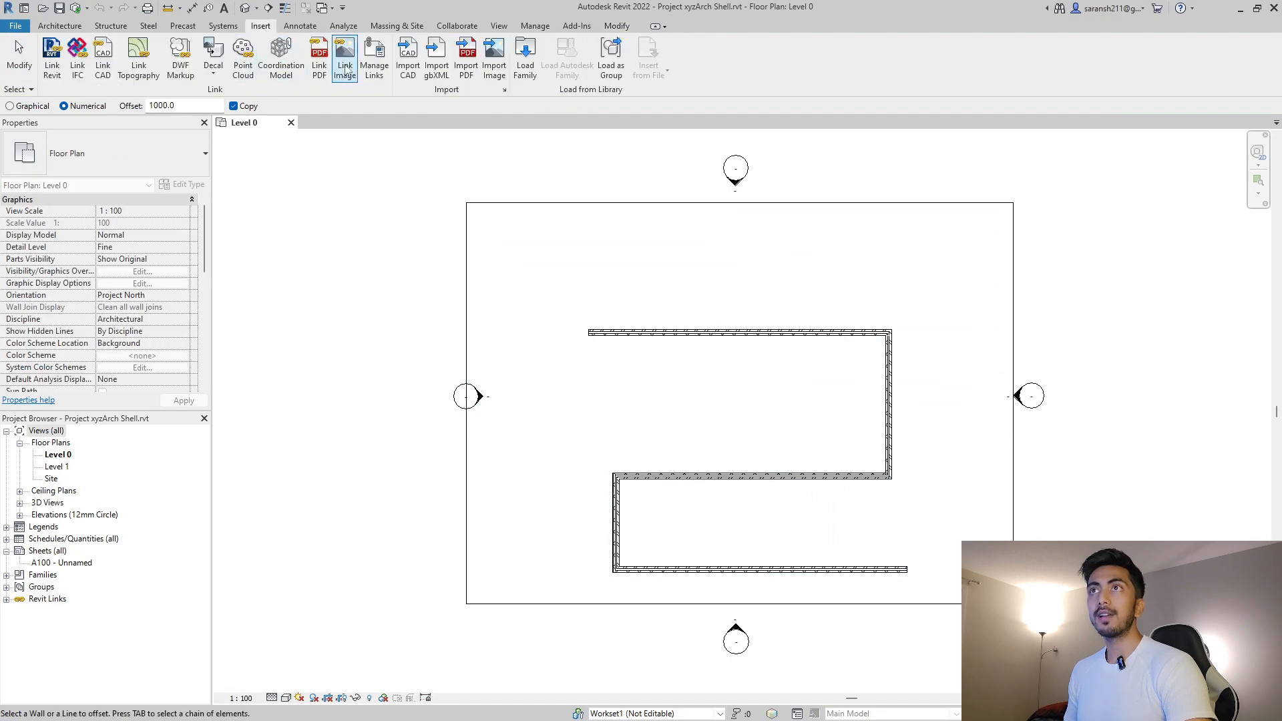
pyautogui.click(374, 55)
pyautogui.click(470, 230)
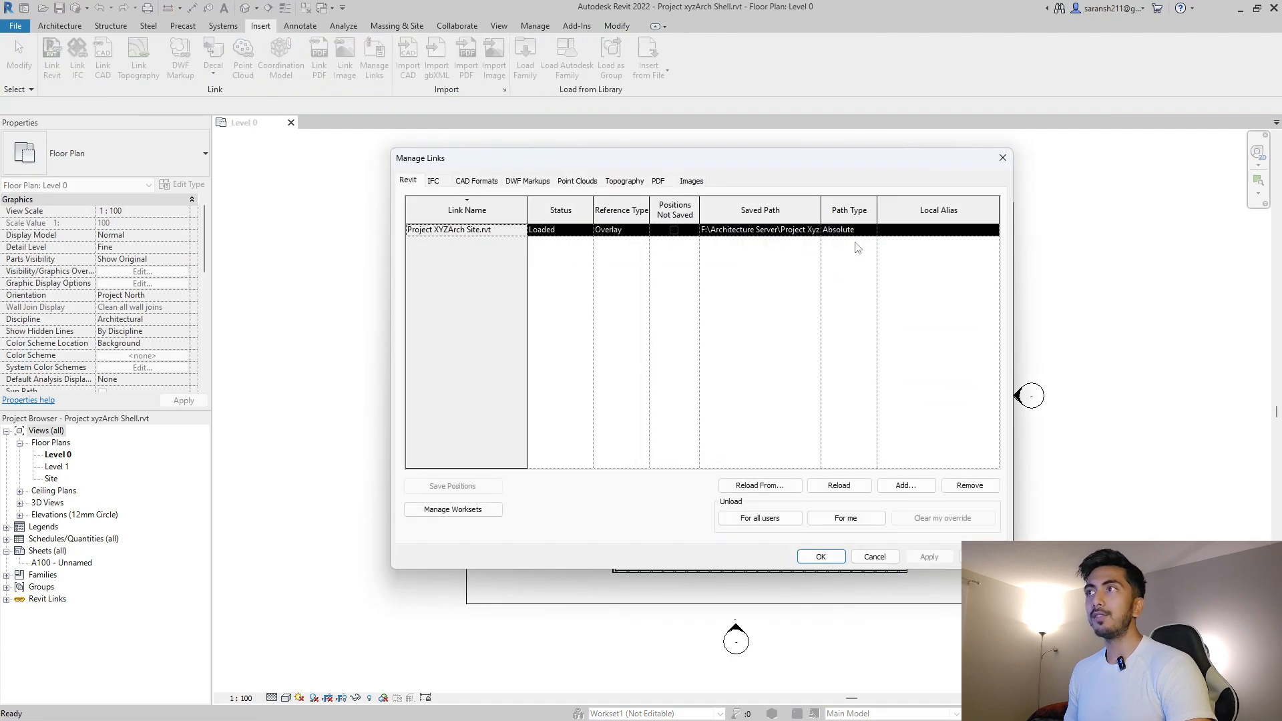
pyautogui.moveTo(823, 210); pyautogui.dragTo(955, 210)
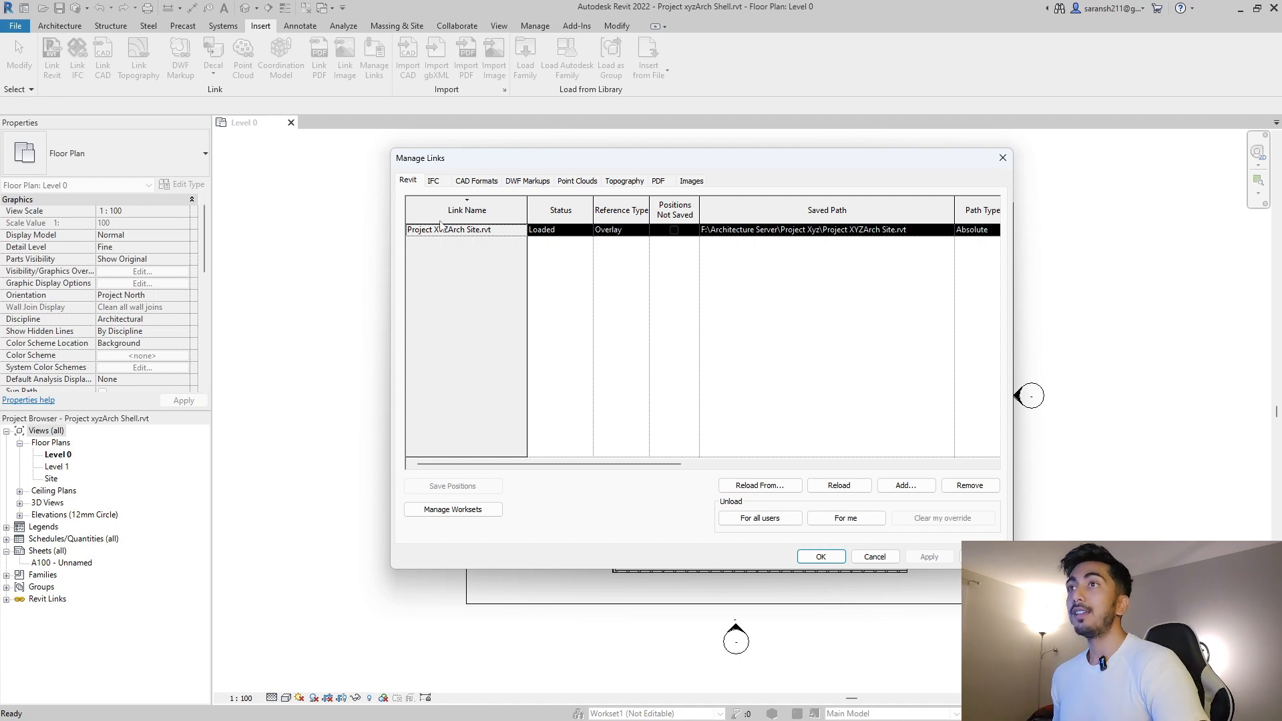
# Remove the local Project XYZArch Site link and start adding a new Revit link.
pyautogui.click(969, 488)
pyautogui.click(662, 391)
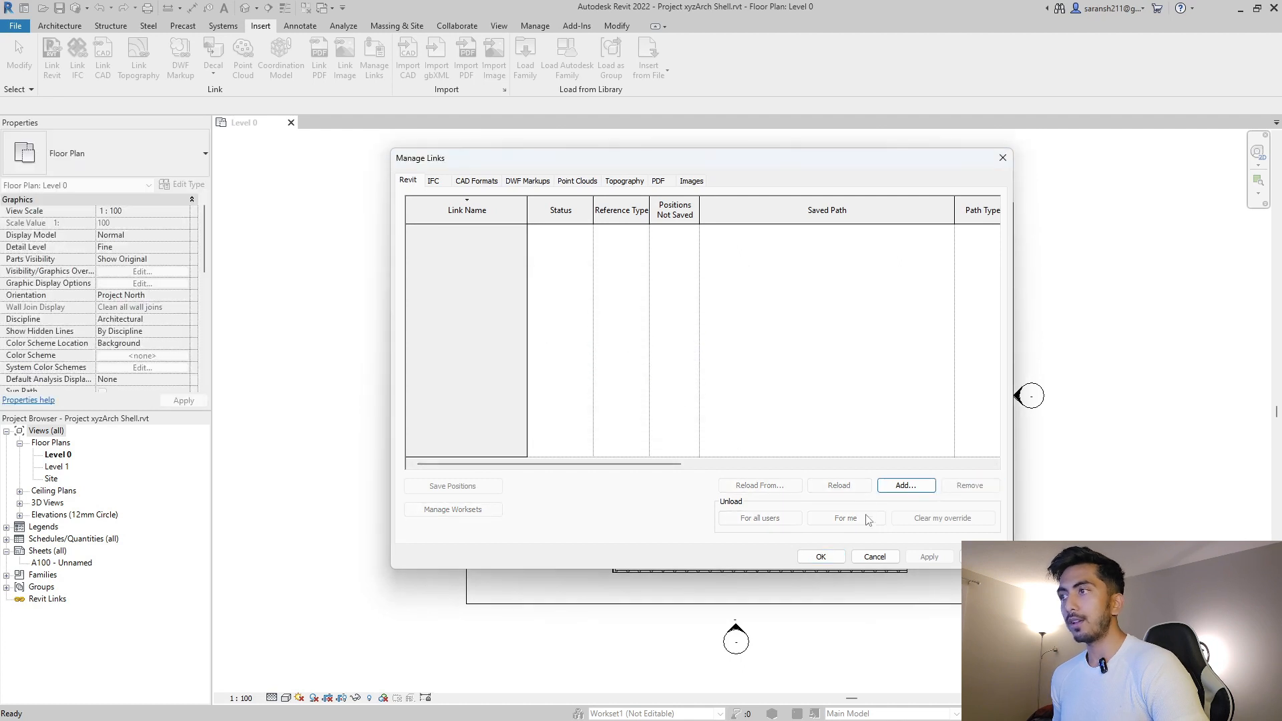
pyautogui.click(898, 491)
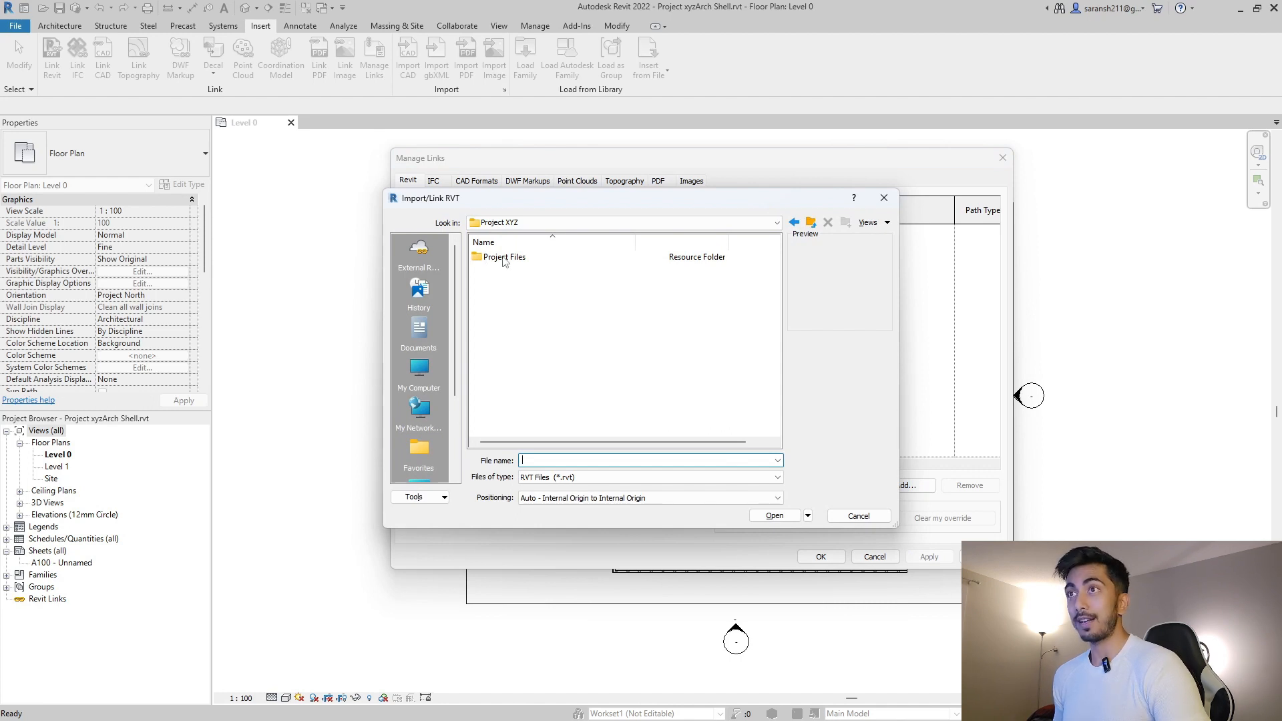
# Link Project XYZ Arch Site.rvt from Autodesk Docs > Project XYZ > Project Files > Architecture.
pyautogui.doubleClick(504, 259)
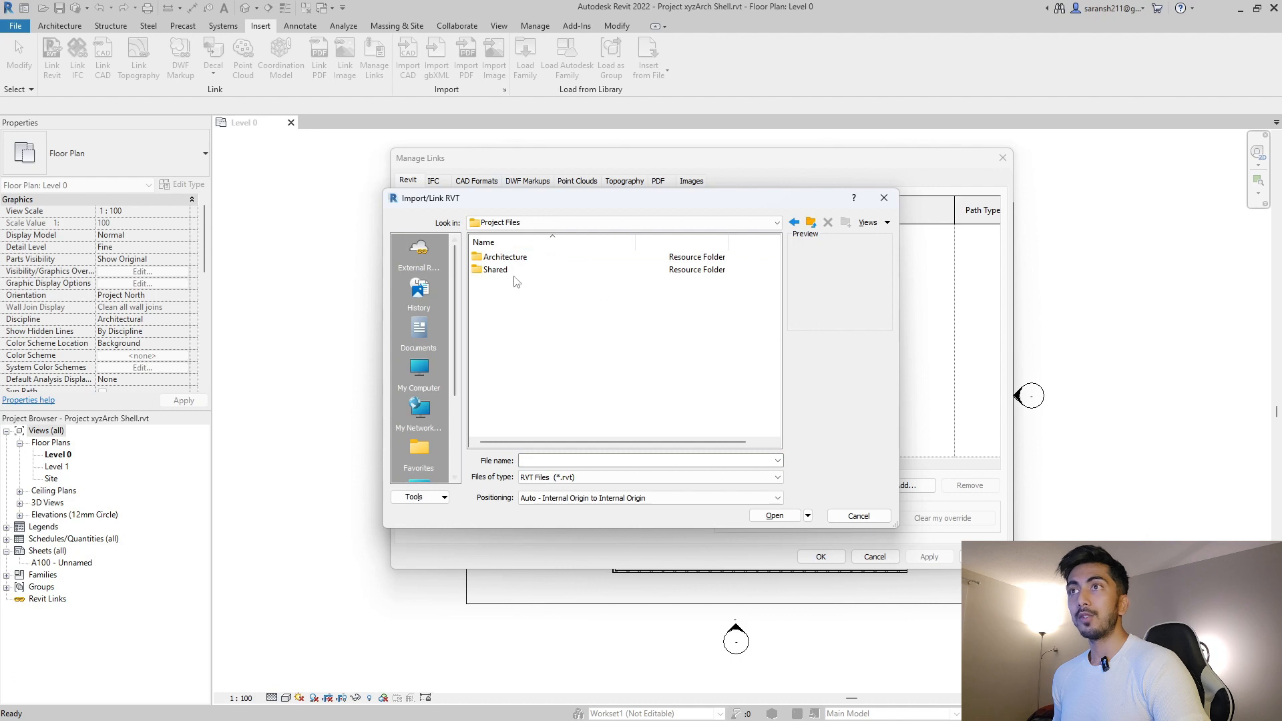
pyautogui.click(420, 251)
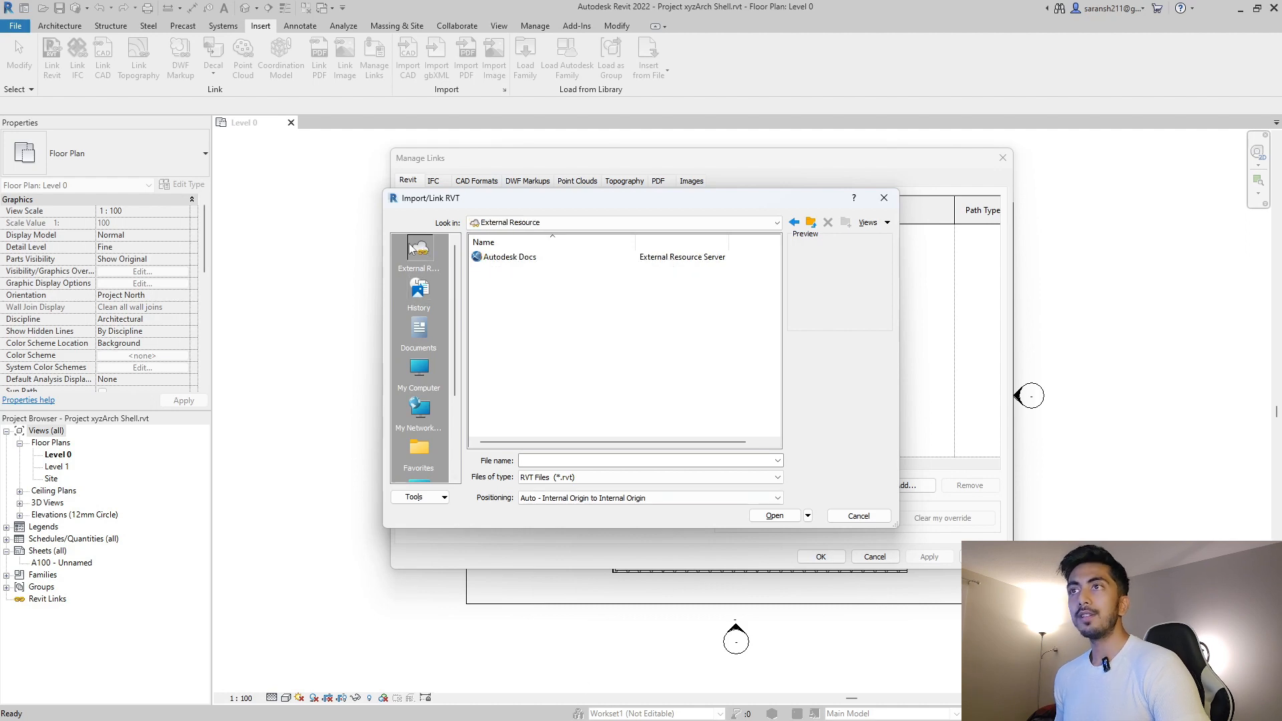
pyautogui.press('super')
pyautogui.press('super')
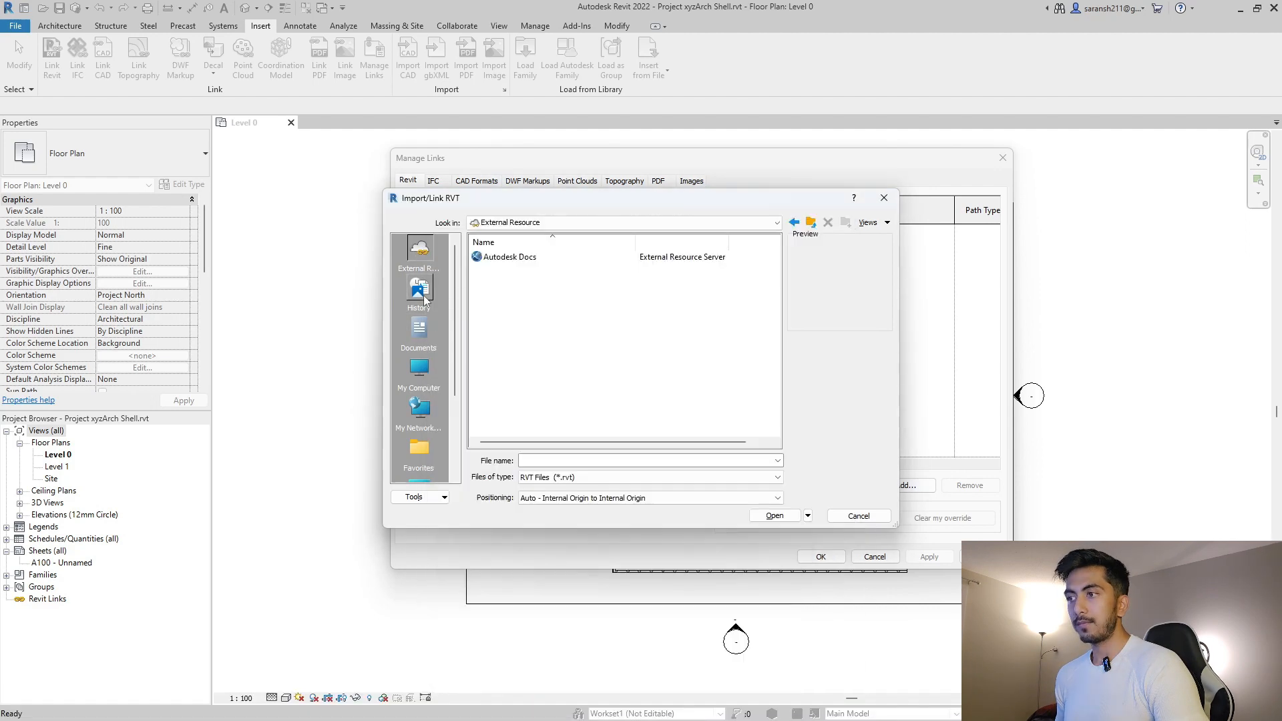
pyautogui.click(510, 258)
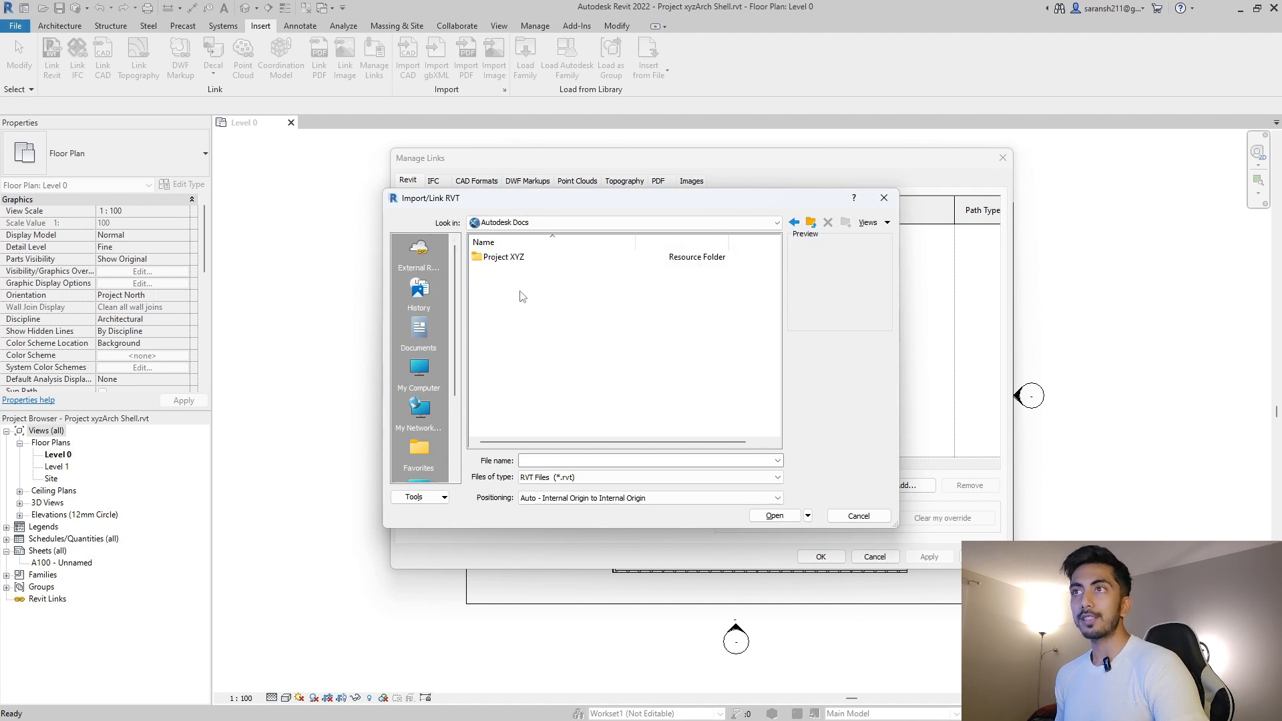
pyautogui.doubleClick(512, 260)
pyautogui.doubleClick(513, 258)
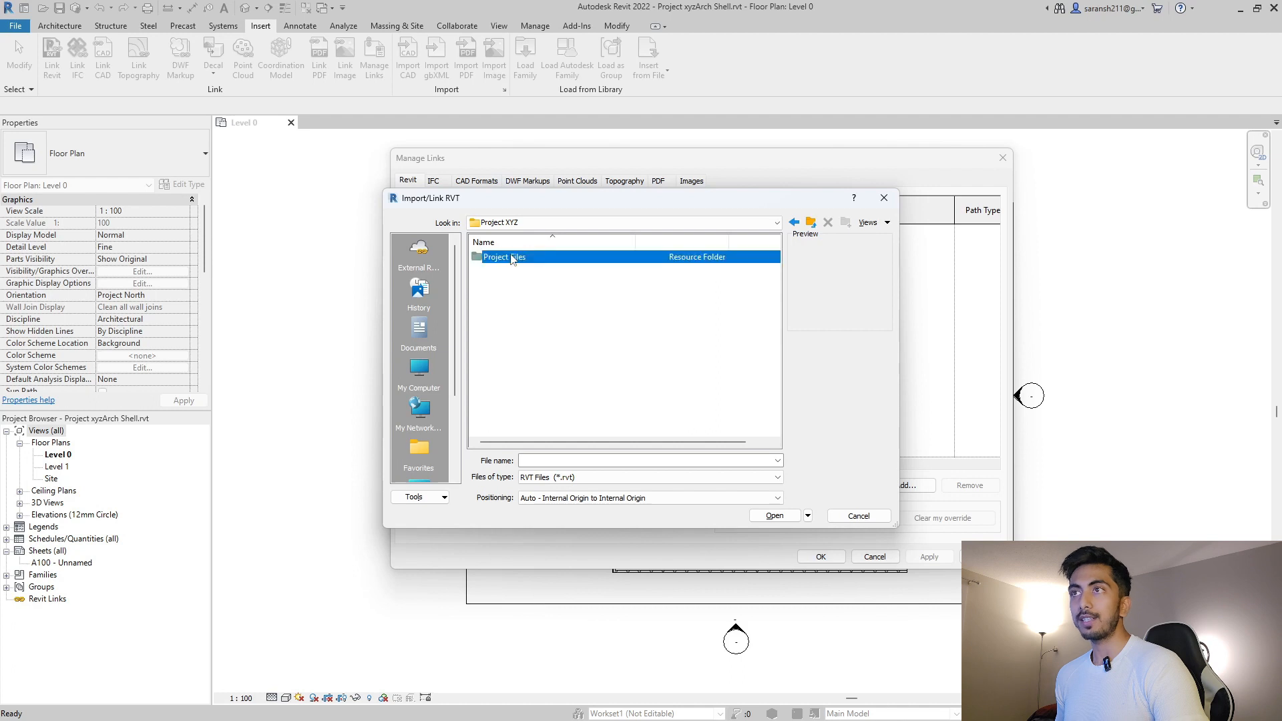
pyautogui.doubleClick(517, 260)
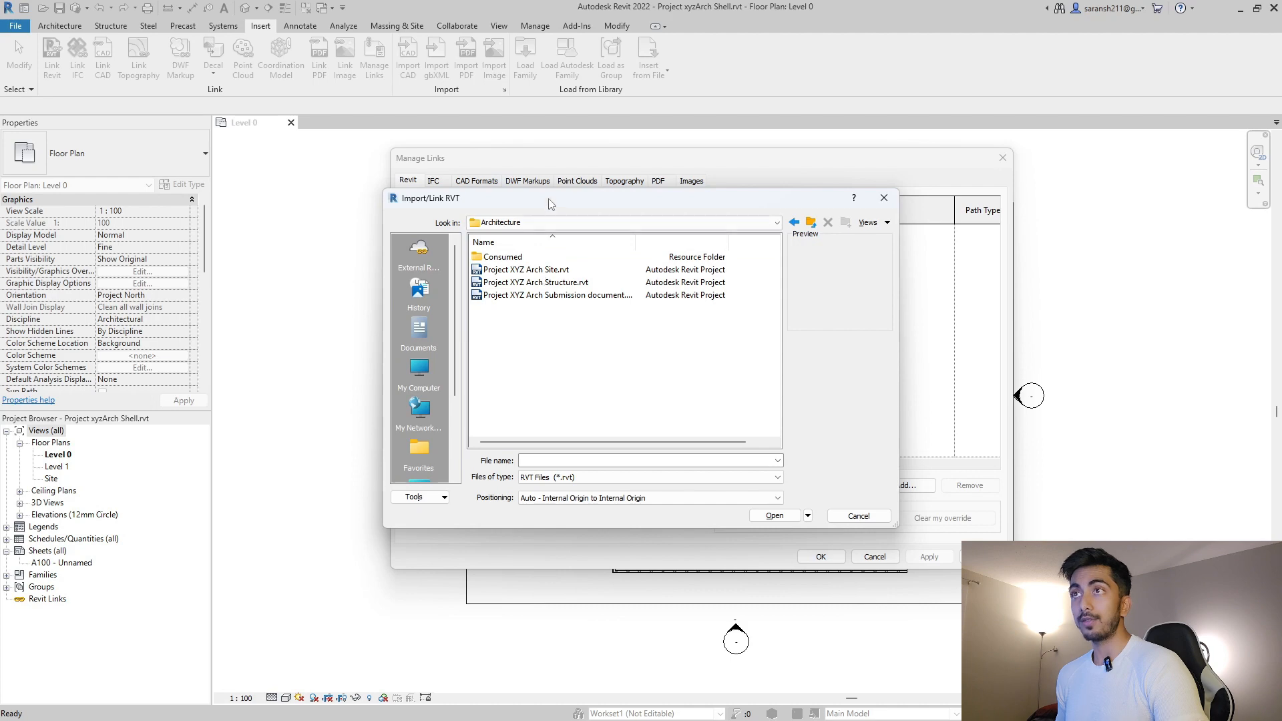
pyautogui.moveTo(549, 198); pyautogui.dragTo(614, 181)
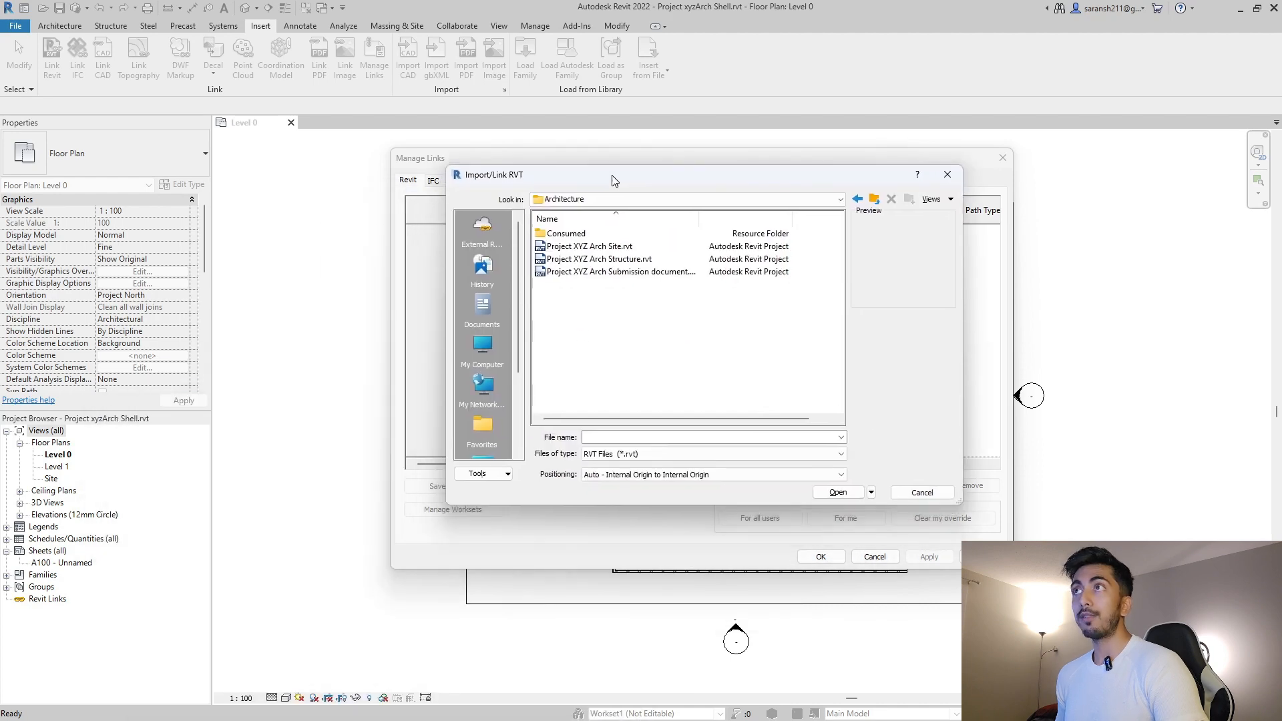
pyautogui.click(620, 248)
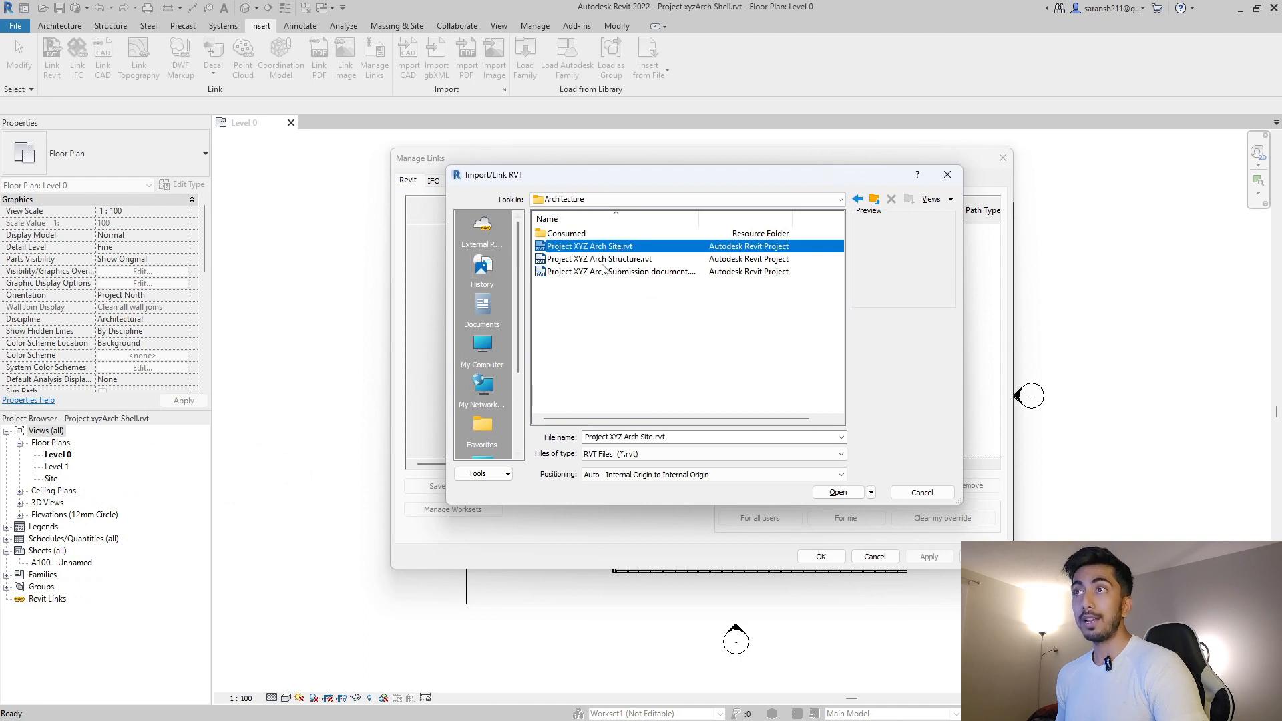
pyautogui.click(838, 494)
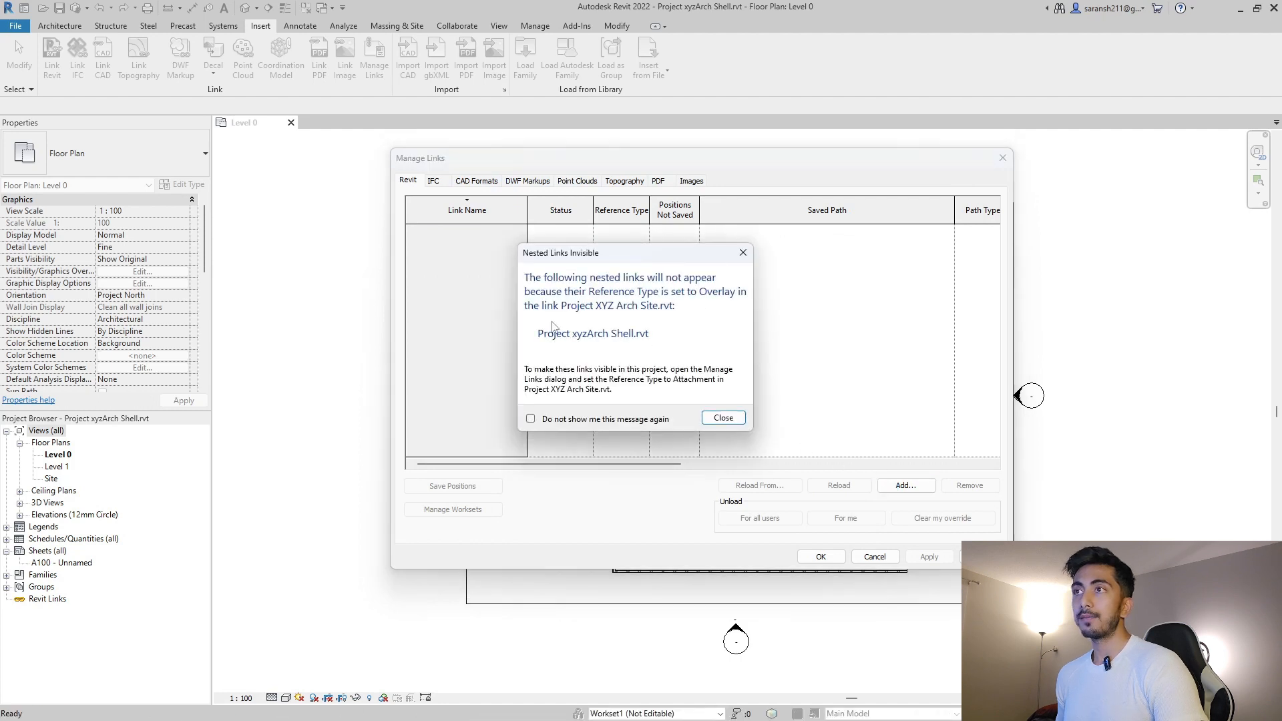
# Dismiss the nested links warning and accept the Overlay cloud Site link in Manage Links.
pyautogui.click(723, 419)
pyautogui.click(813, 289)
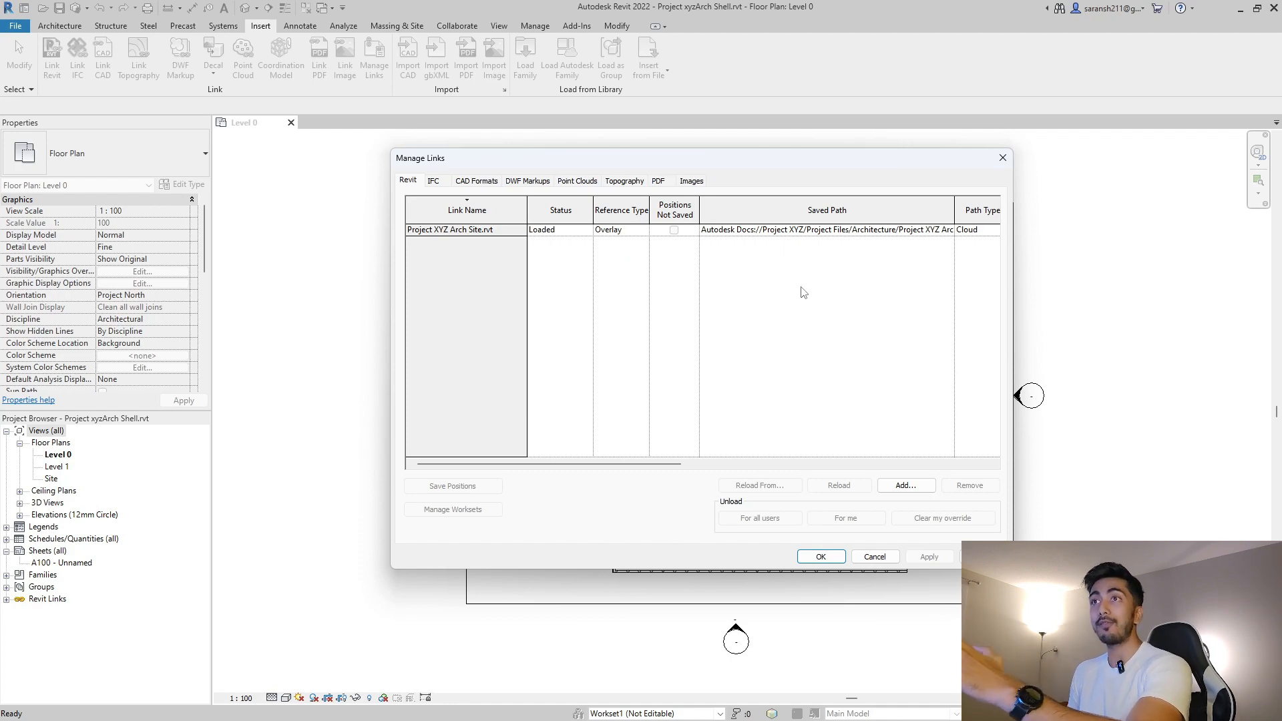
pyautogui.click(840, 556)
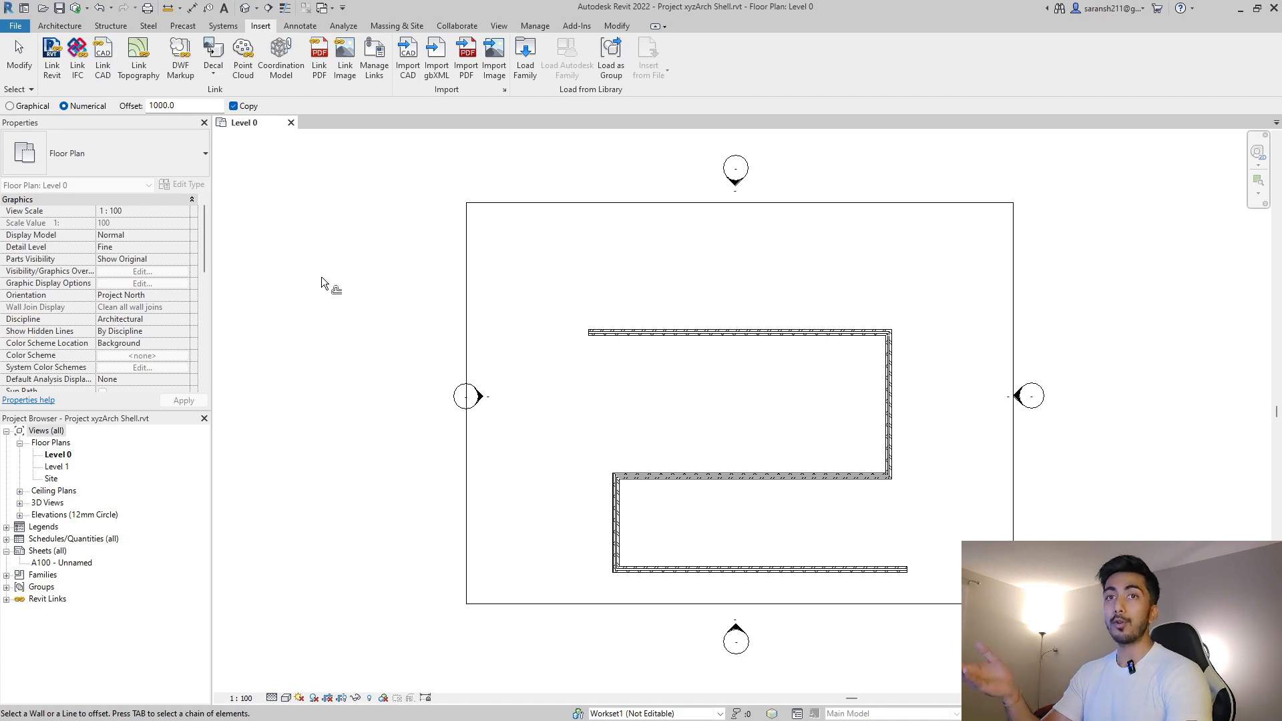
# Synchronize the Shell model with central using the comment 'Linked site model'.
pyautogui.click(60, 9)
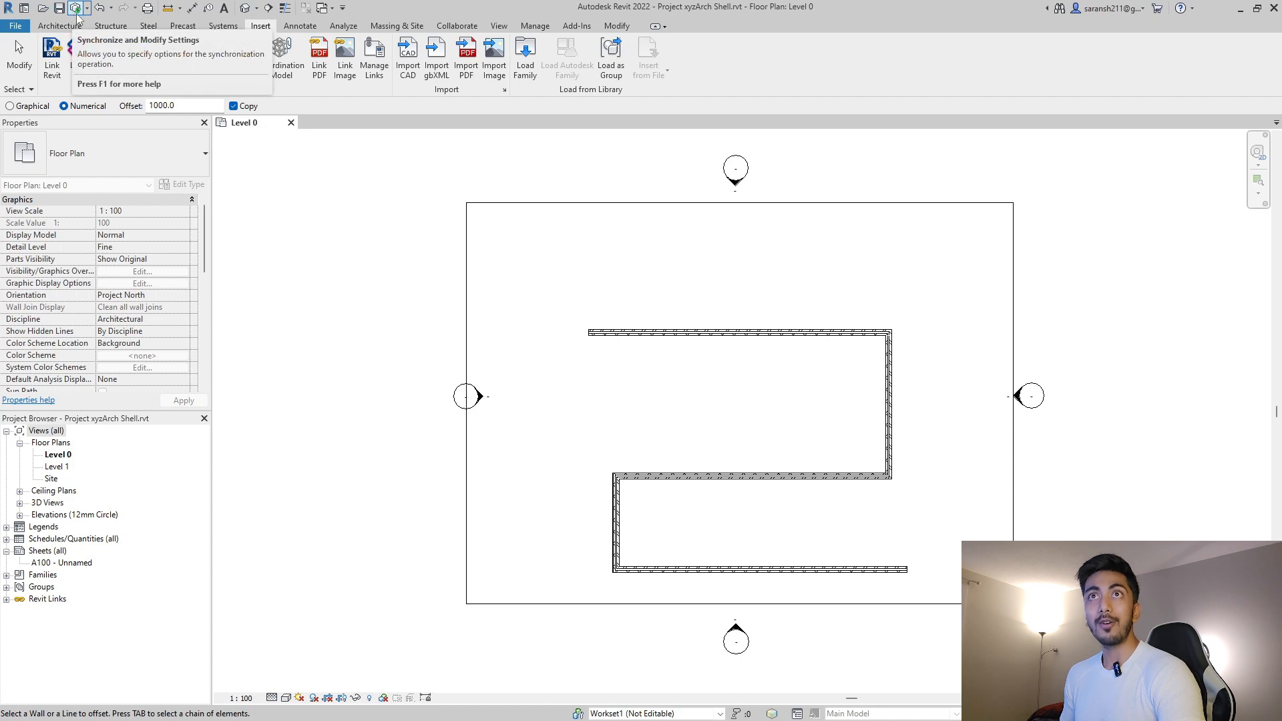
pyautogui.press('Escape')
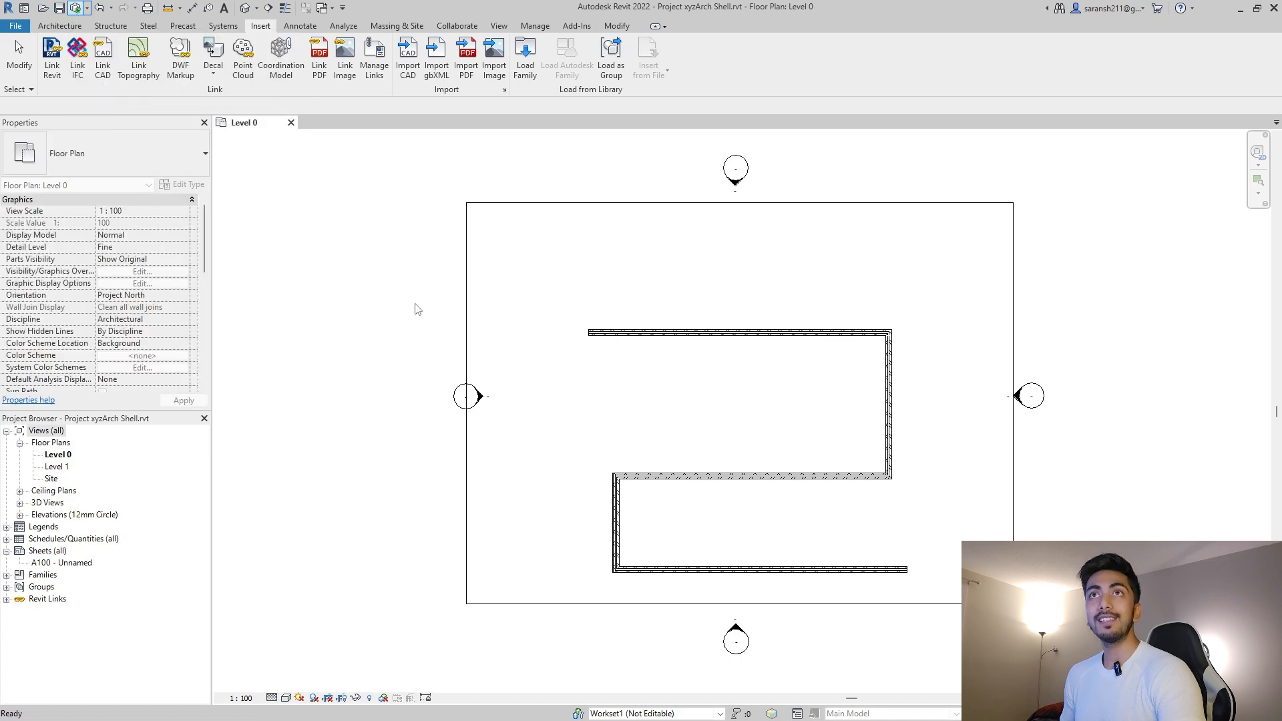
pyautogui.click(580, 394)
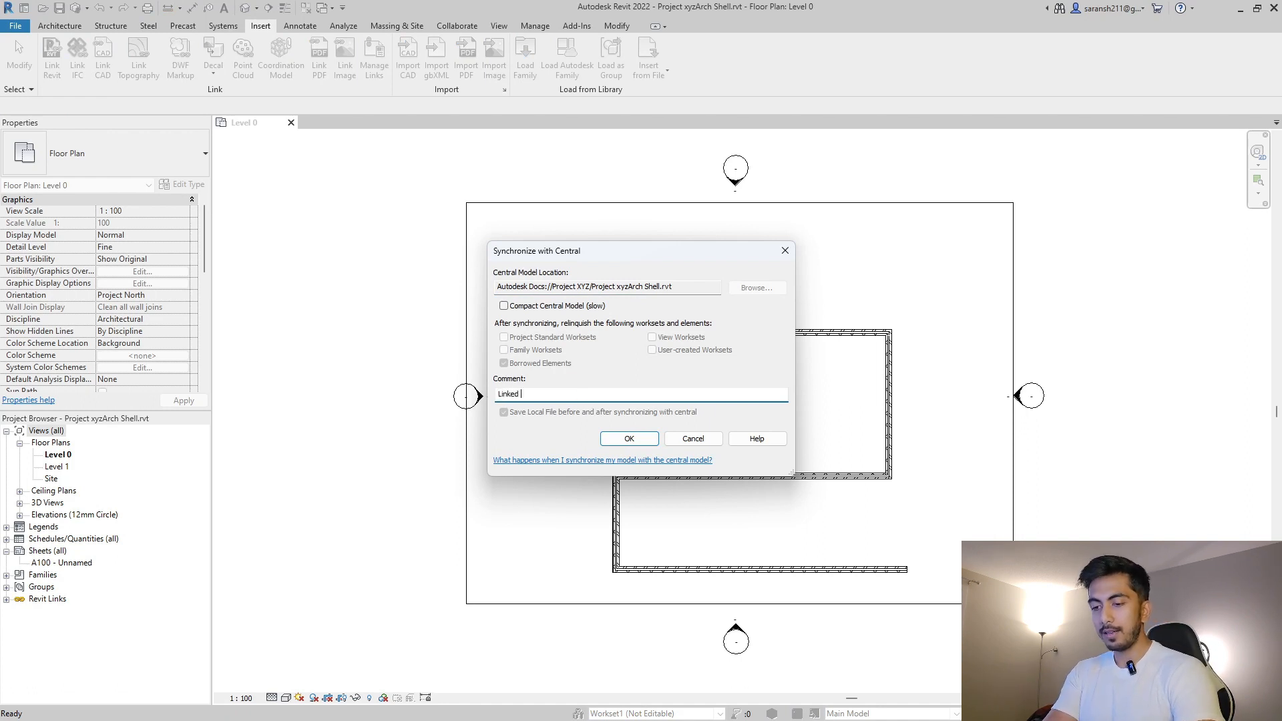
pyautogui.write('Linked site model')
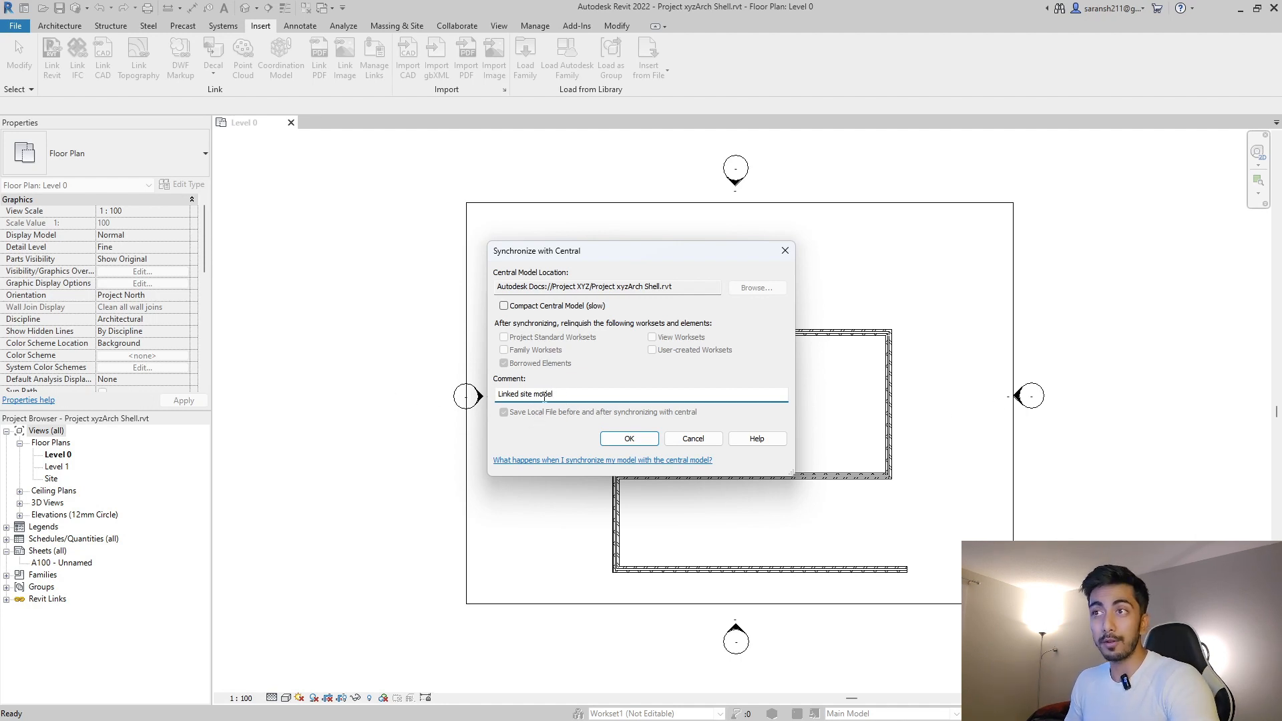
pyautogui.moveTo(498, 394); pyautogui.dragTo(580, 393)
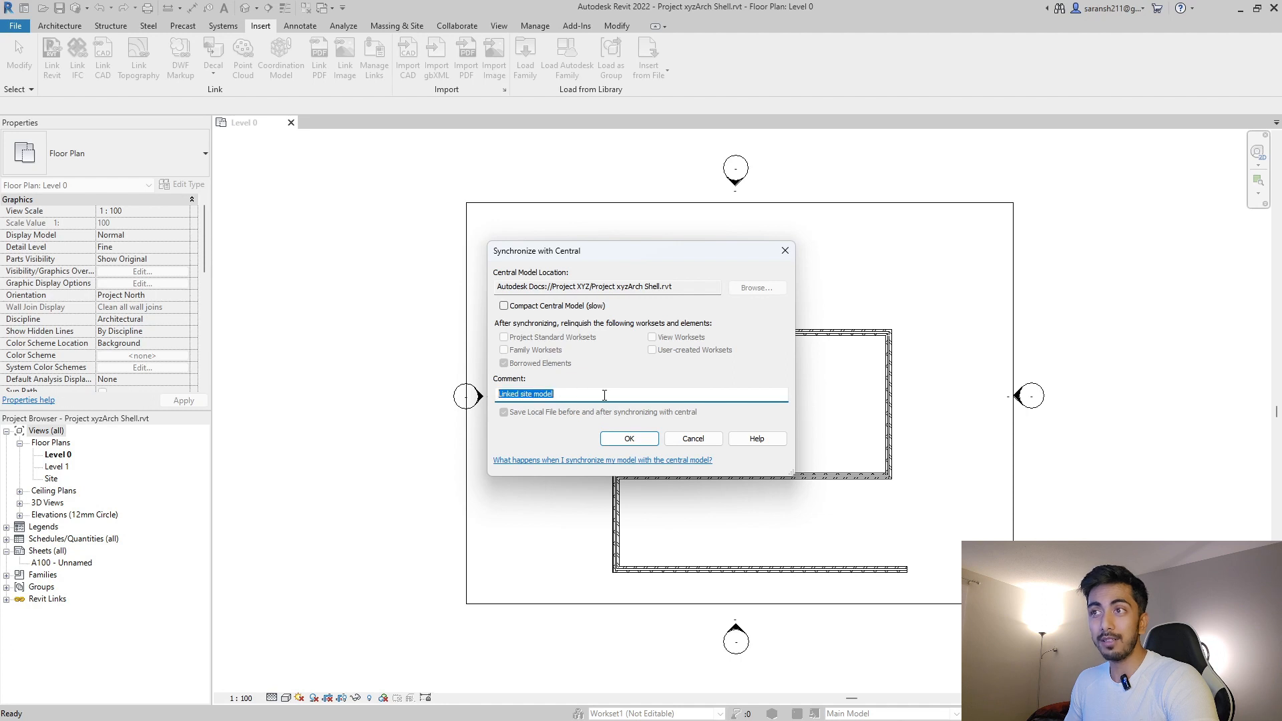
pyautogui.click(606, 396)
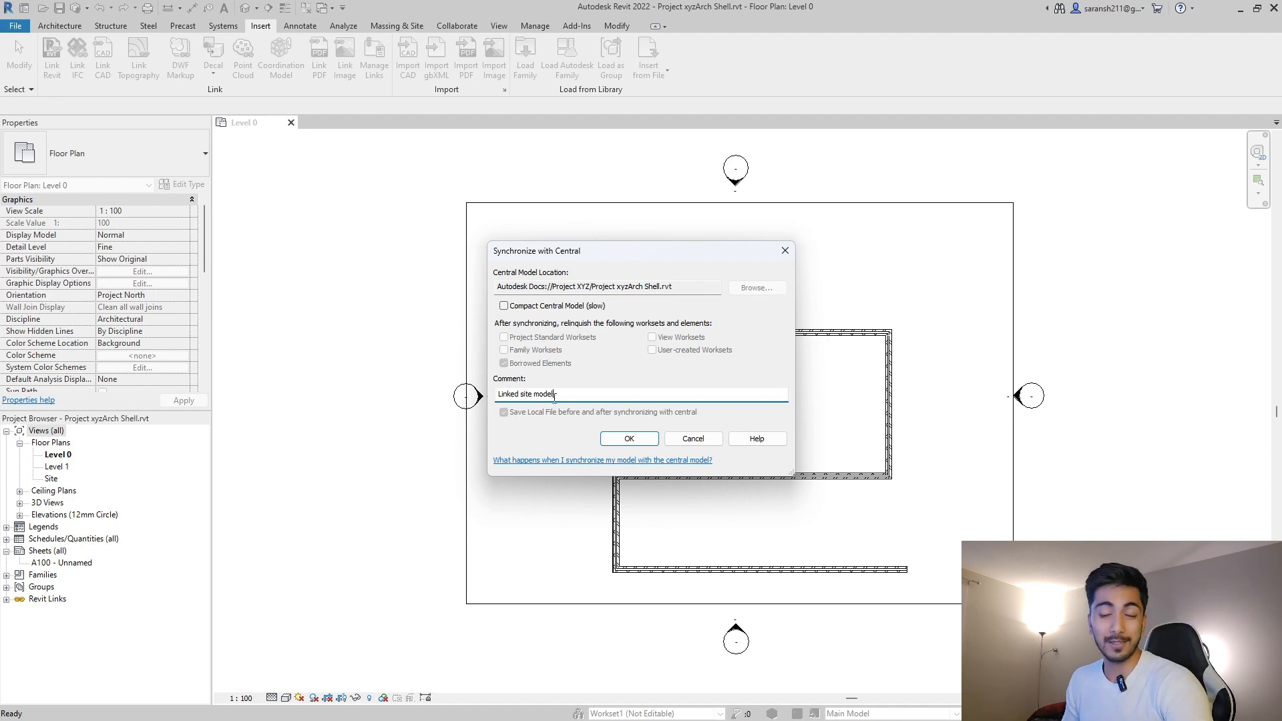
pyautogui.click(610, 439)
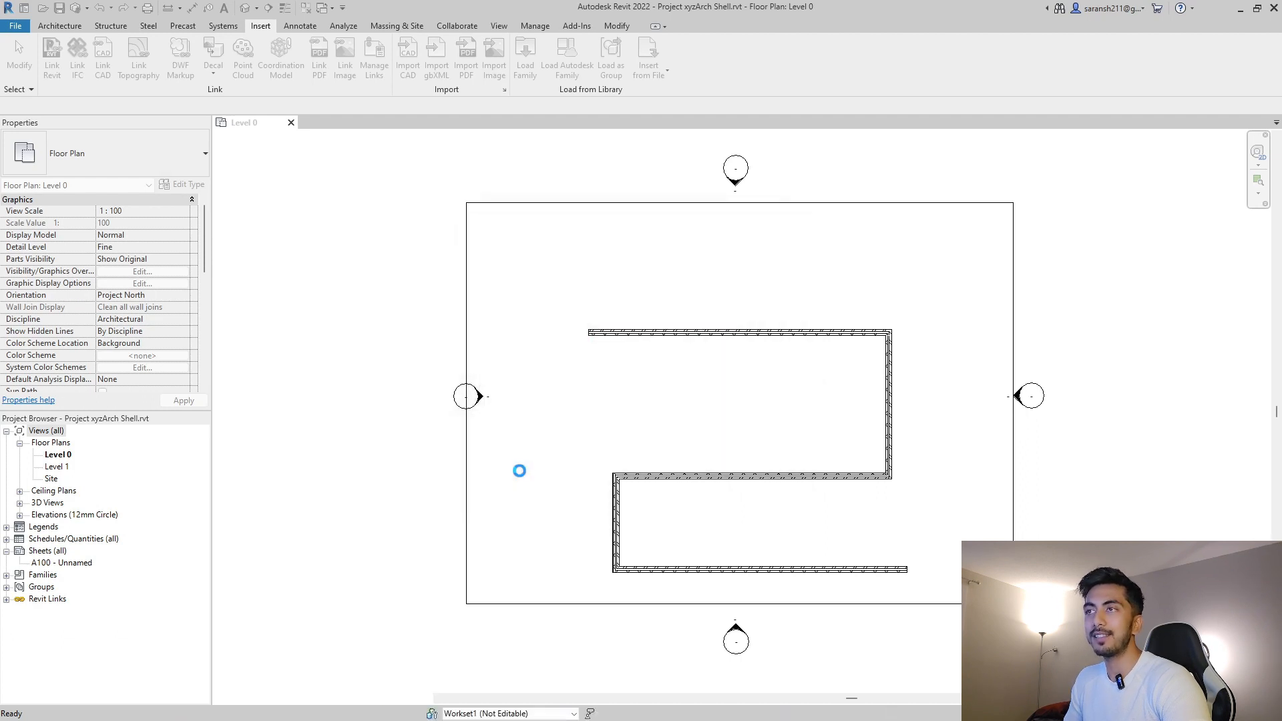
# Close the Shell project's Level 0 floor plan view to return to the Home page.
pyautogui.press('o')
pyautogui.press('f')
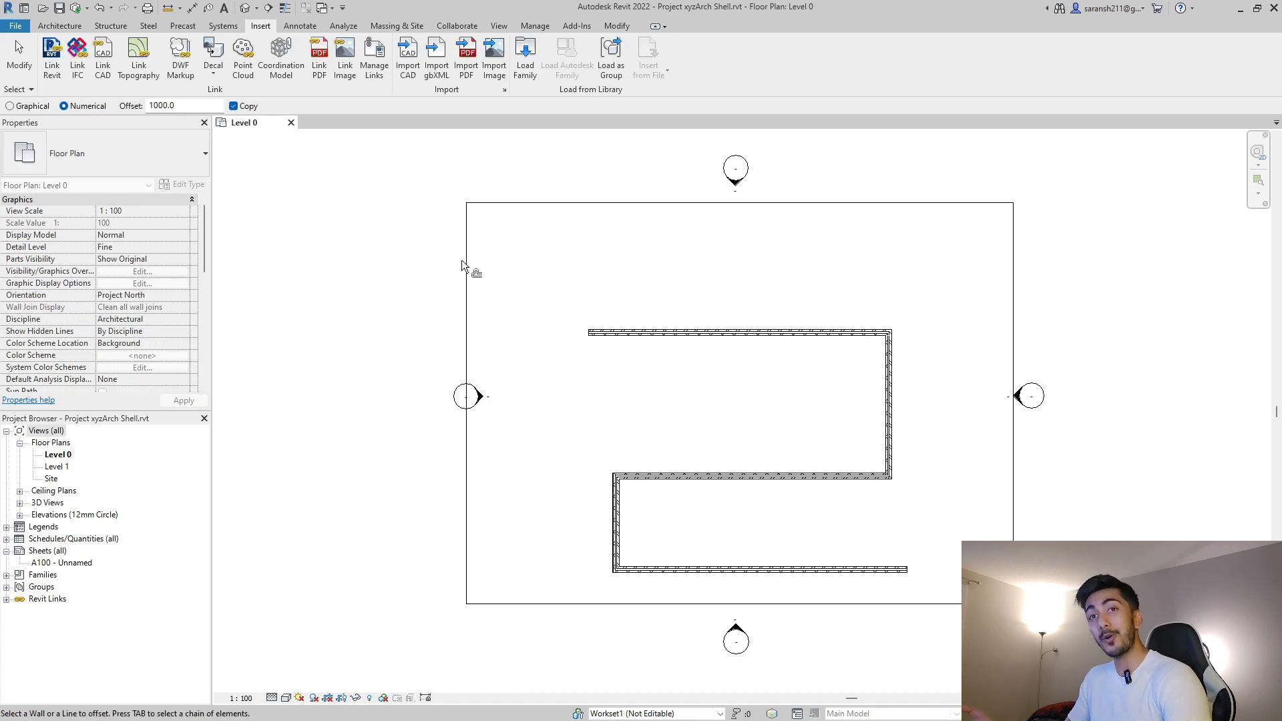
pyautogui.click(291, 122)
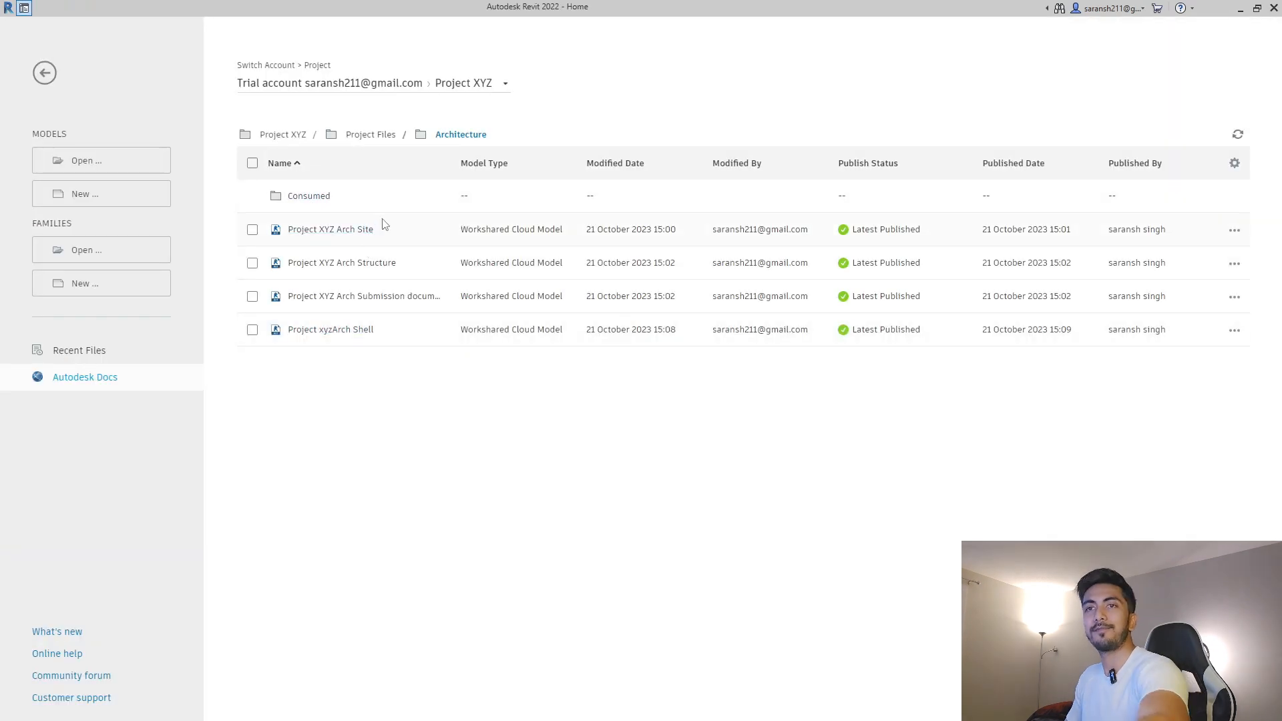